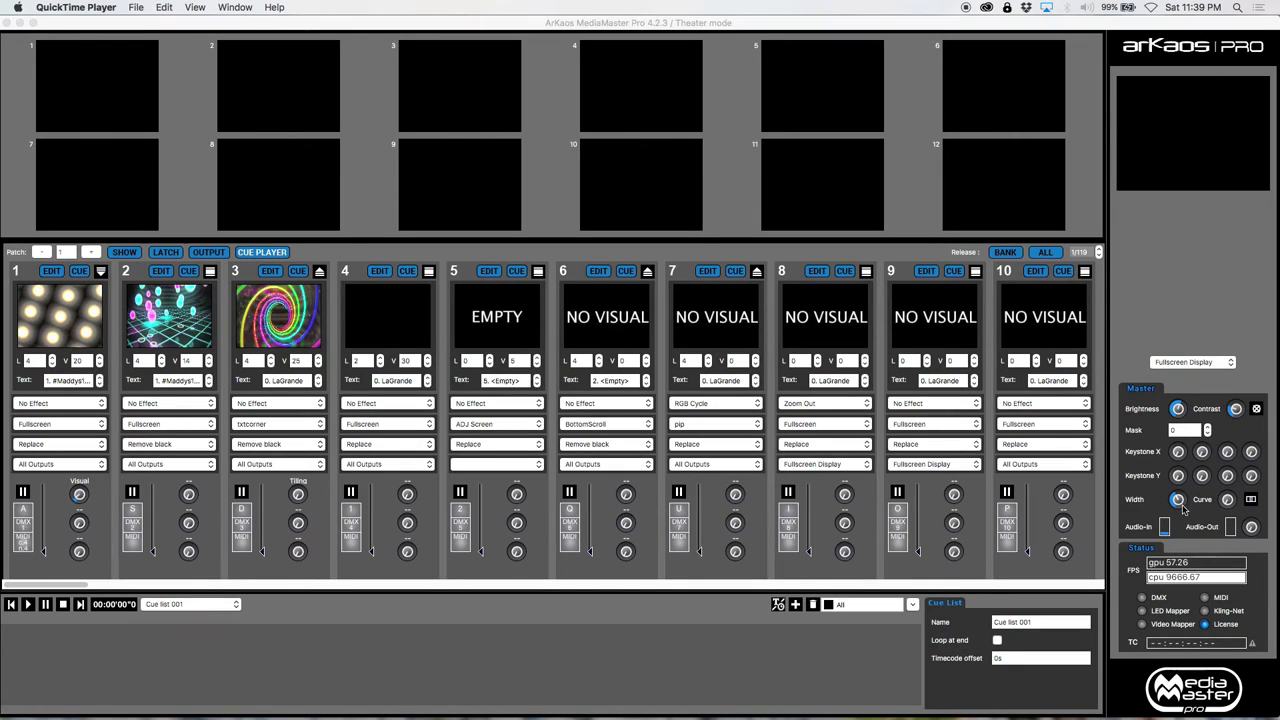
# Bring MediaMaster to the front and toggle the cue player view of the layers.
pyautogui.click(1250, 500)
pyautogui.click(203, 6)
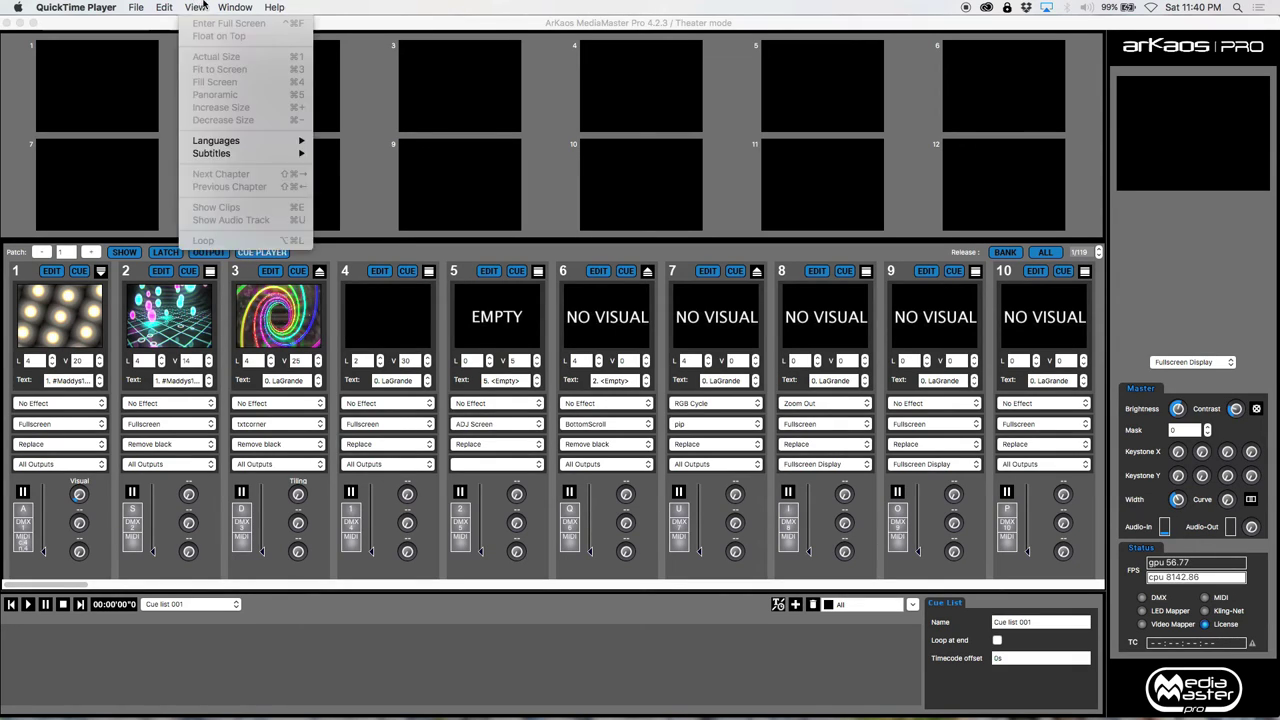
pyautogui.click(117, 7)
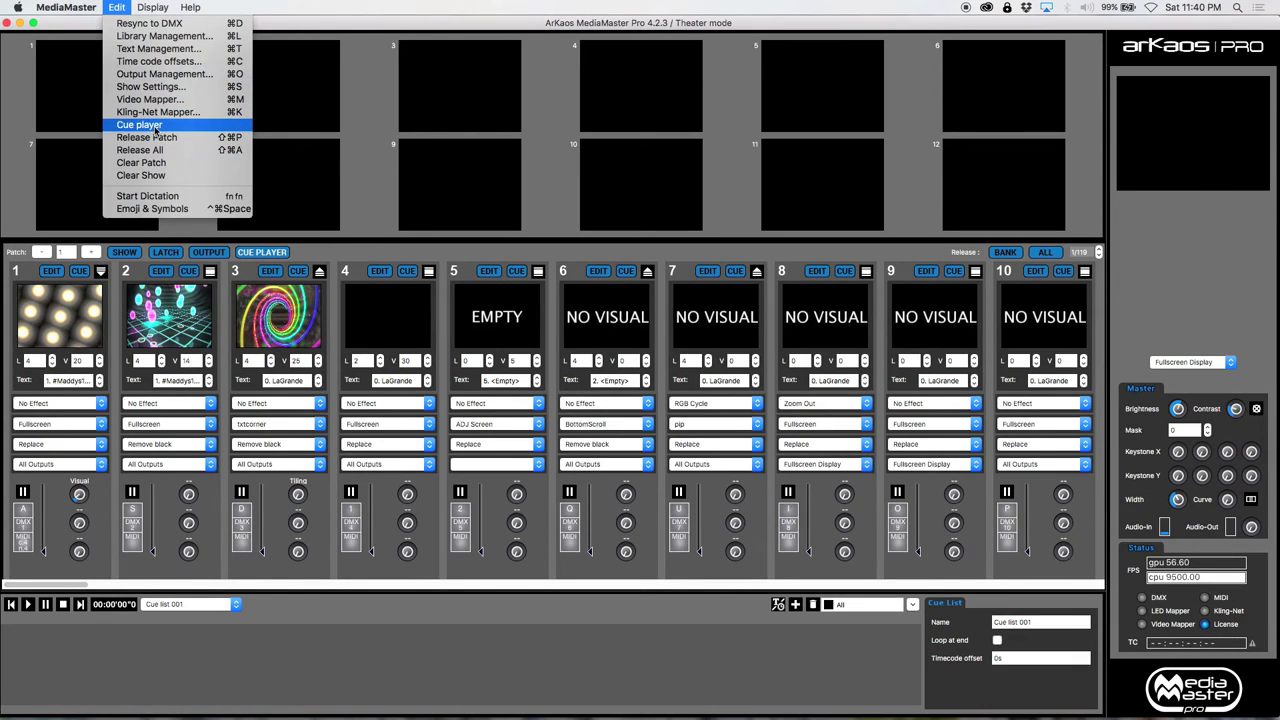
pyautogui.click(219, 258)
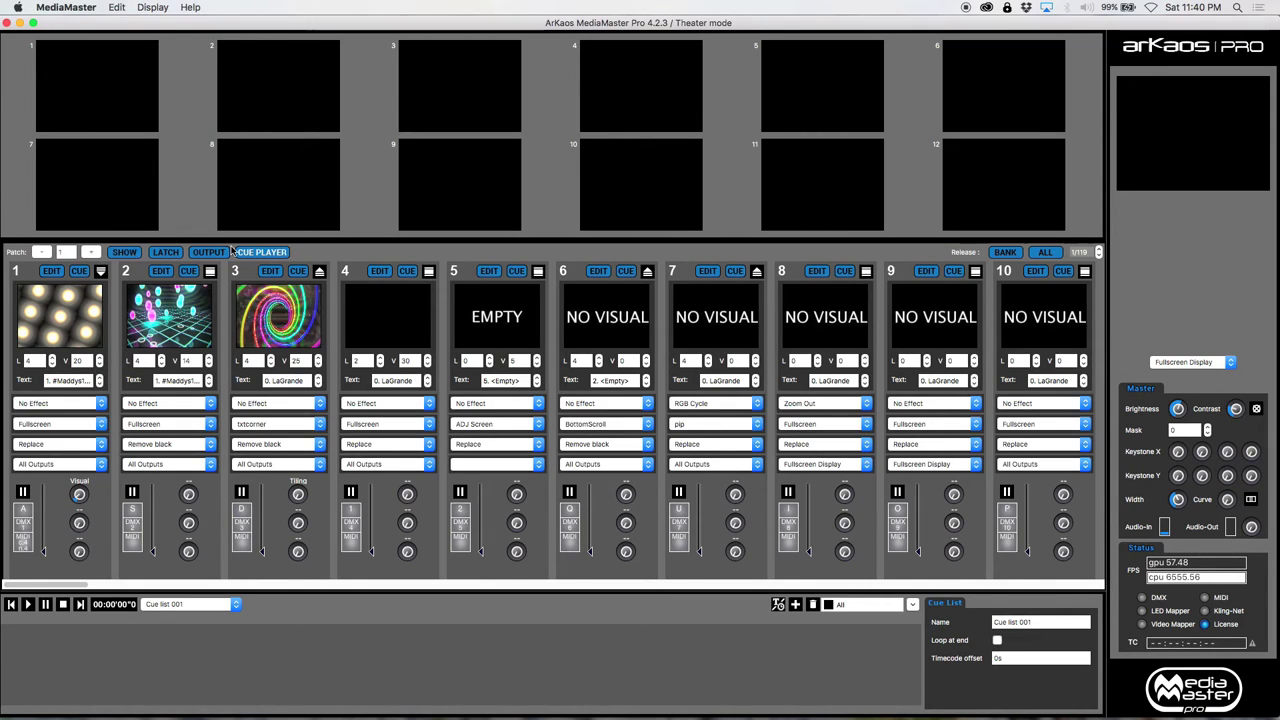
pyautogui.click(256, 252)
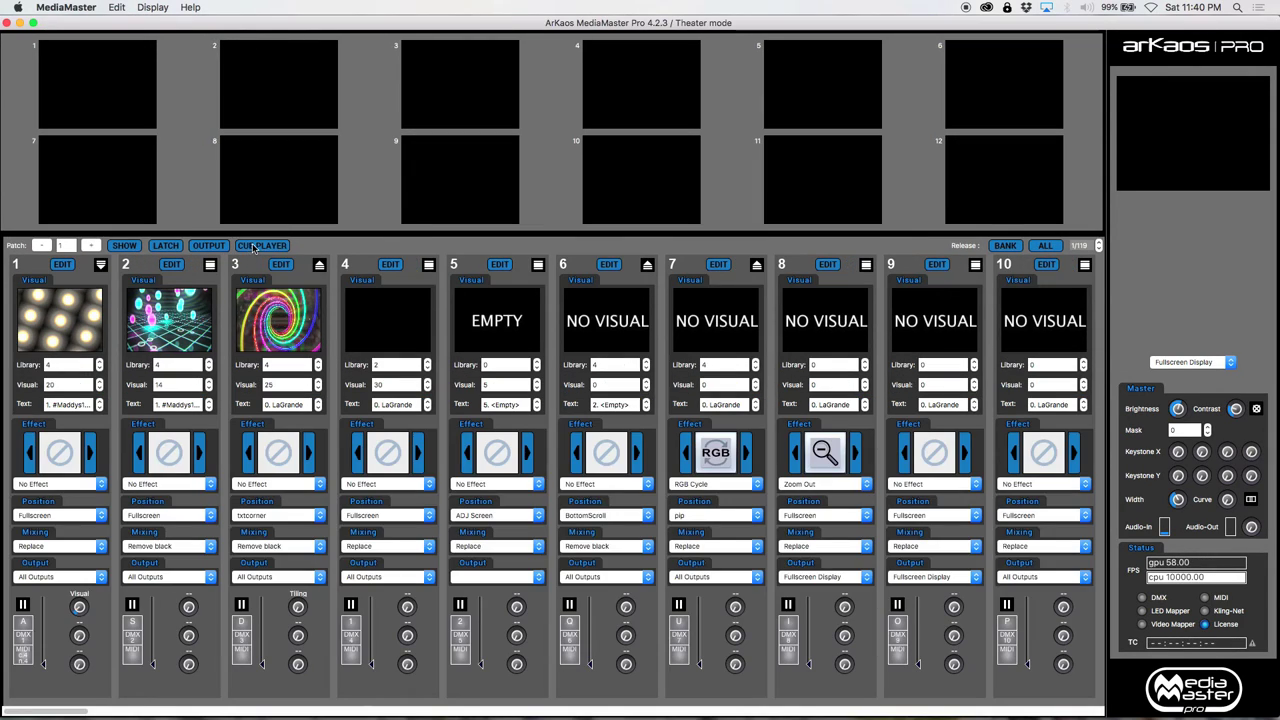
pyautogui.click(255, 250)
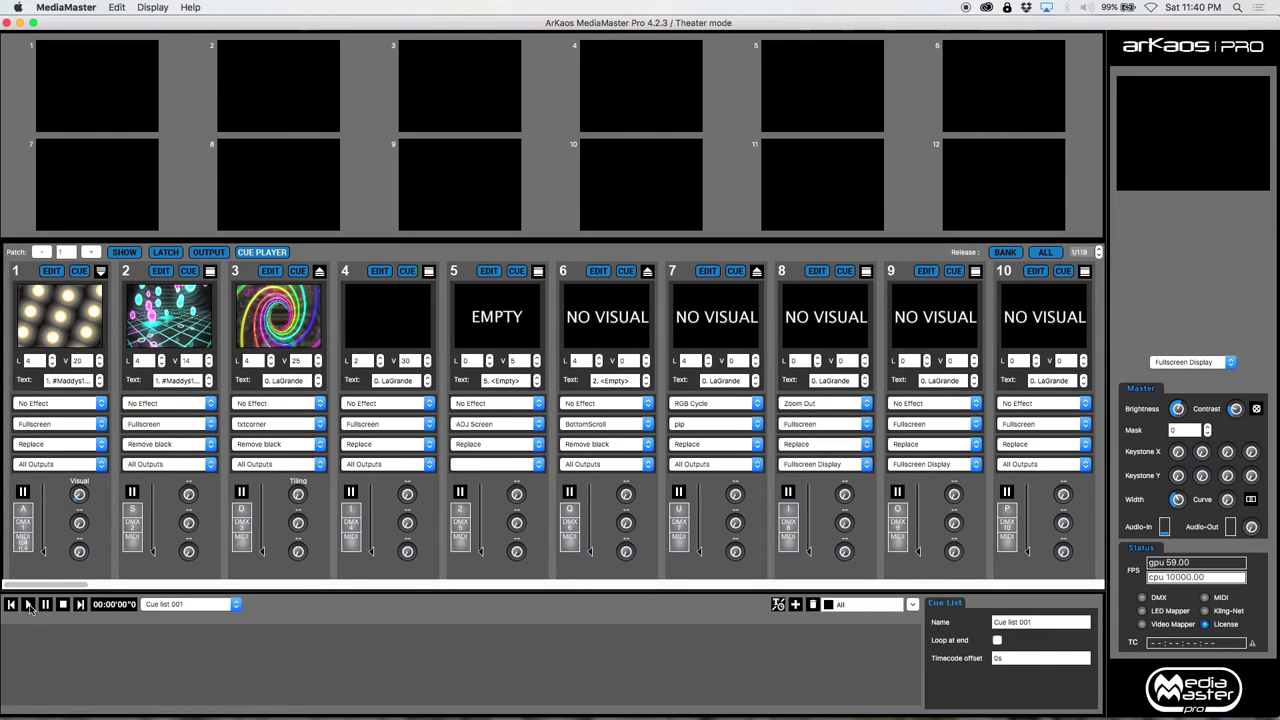
# Inspect Cue list 001's list options and layer filter, leaving the filter on All.
pyautogui.click(175, 605)
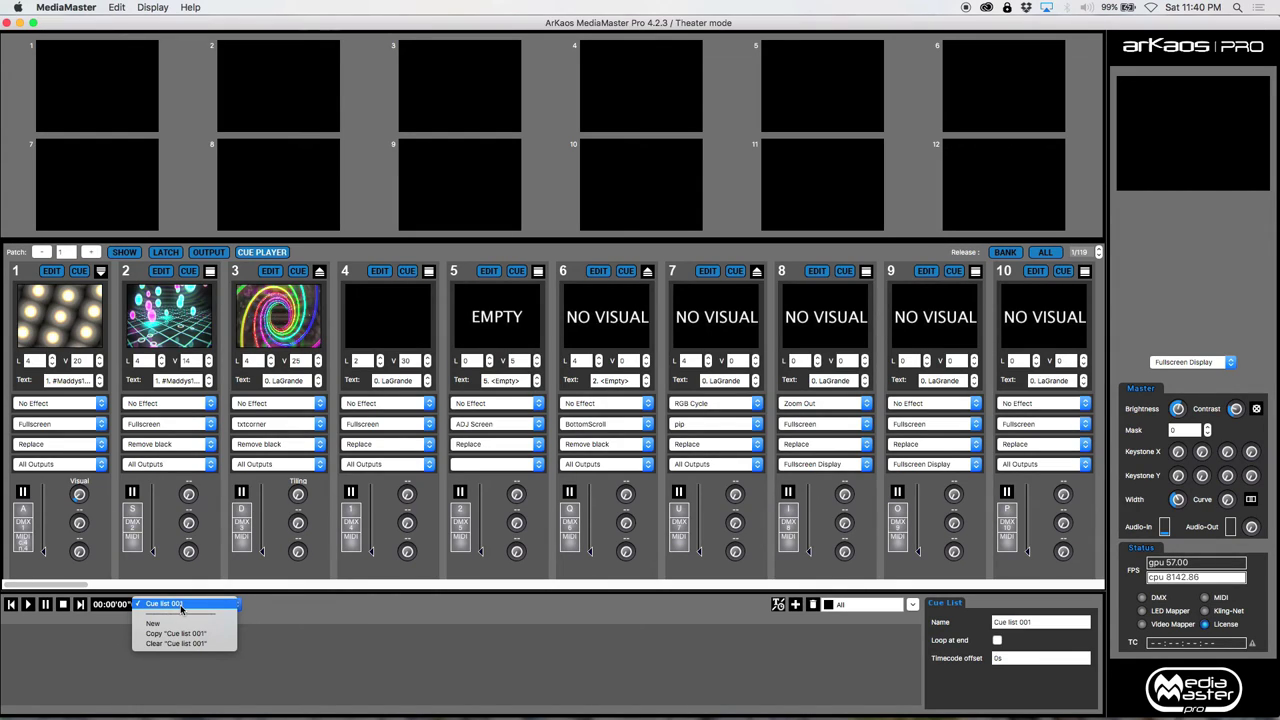
pyautogui.click(796, 648)
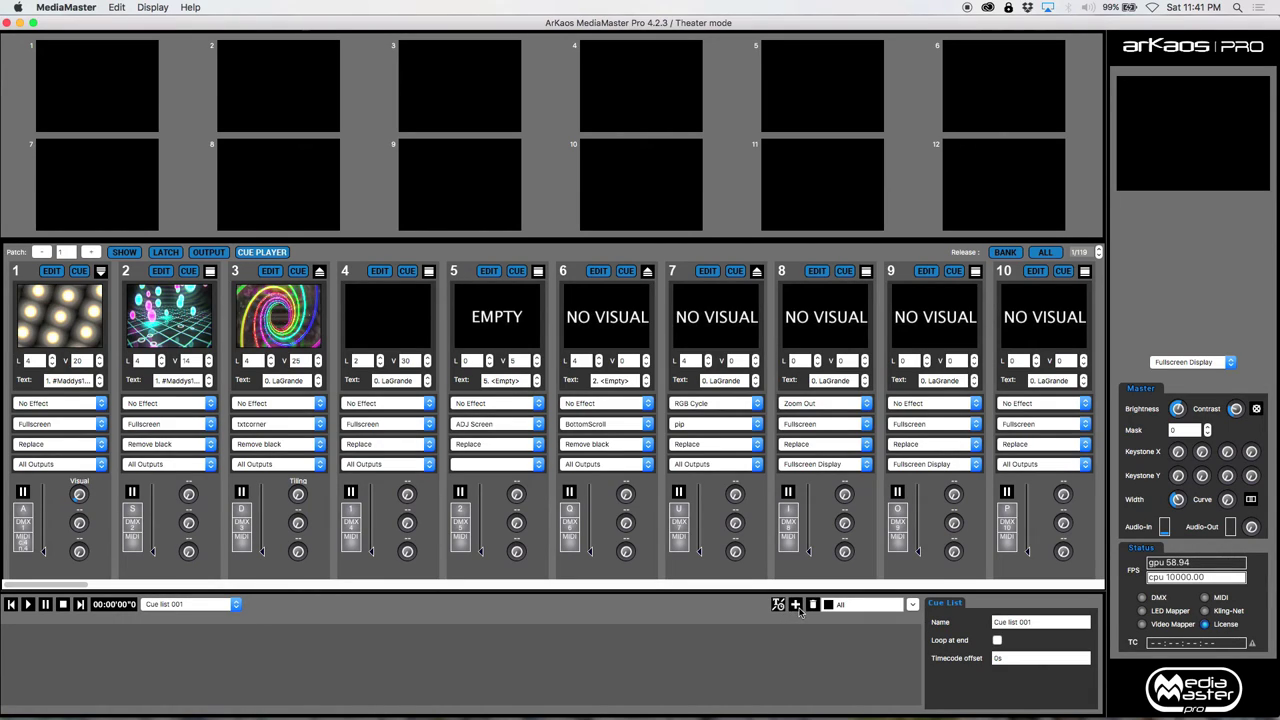
pyautogui.click(835, 605)
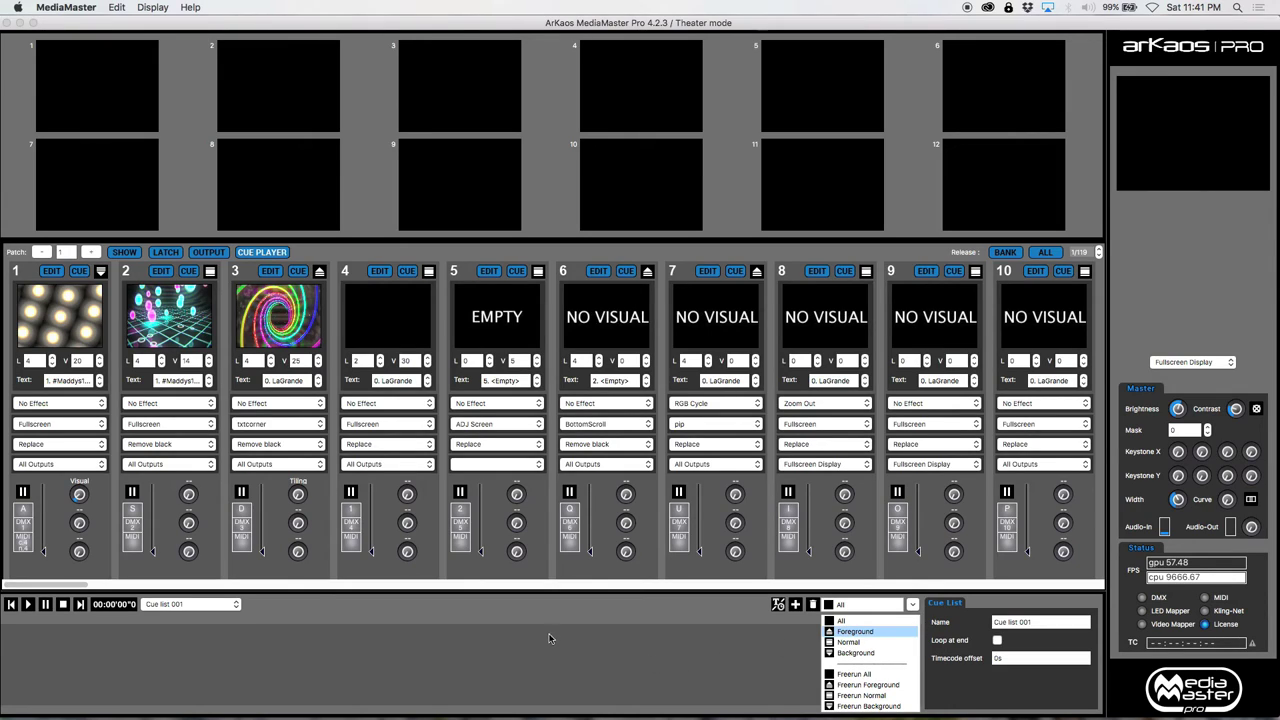
pyautogui.click(797, 656)
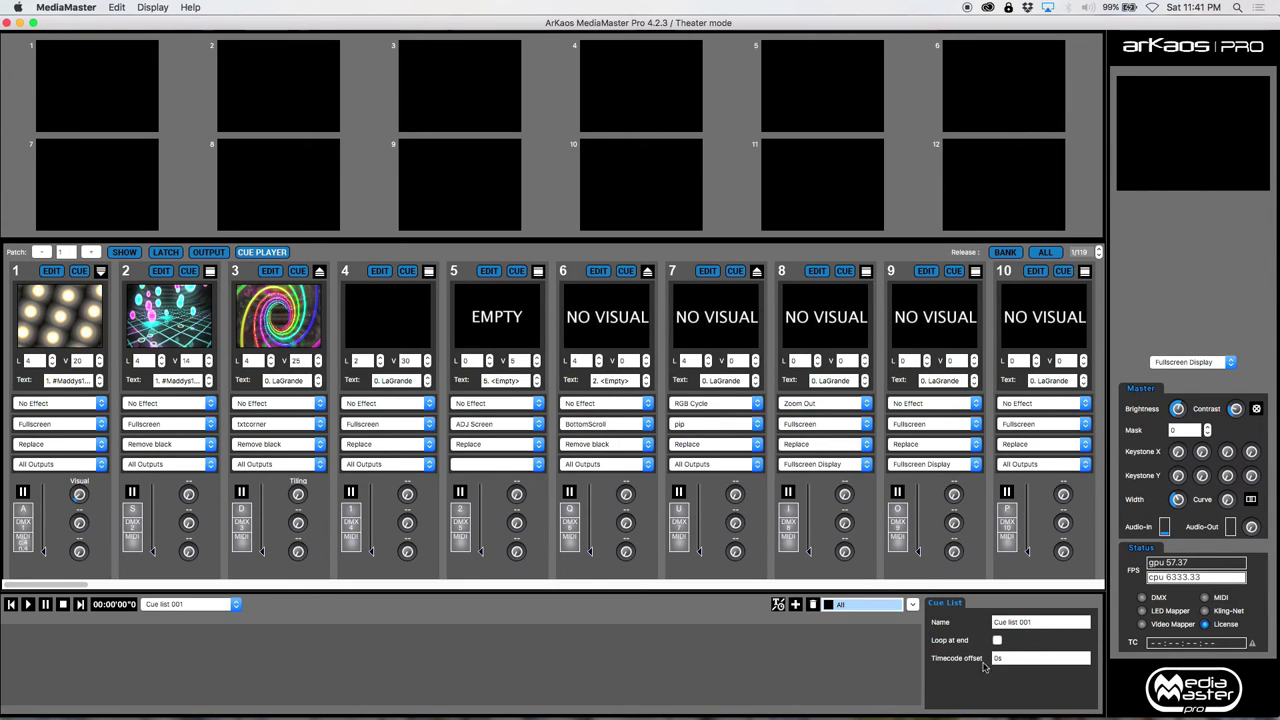
# Name the cue list 'Demo' and turn on Loop at end.
pyautogui.click(1060, 621)
pyautogui.write('Demo')
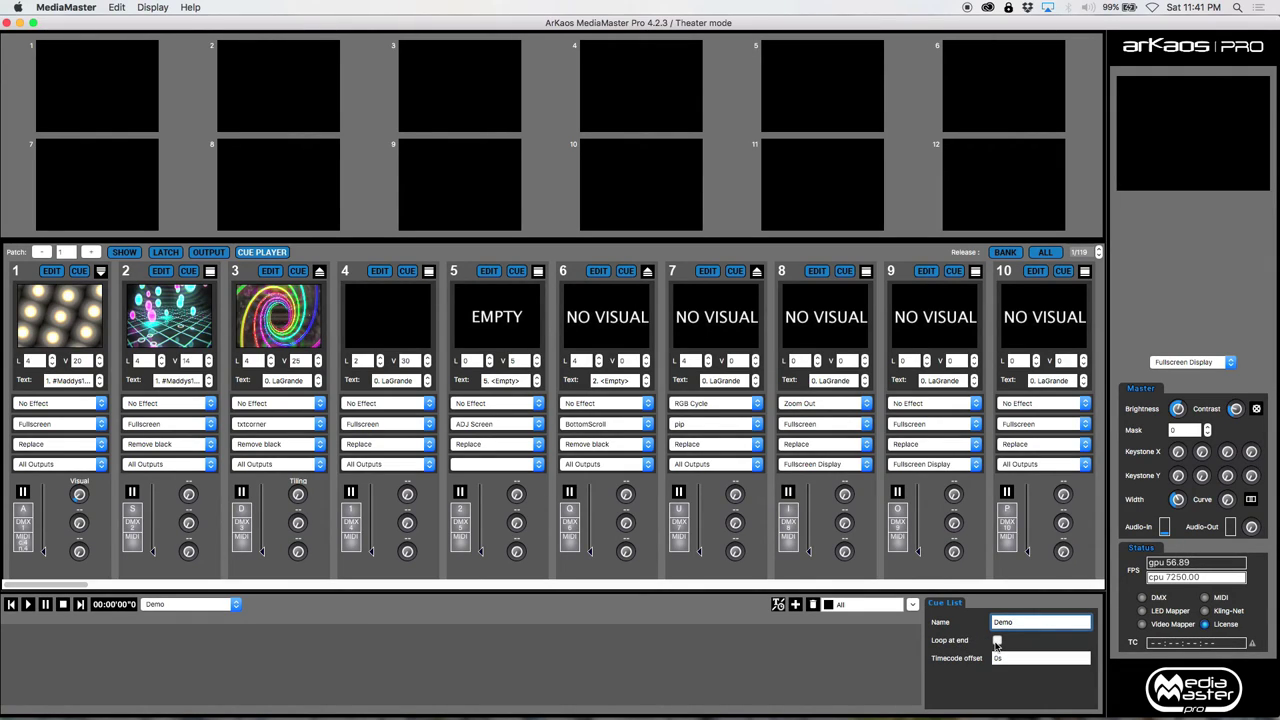
pyautogui.click(996, 641)
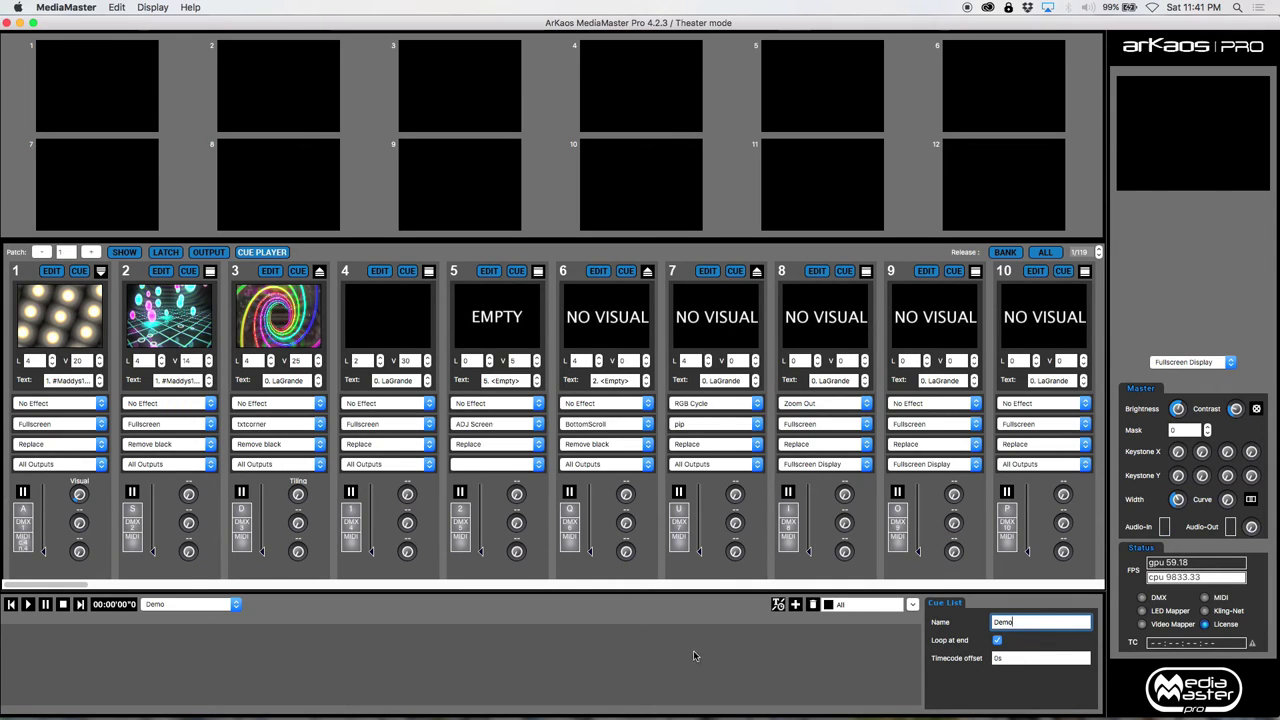
# Add an empty test cue, then delete it again to leave Demo empty.
pyautogui.click(796, 605)
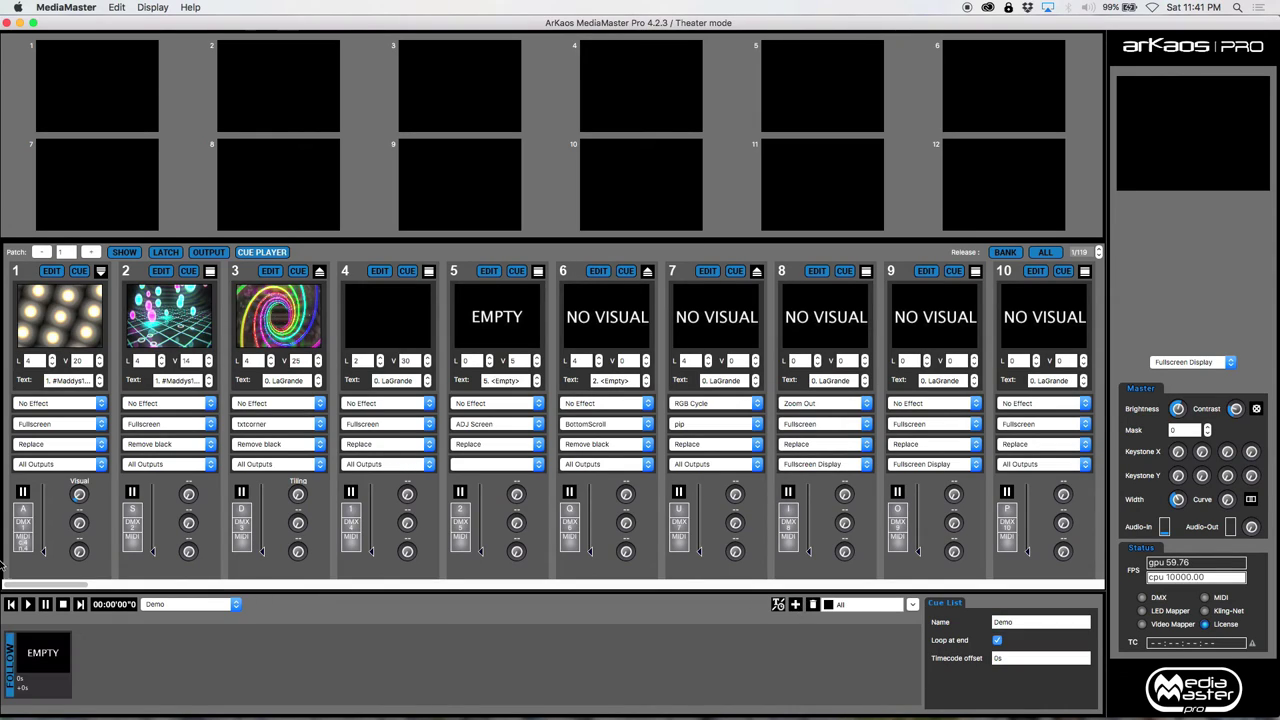
pyautogui.click(38, 660)
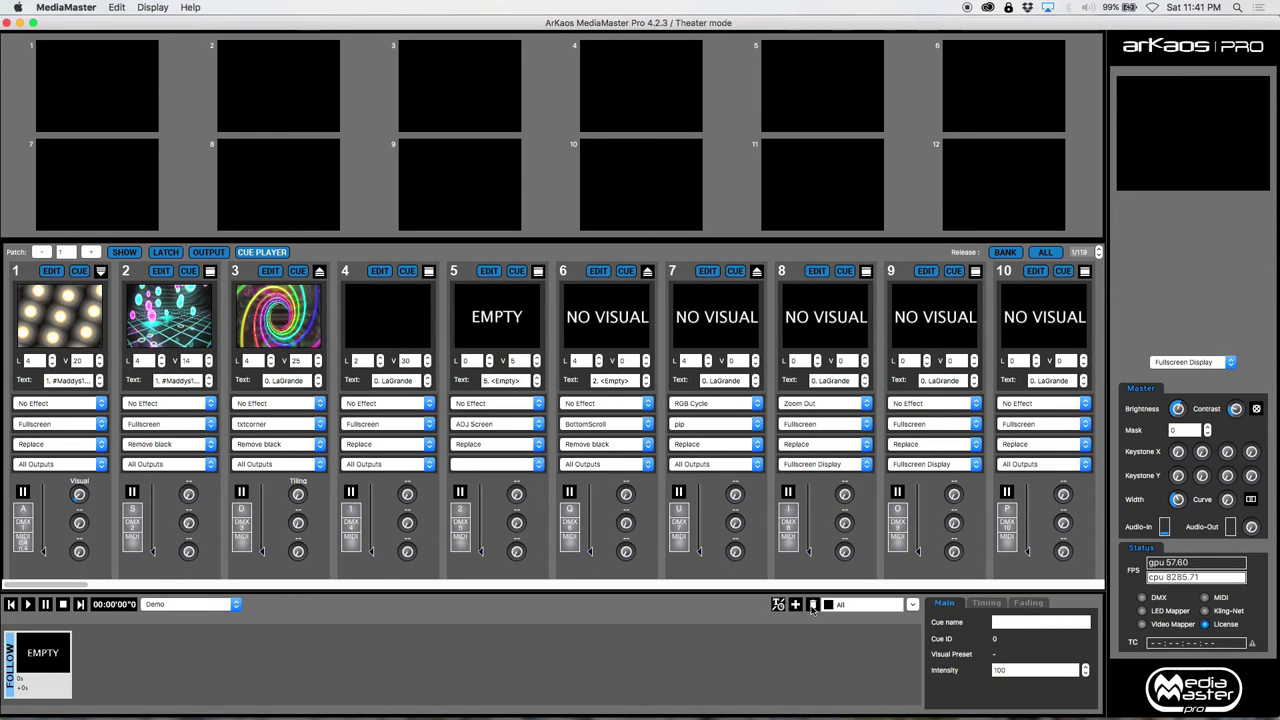
pyautogui.click(778, 604)
pyautogui.click(408, 614)
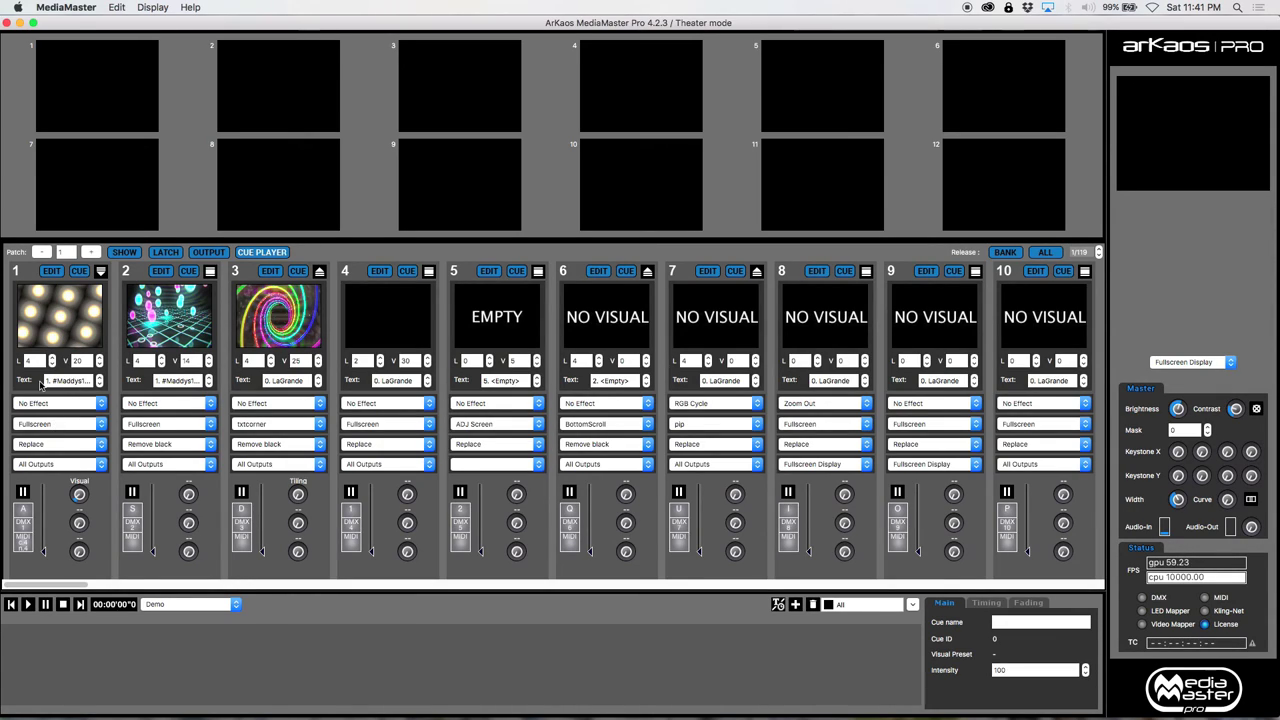
# Preview layer 1's glowing-bulb visual, add it as a 15s 280ms Follow cue, then play and stop Demo.
pyautogui.moveTo(42, 545); pyautogui.dragTo(42, 484)
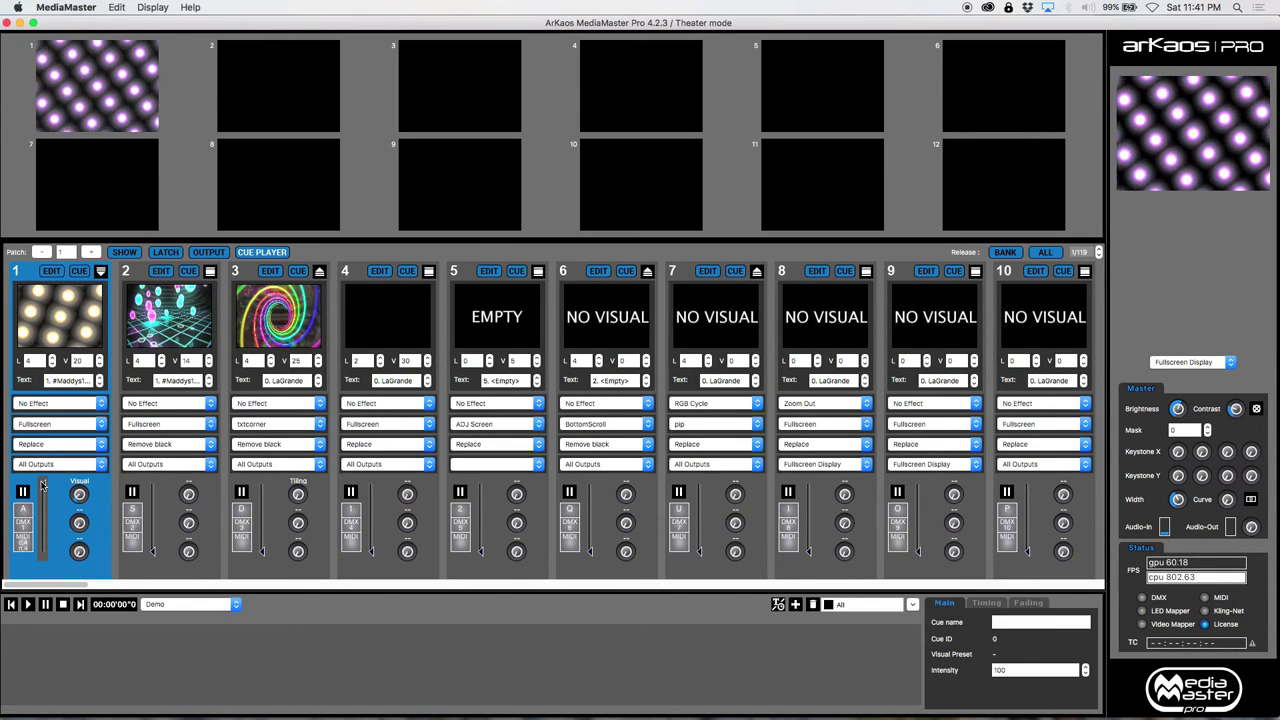
pyautogui.moveTo(42, 484); pyautogui.dragTo(61, 627)
pyautogui.moveTo(96, 272); pyautogui.dragTo(46, 651)
pyautogui.click(47, 645)
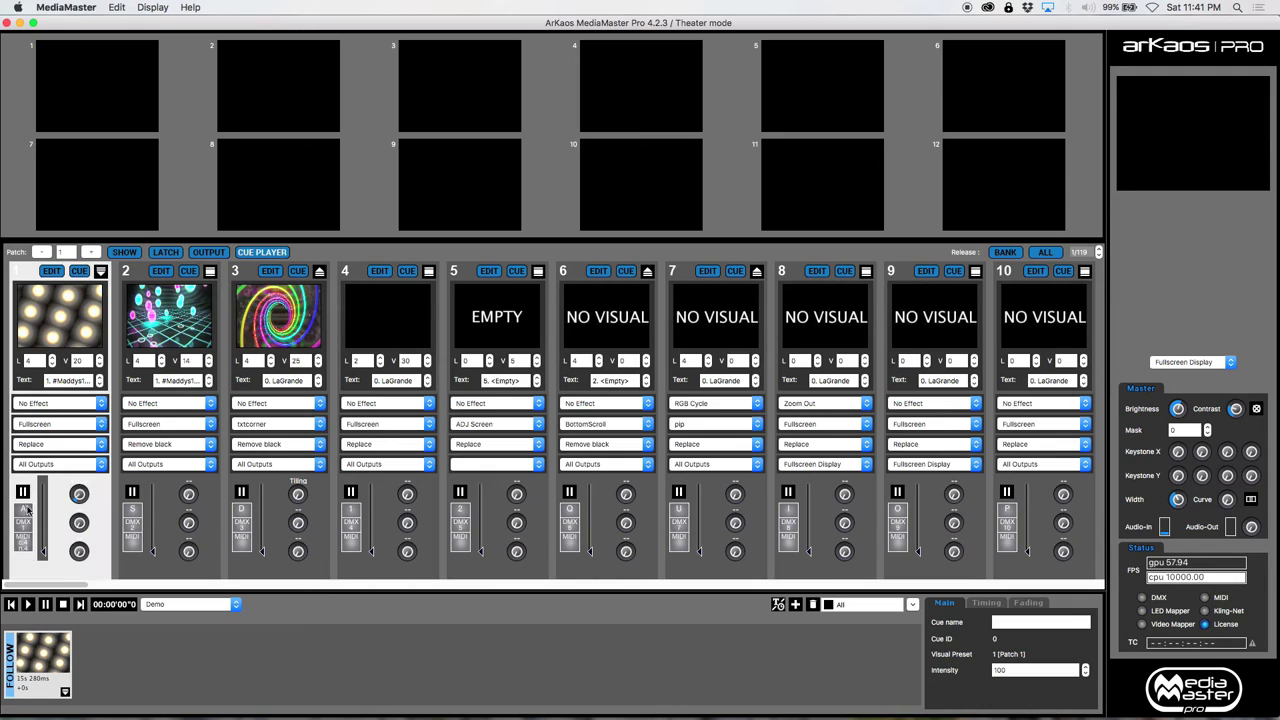
pyautogui.click(27, 604)
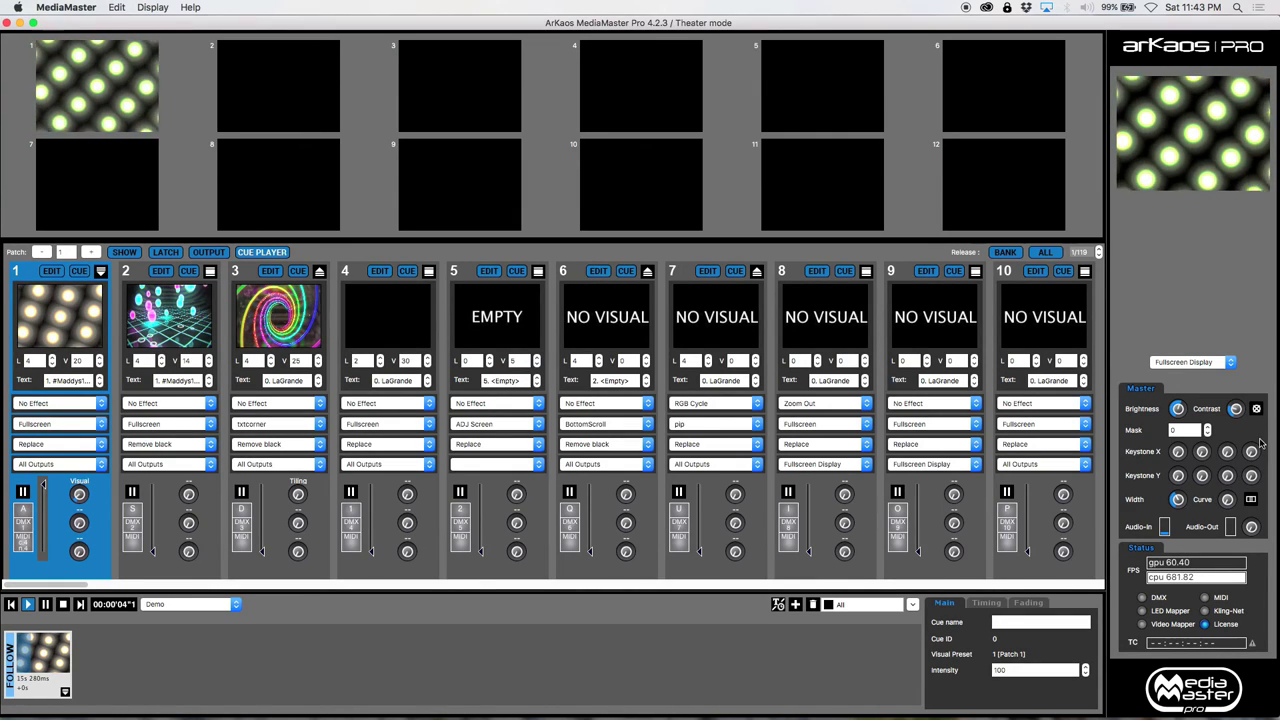
pyautogui.click(62, 605)
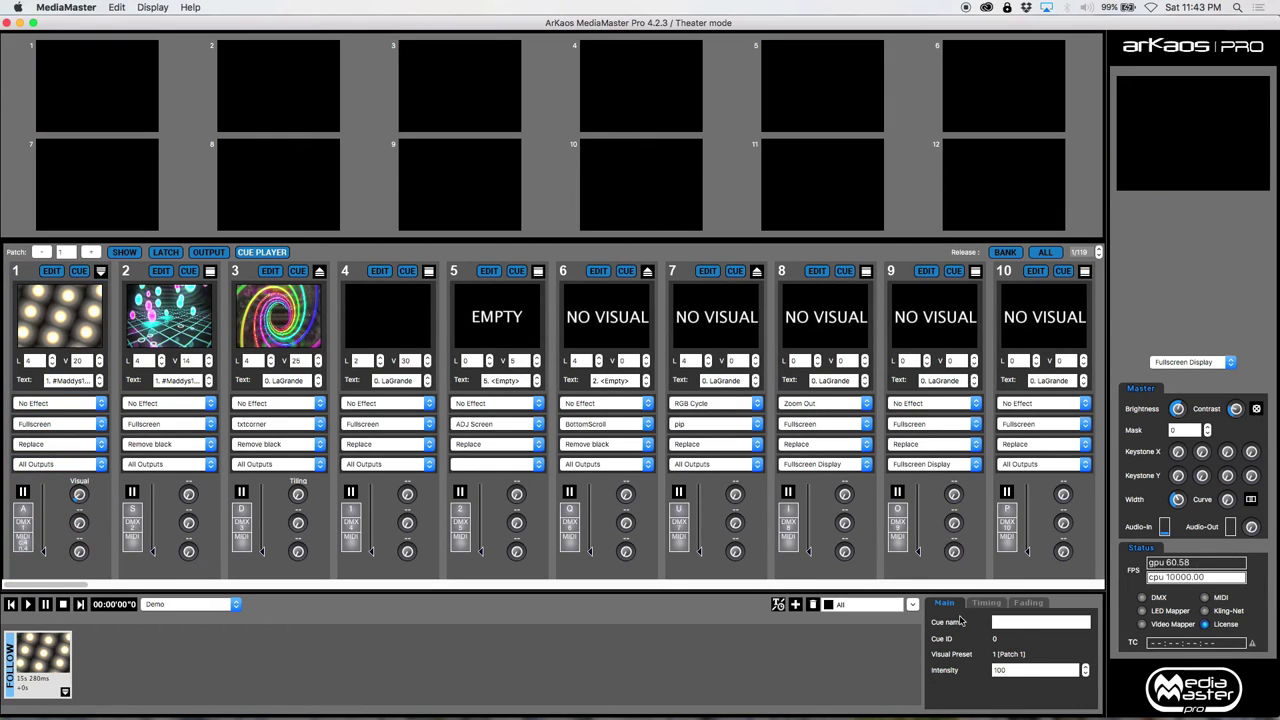
# Name the first cue 'LED Bulbles', keeping Follow sync and the Default reference cue.
pyautogui.click(1008, 620)
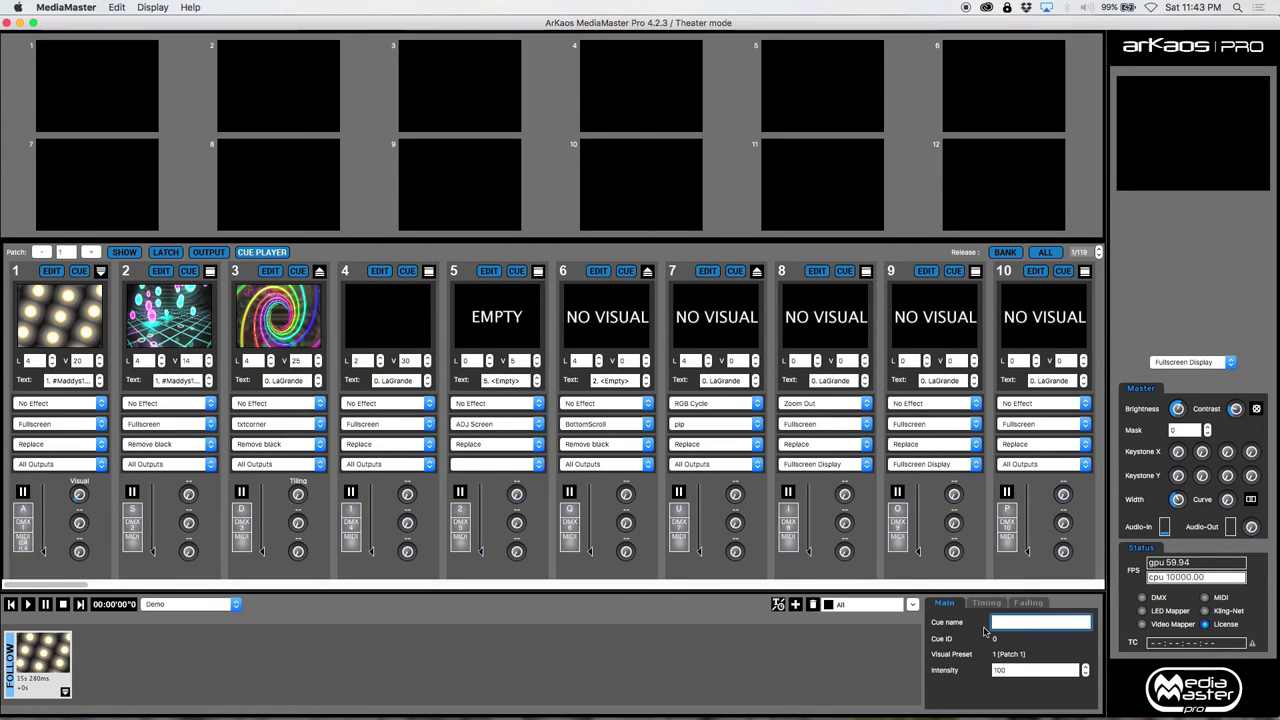
pyautogui.write('LED')
pyautogui.write(' Bul')
pyautogui.write('bl')
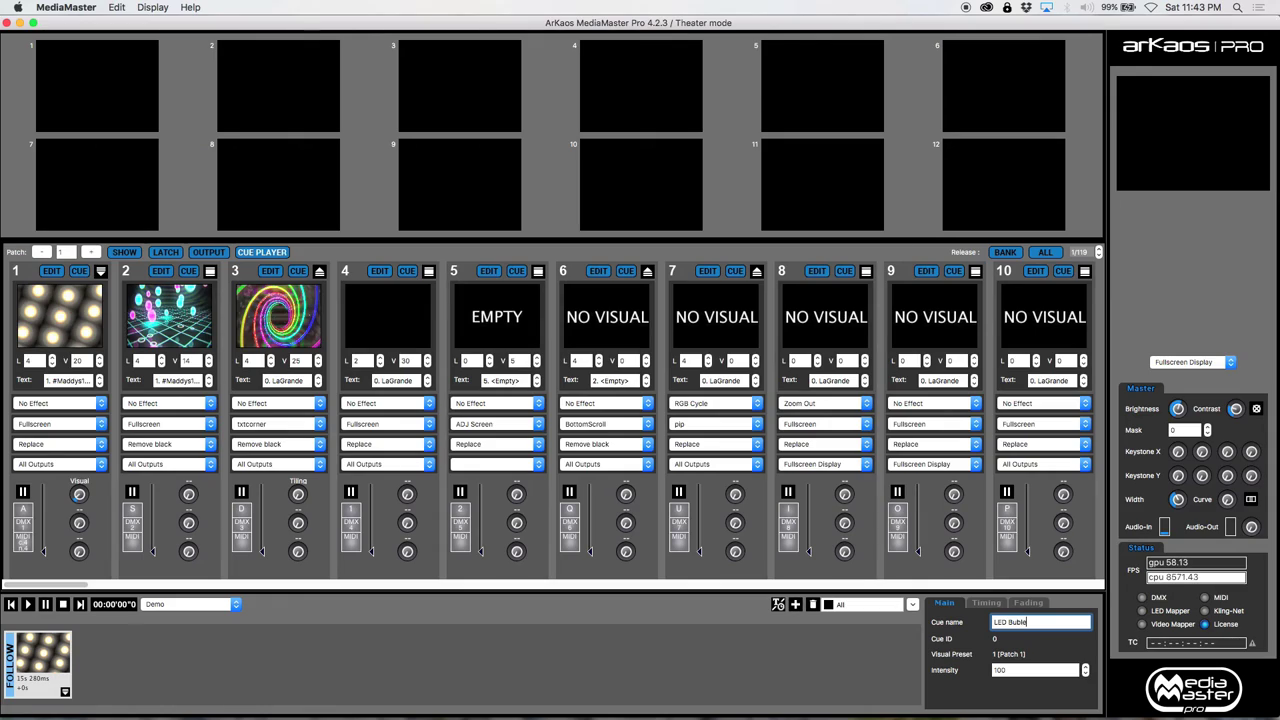
pyautogui.write('es')
pyautogui.click(985, 602)
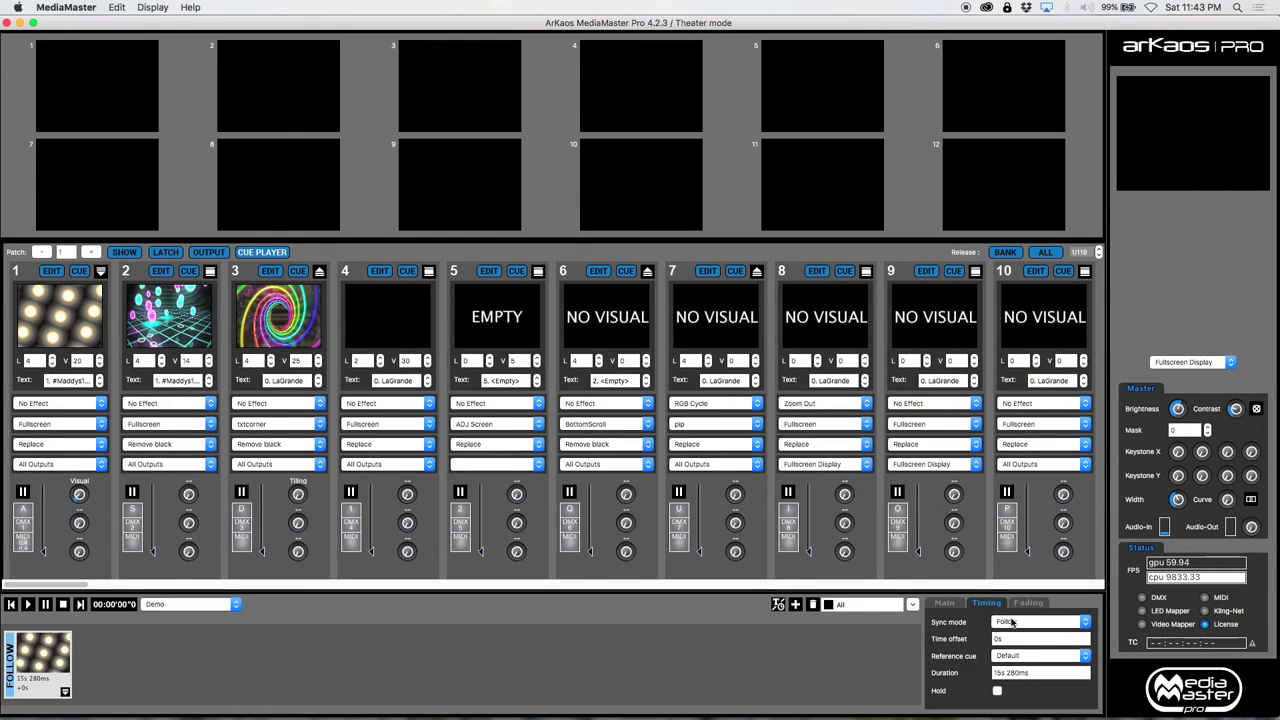
pyautogui.click(1013, 622)
pyautogui.click(1013, 622)
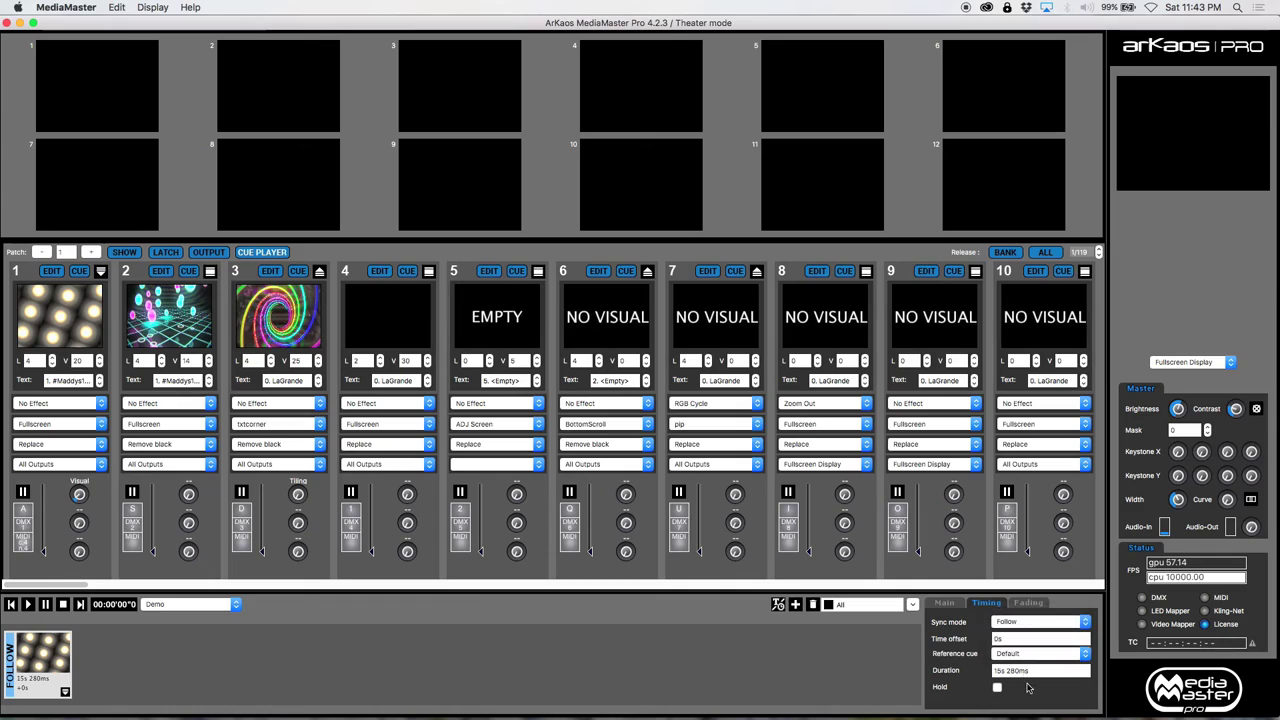
pyautogui.click(1010, 655)
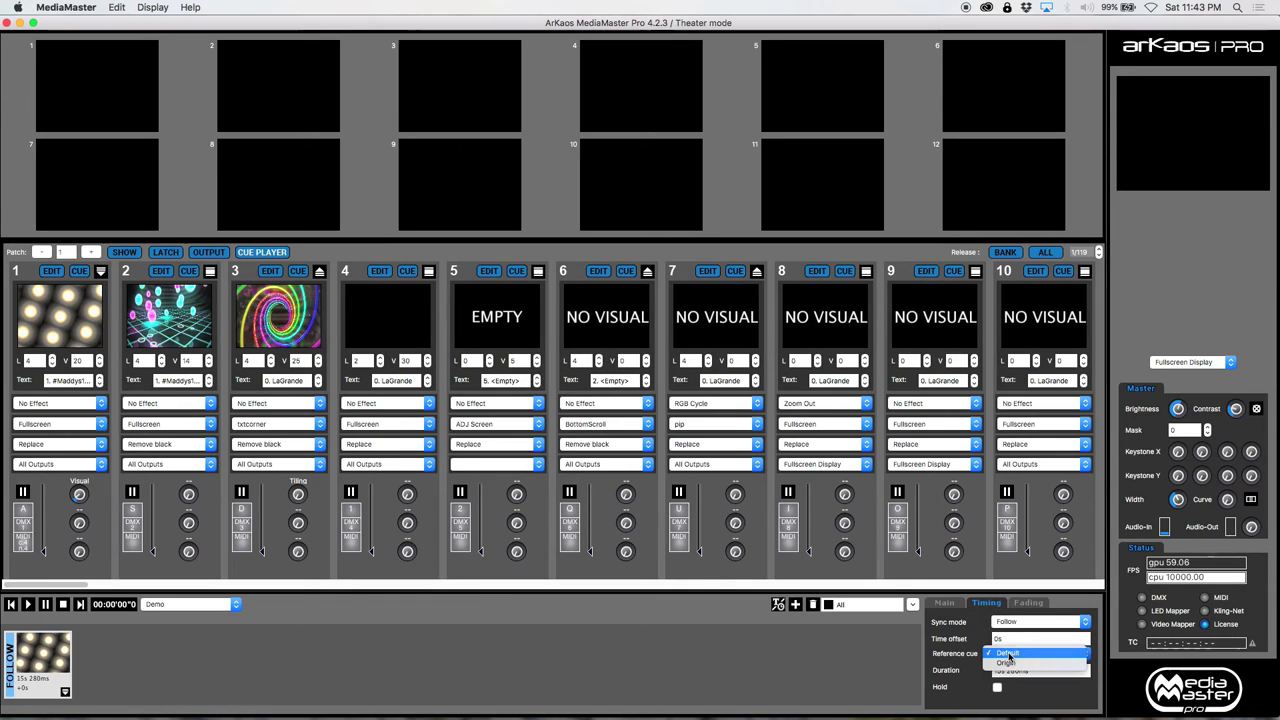
pyautogui.click(1008, 655)
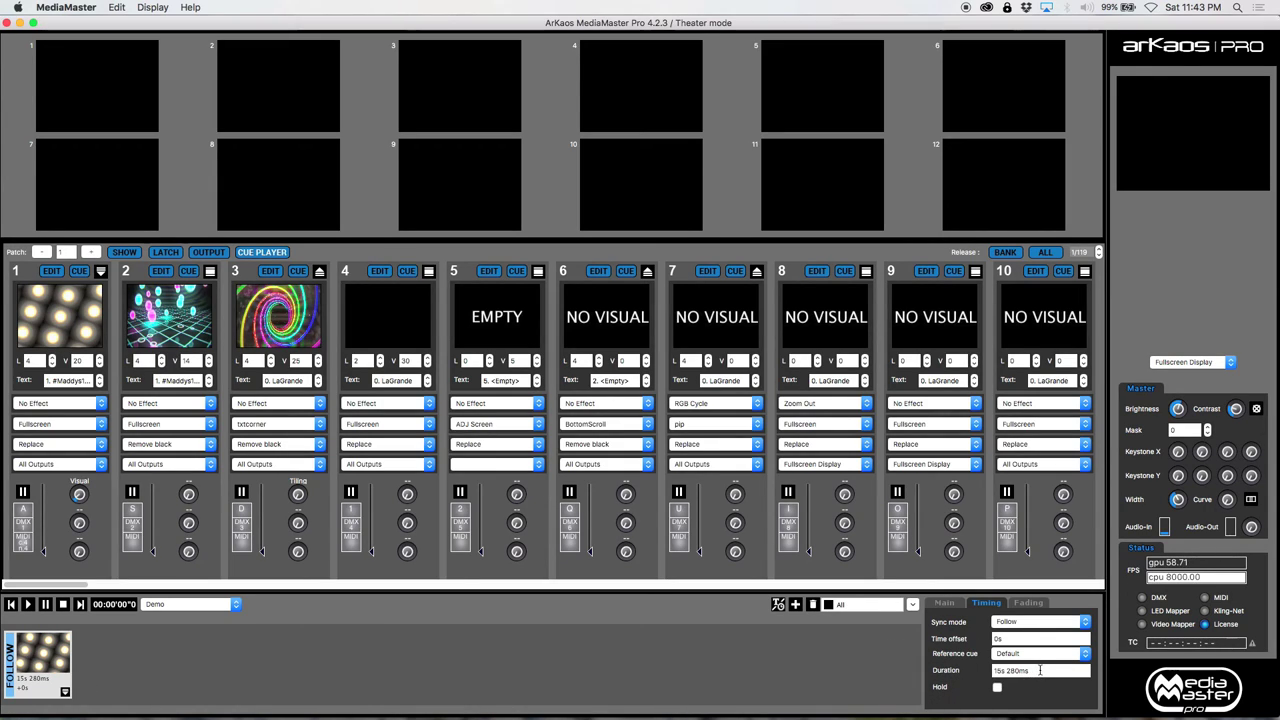
# Change the cue's duration from 15s 280ms to 5s and review its fade settings.
pyautogui.moveTo(1035, 672); pyautogui.dragTo(980, 672)
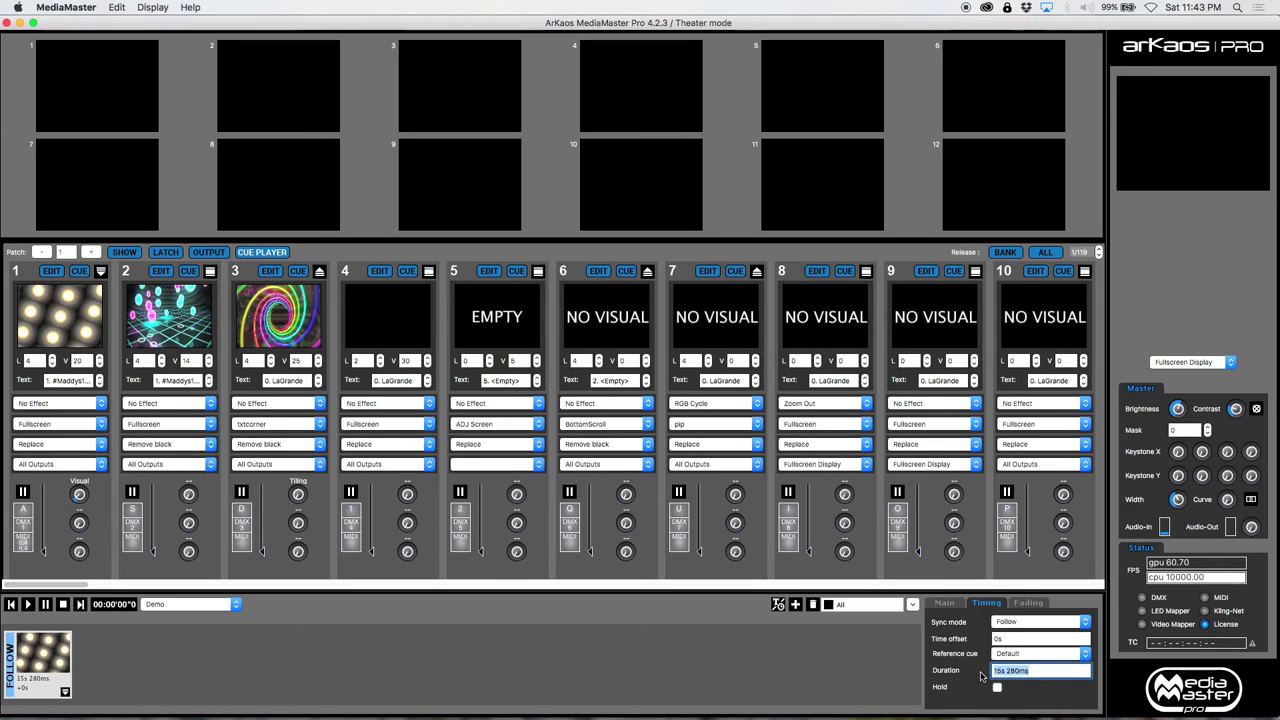
pyautogui.write('5s')
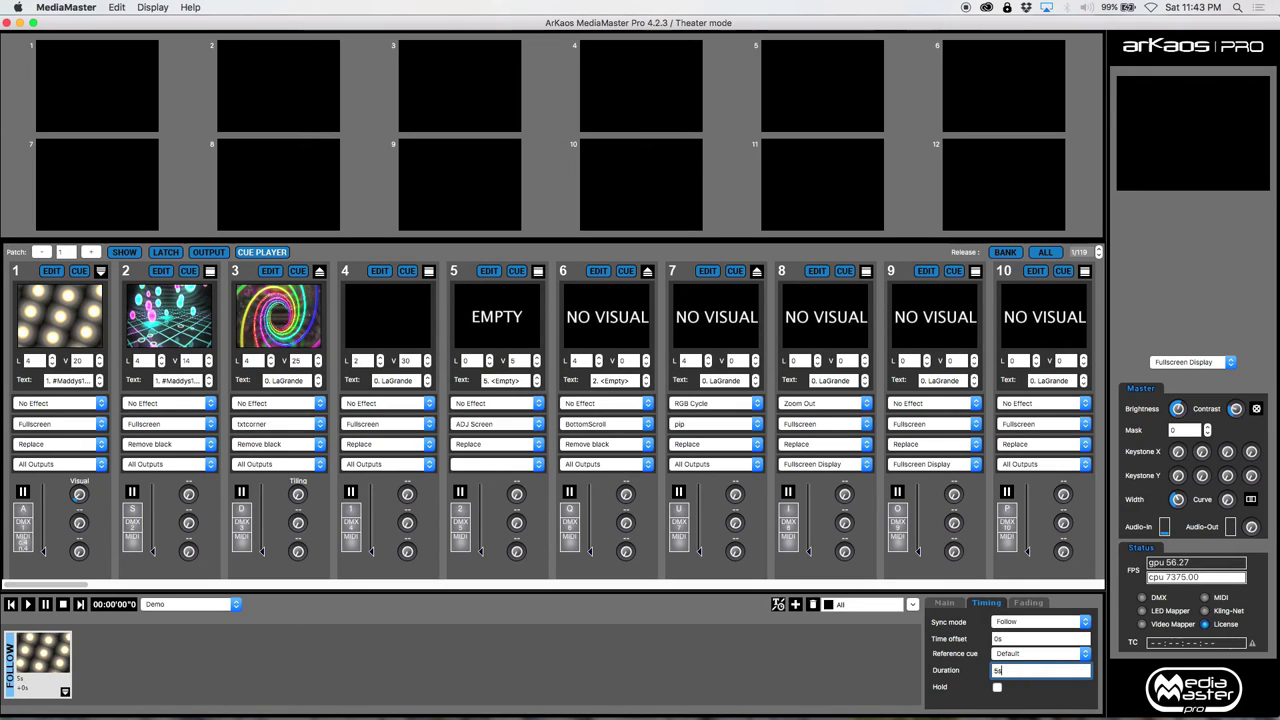
pyautogui.click(1020, 603)
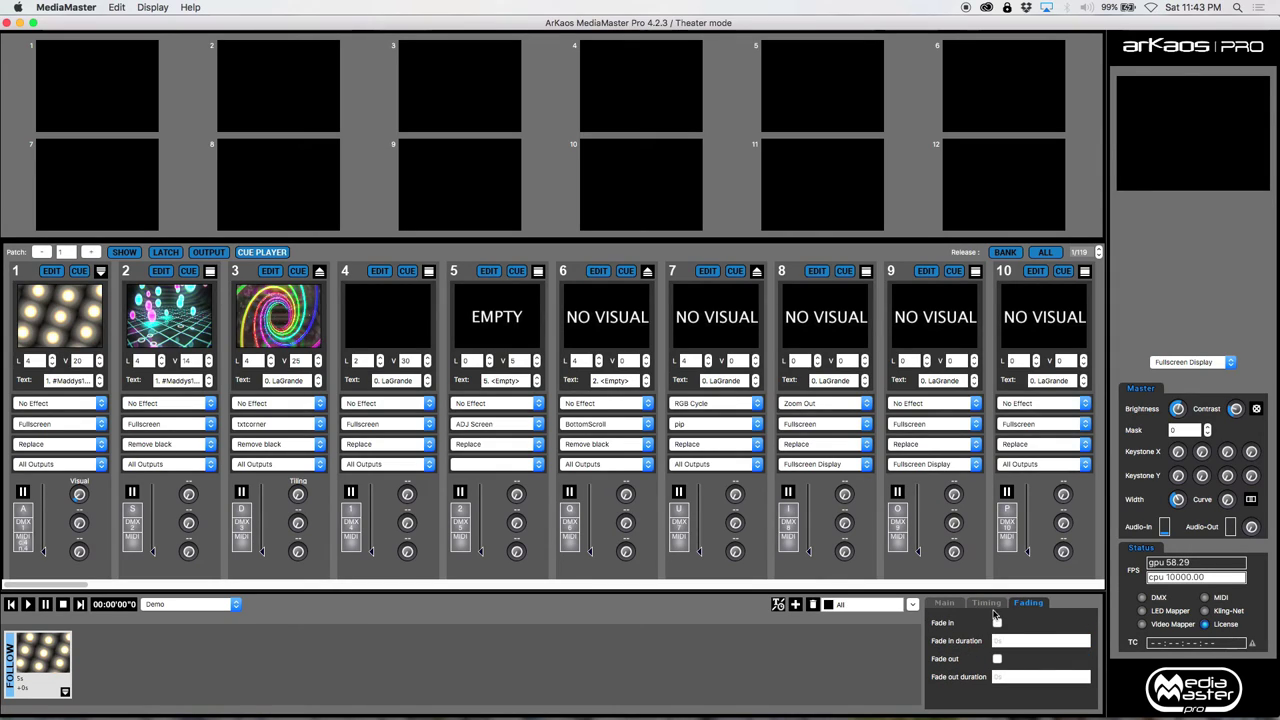
pyautogui.click(995, 604)
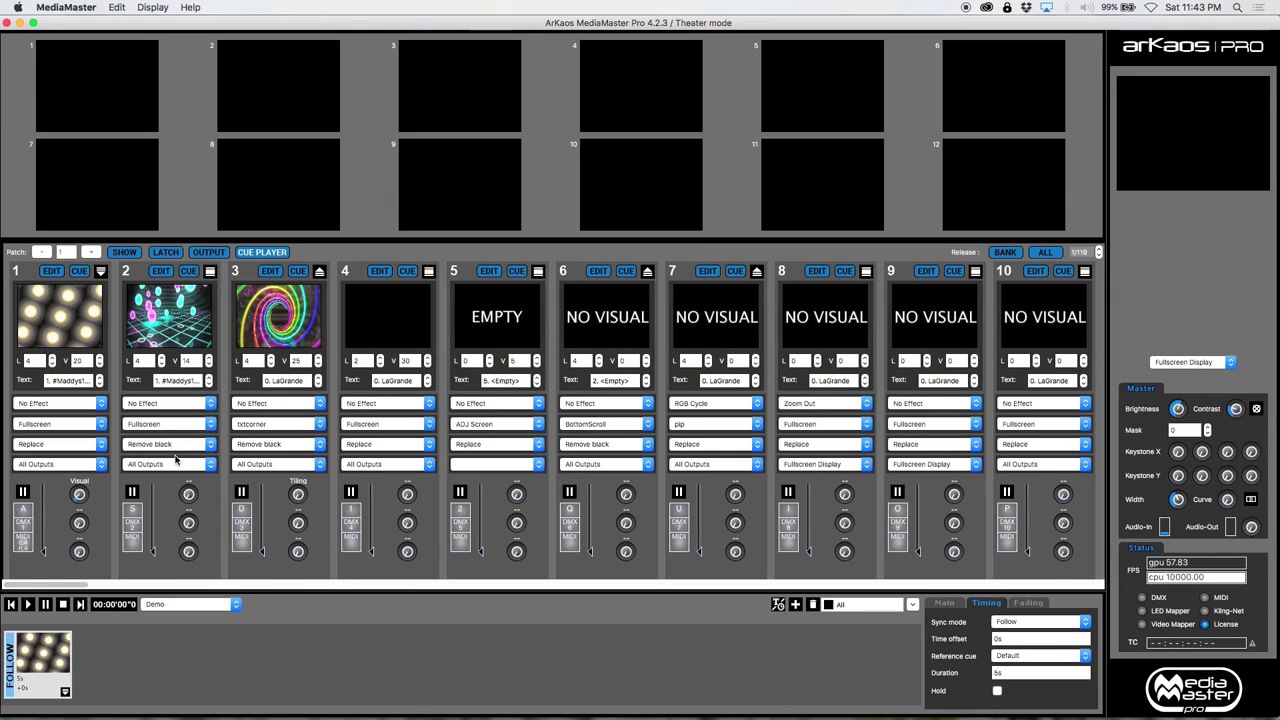
# Add layer 2's neon-grid clip as a new second cue, keeping the light-balls clip in cue one.
pyautogui.click(187, 270)
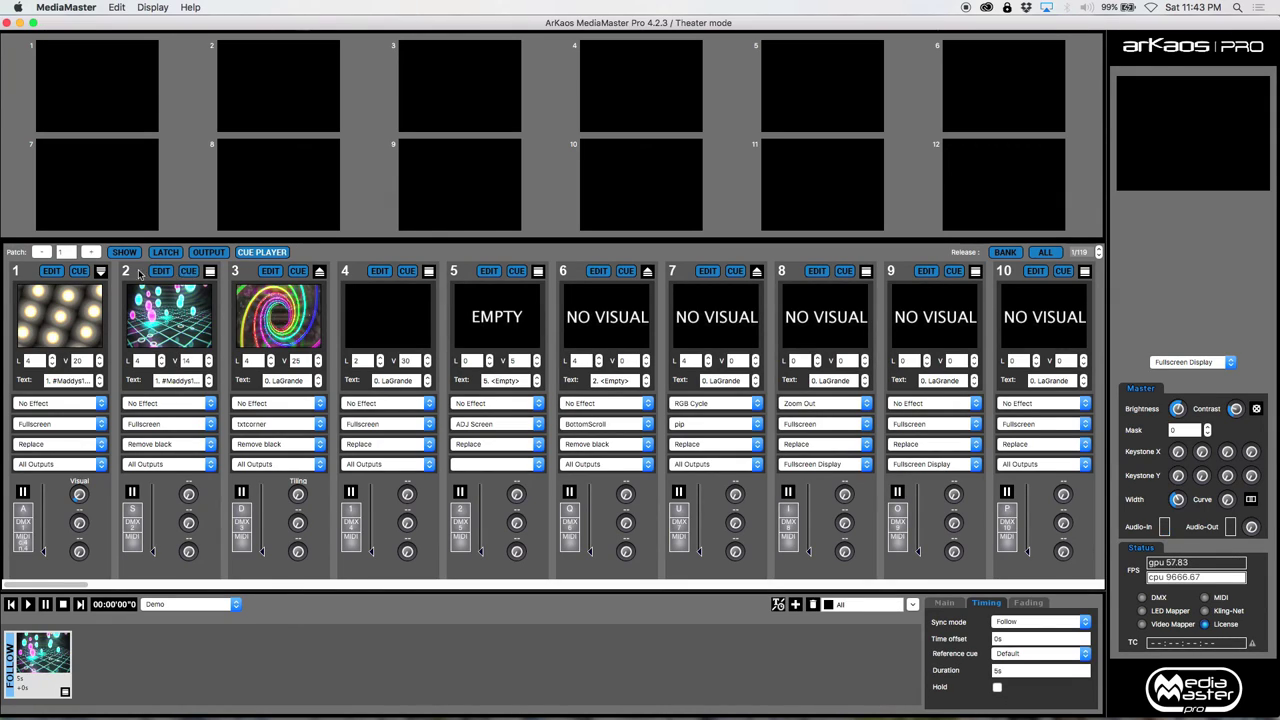
pyautogui.doubleClick(84, 328)
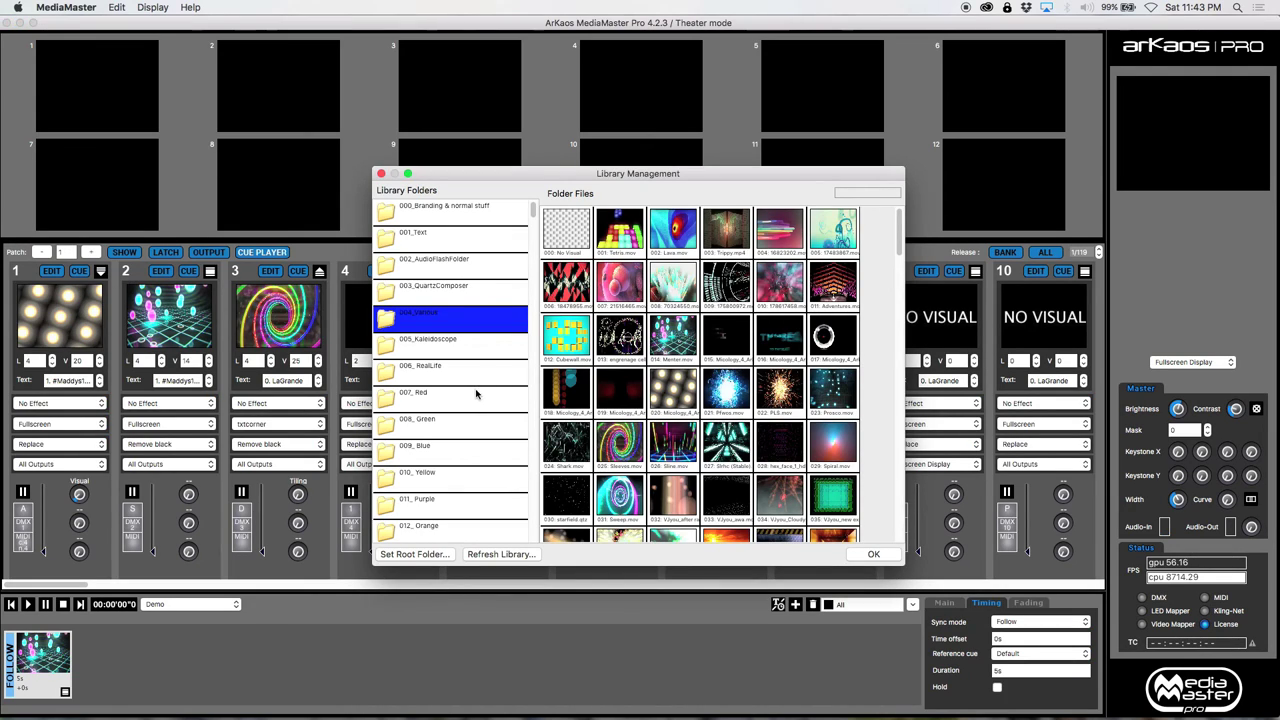
pyautogui.press('Escape')
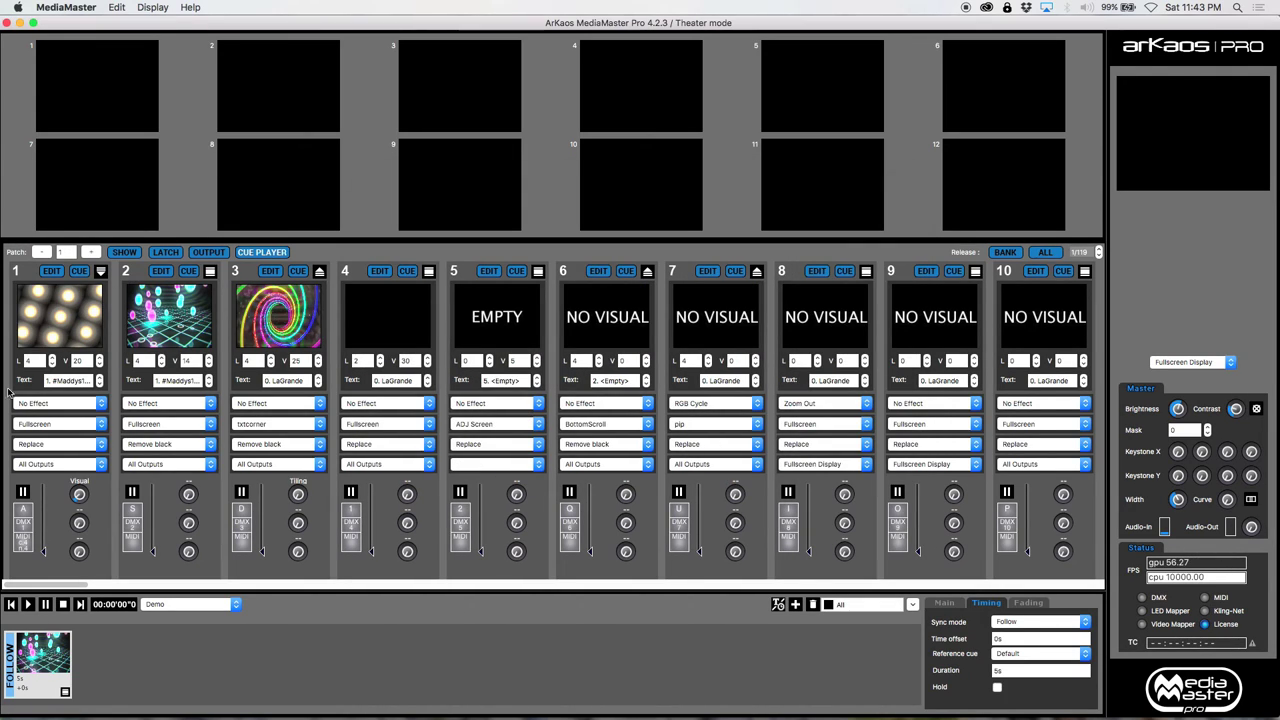
pyautogui.click(77, 274)
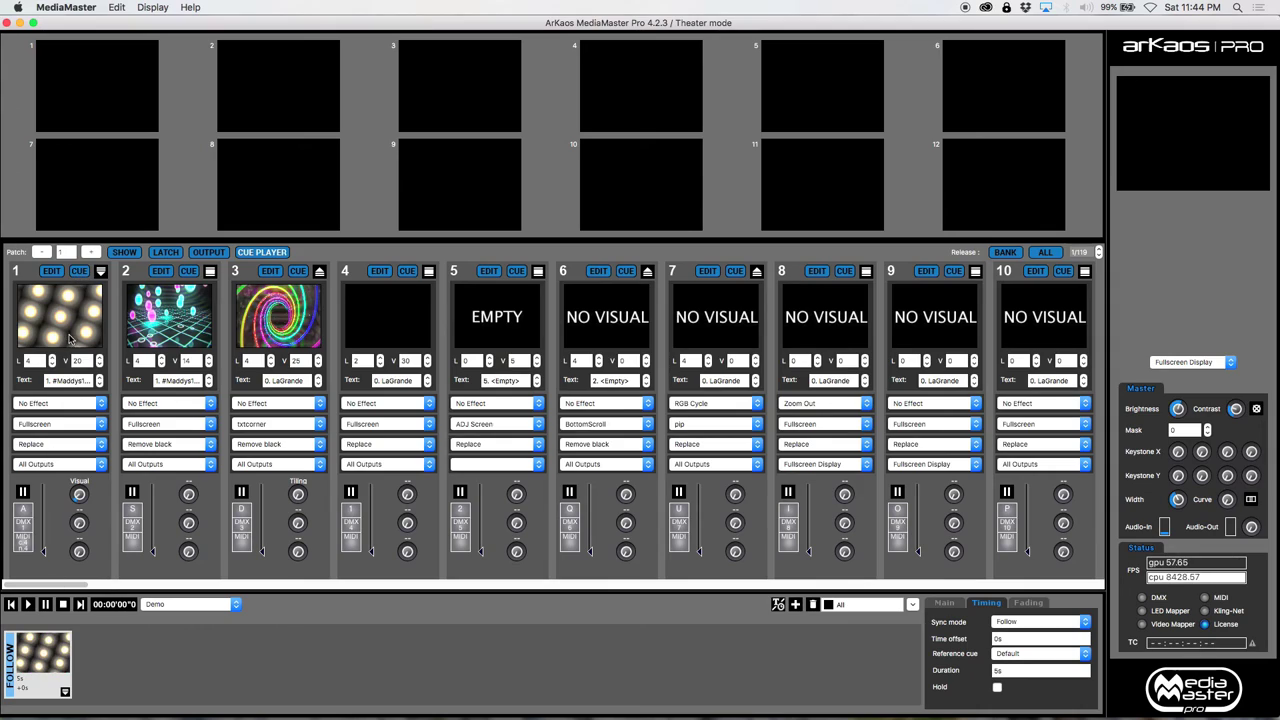
pyautogui.click(146, 701)
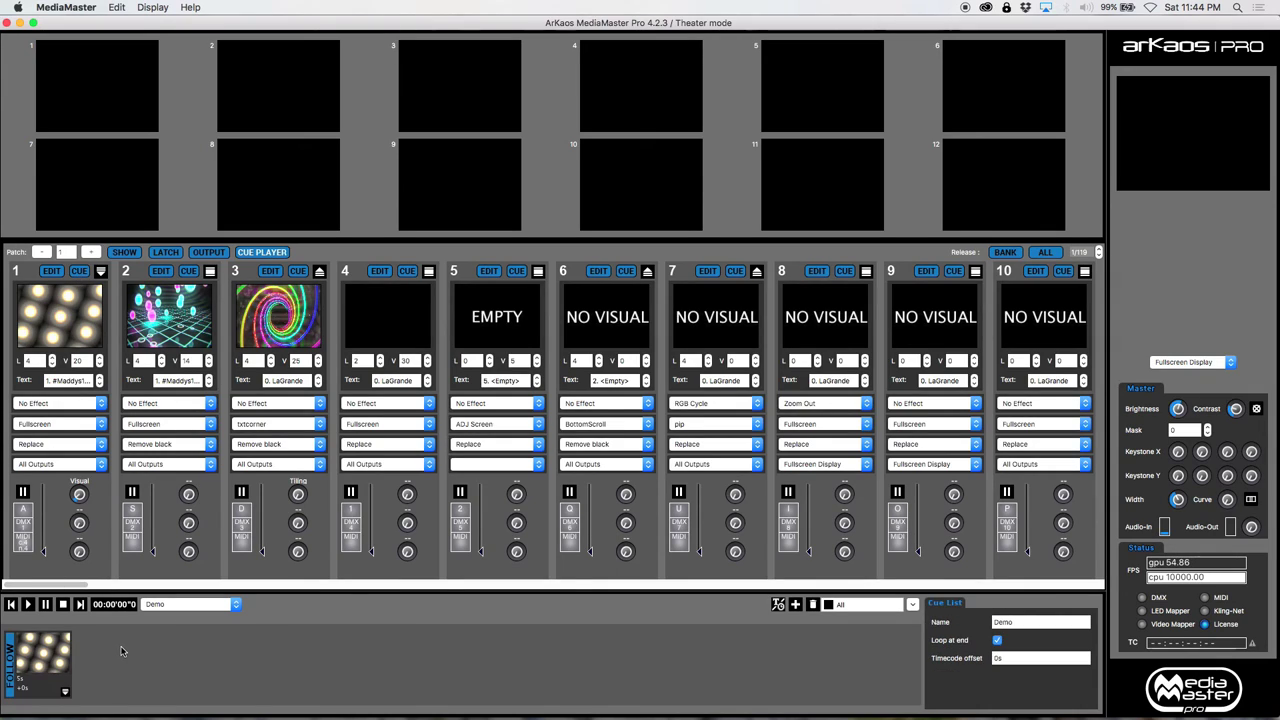
pyautogui.click(190, 273)
pyautogui.click(98, 695)
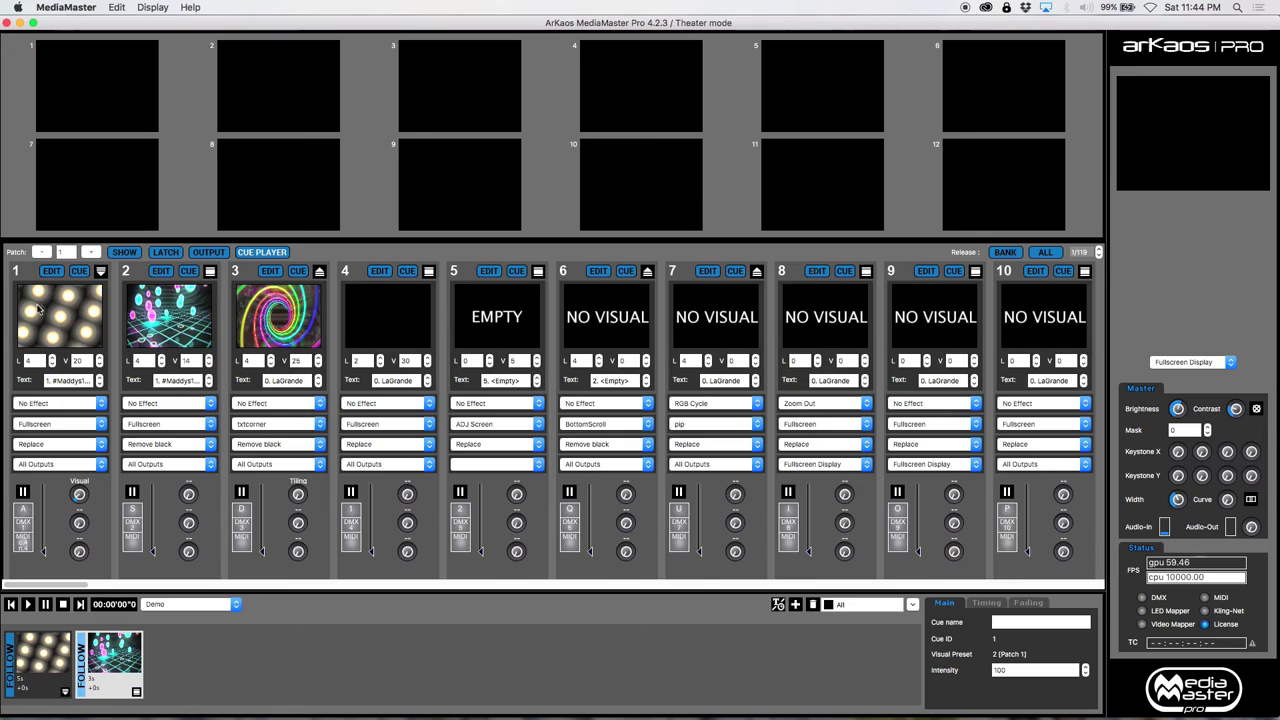
# Name the second cue 'PurpleTealBounce'.
pyautogui.click(210, 272)
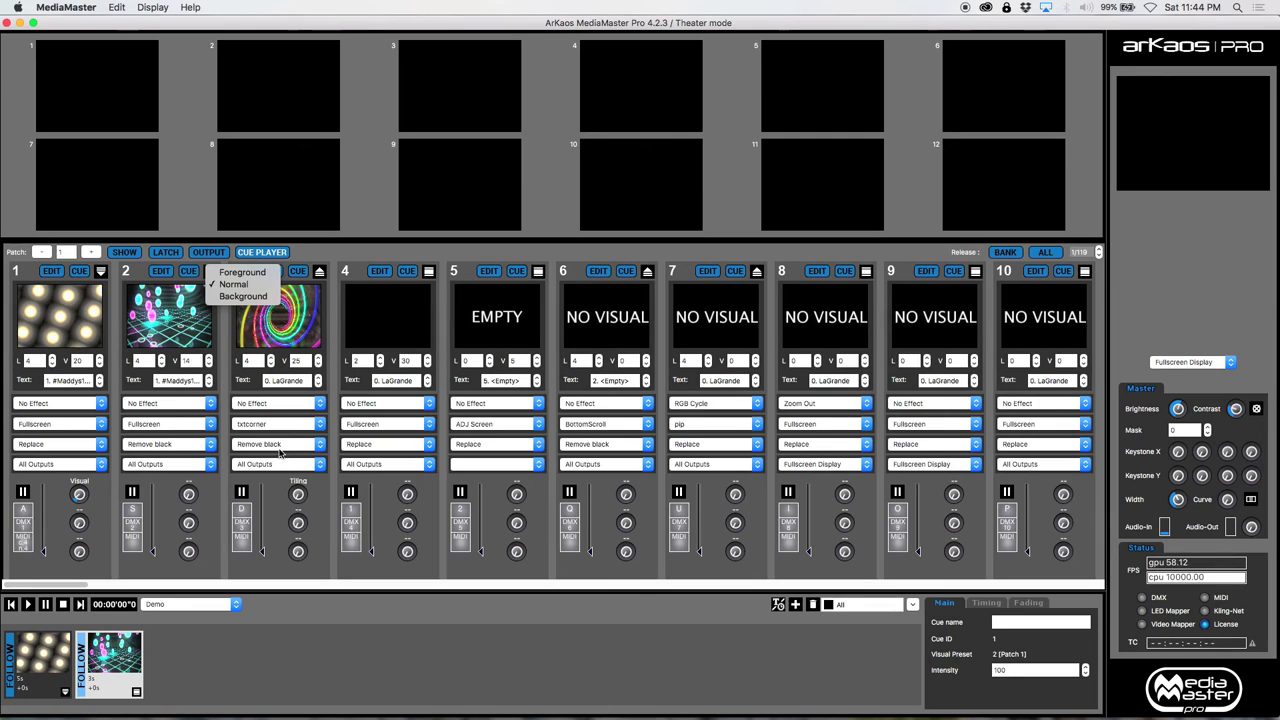
pyautogui.click(152, 604)
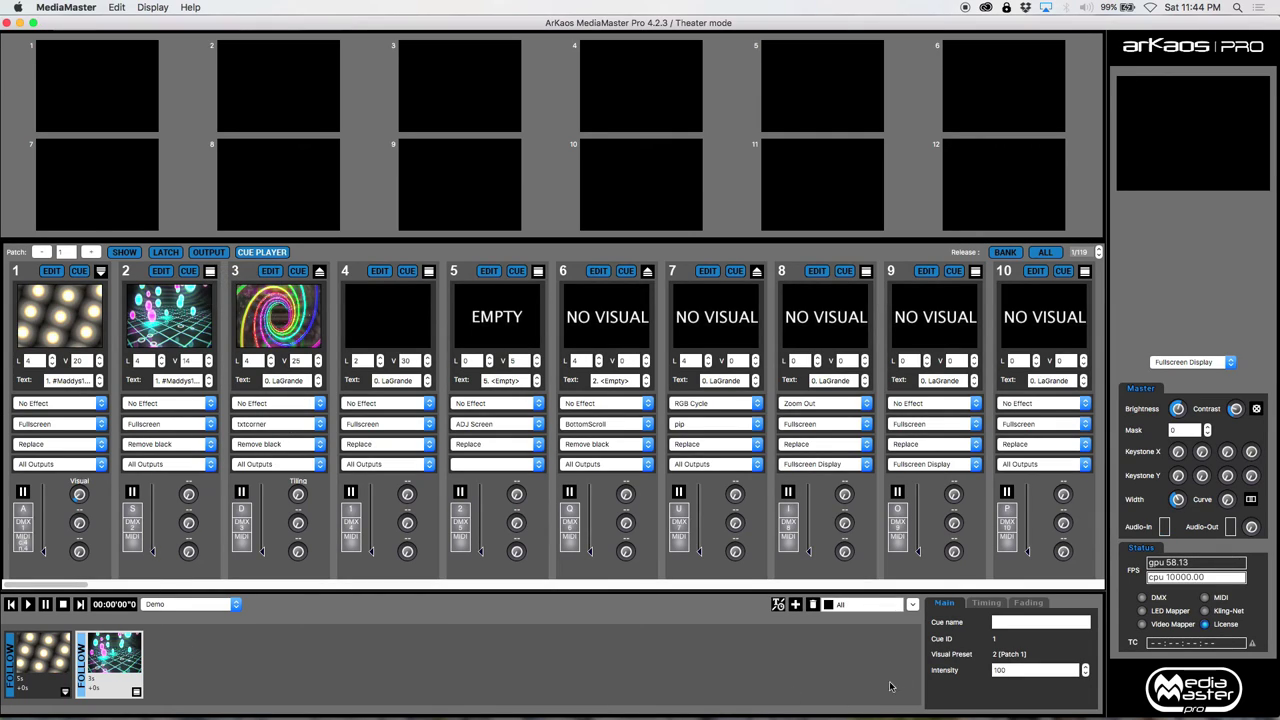
pyautogui.click(1009, 622)
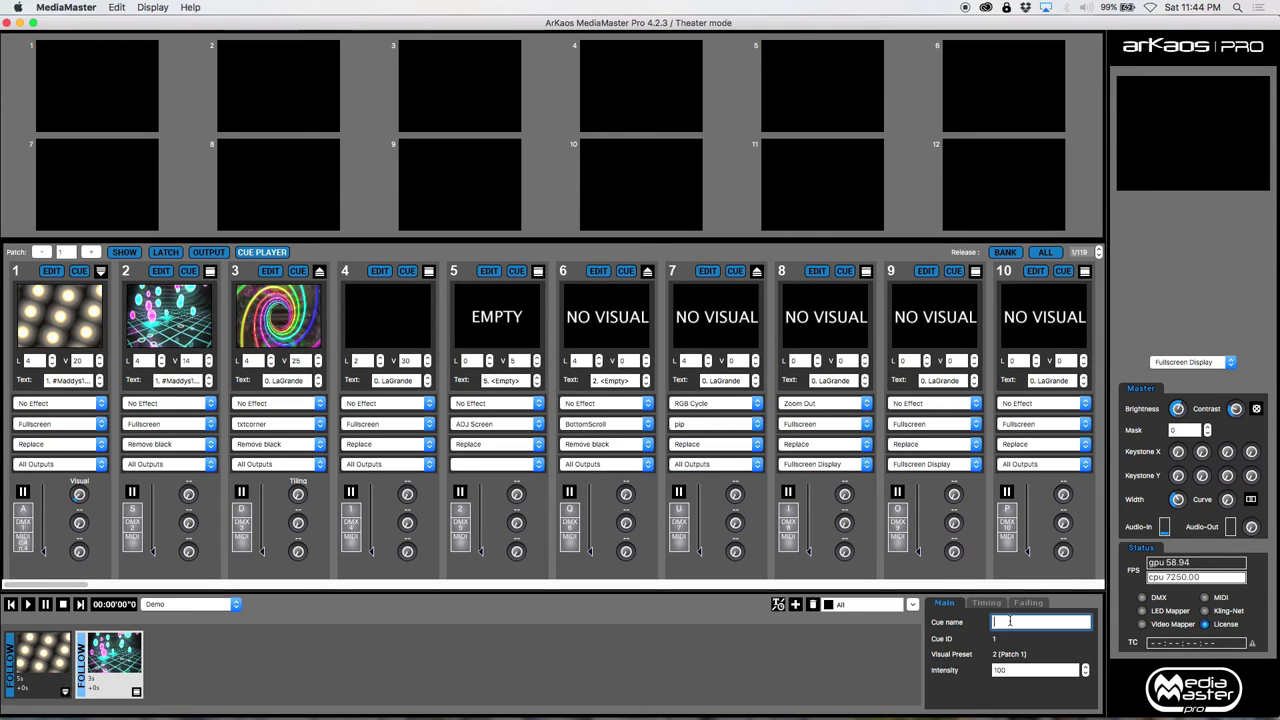
pyautogui.write('PurpleTealBoy')
pyautogui.press('BackSpace')
pyautogui.write('unce')
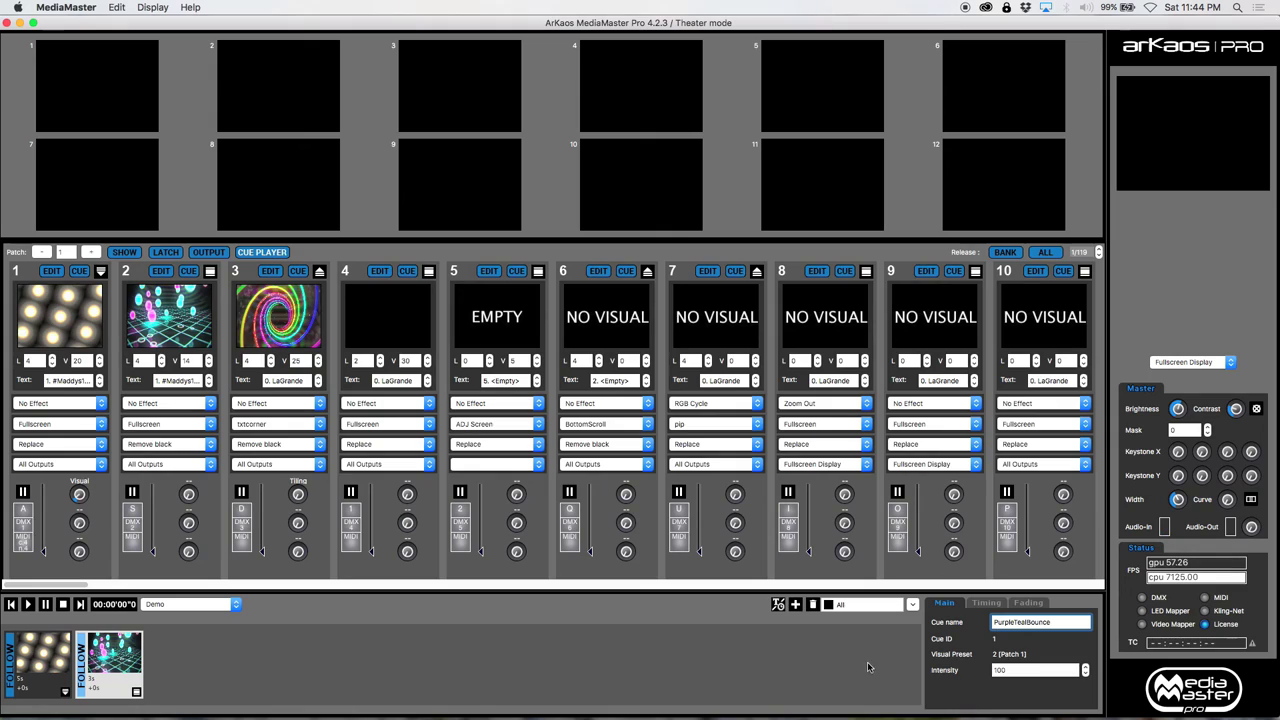
# Give PurpleTealBounce reference cue 0 LED Bubbles and a 7s duration, then test-play Demo.
pyautogui.click(986, 602)
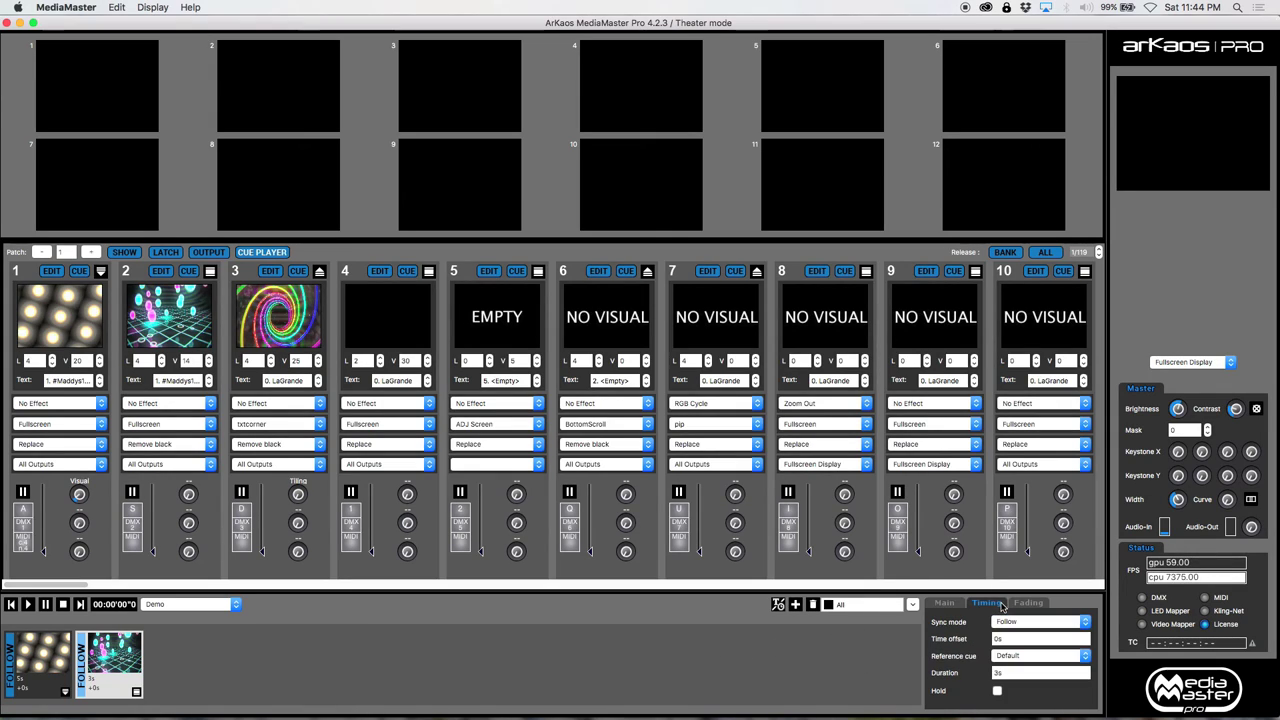
pyautogui.click(1005, 658)
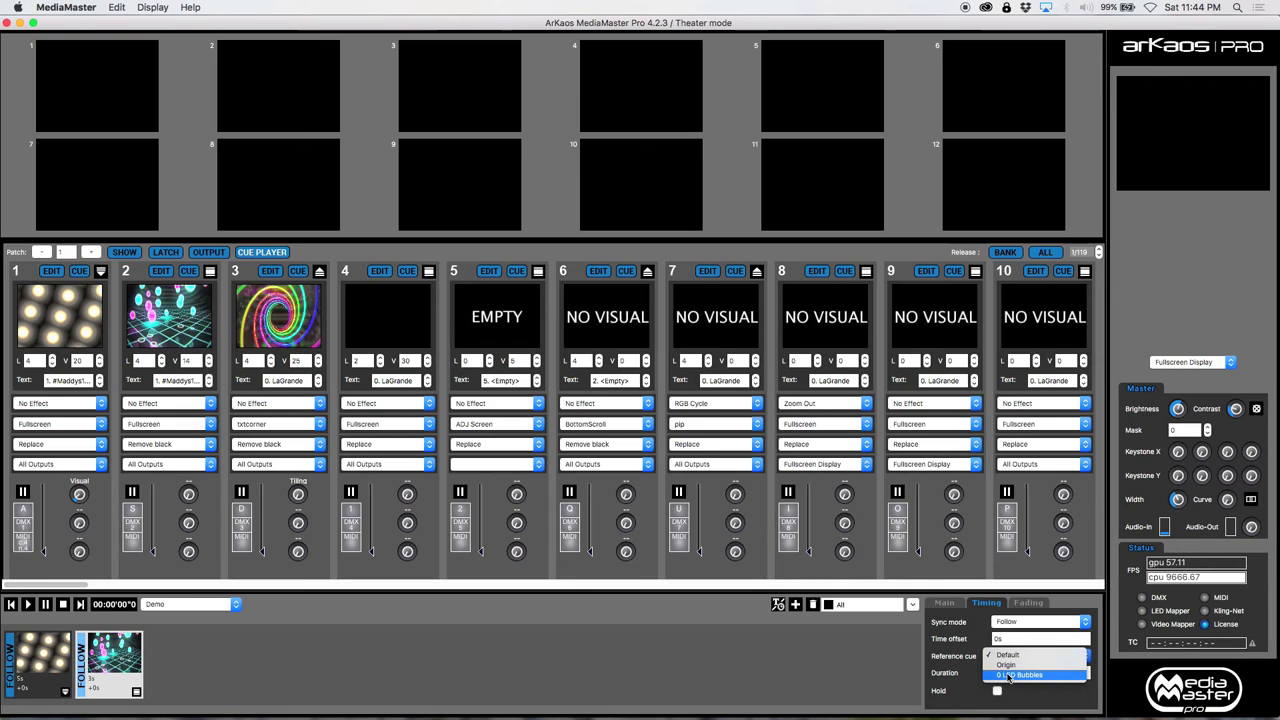
pyautogui.click(1010, 677)
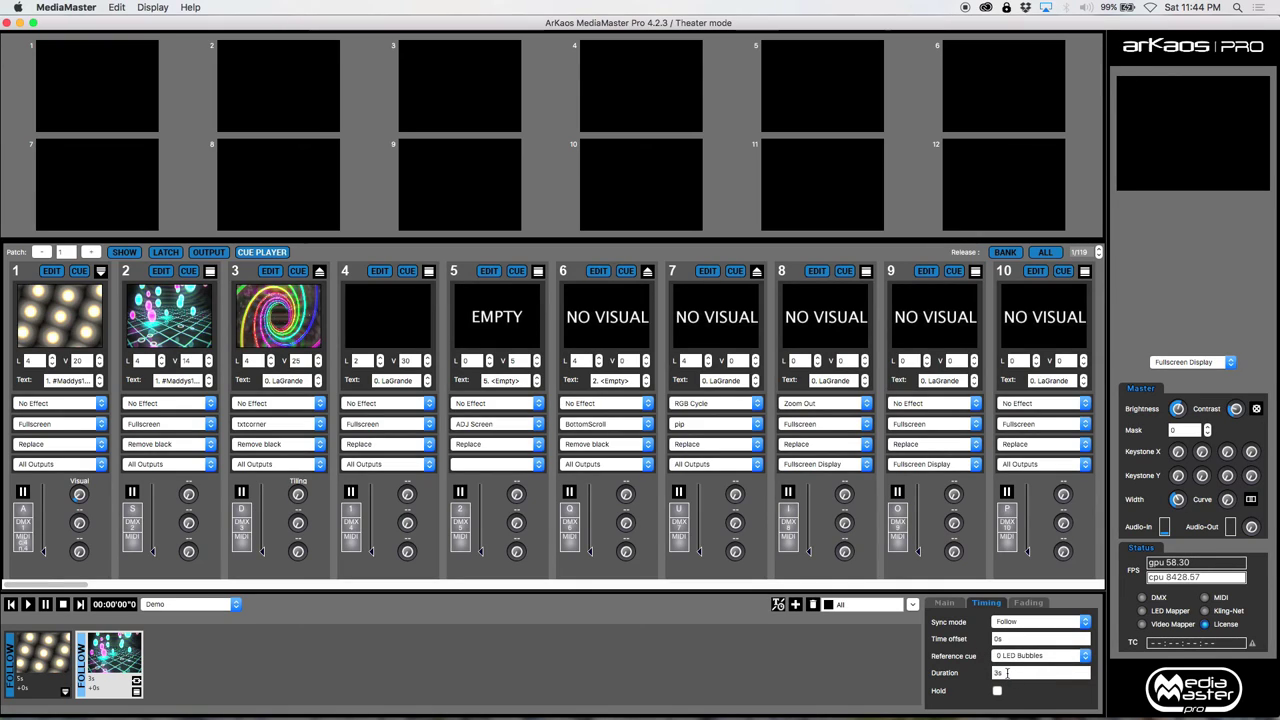
pyautogui.doubleClick(1062, 677)
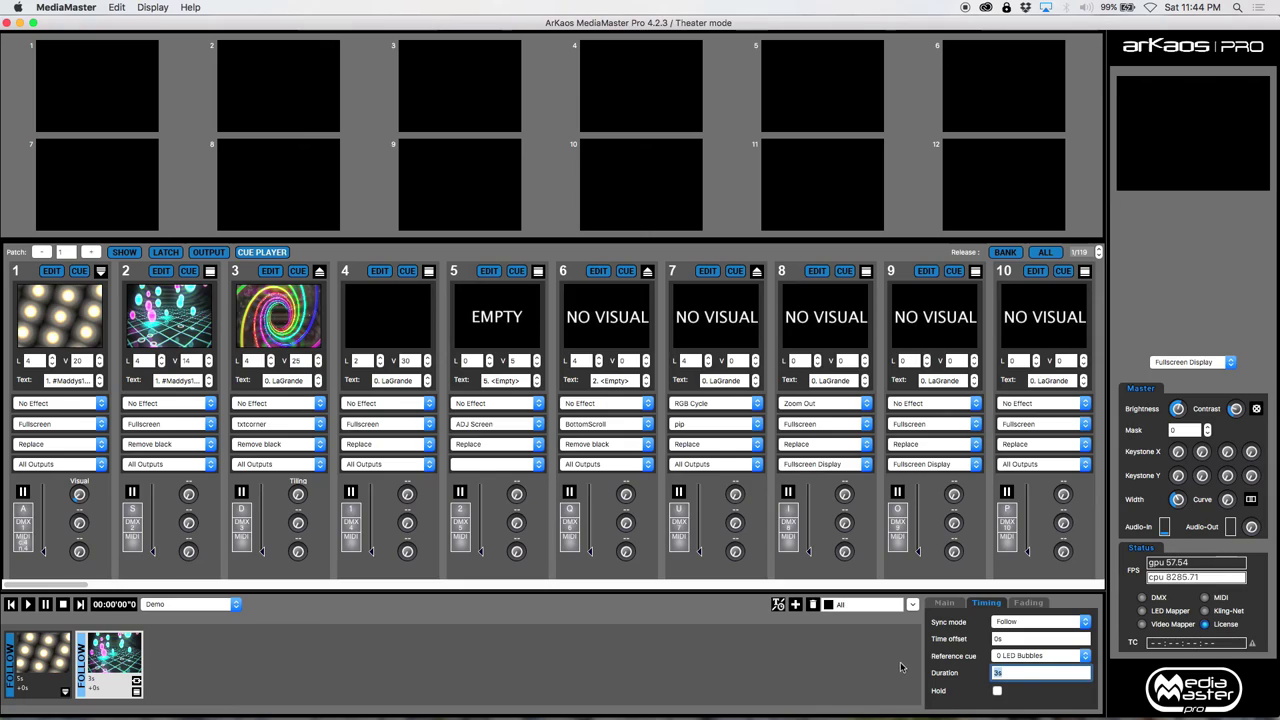
pyautogui.write('7')
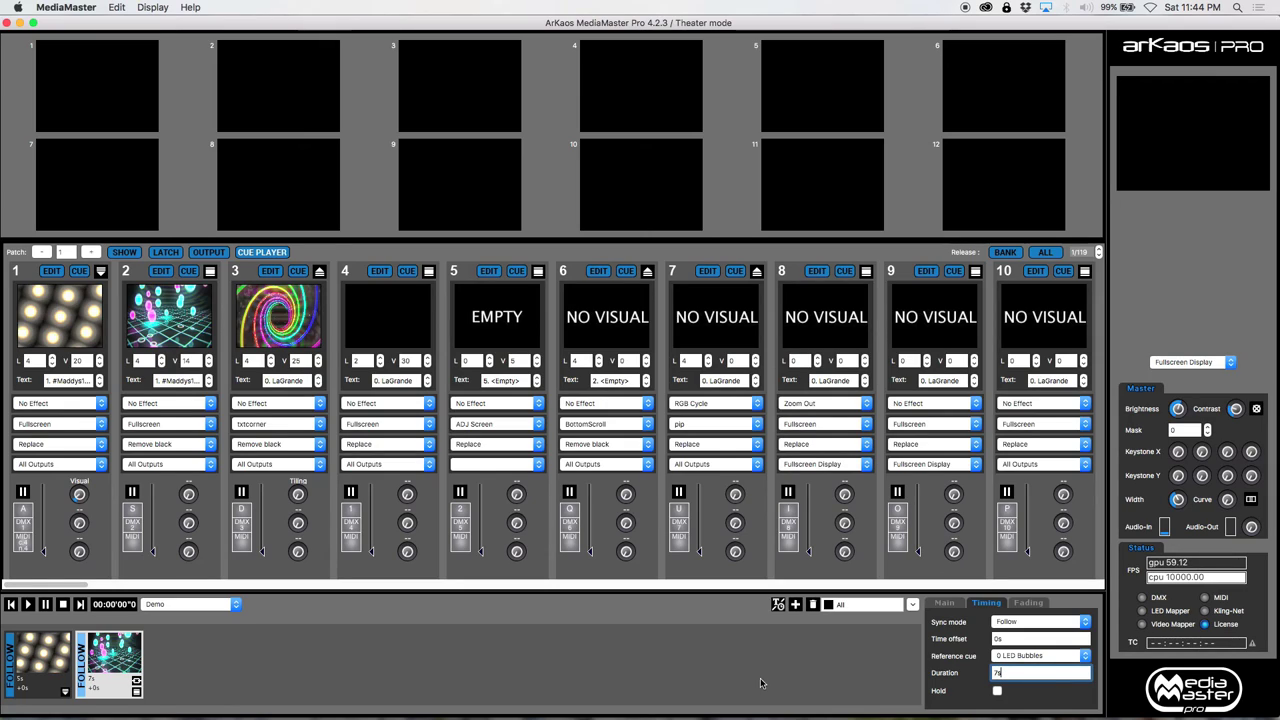
pyautogui.click(758, 677)
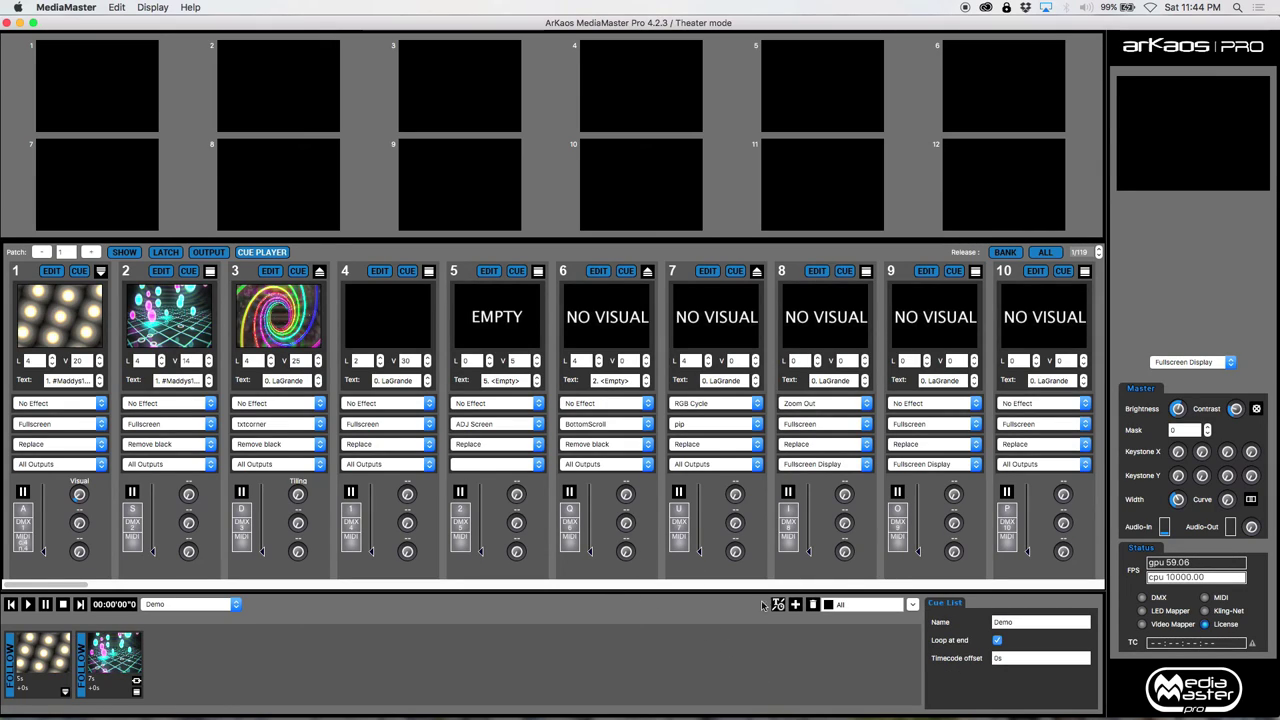
pyautogui.click(28, 604)
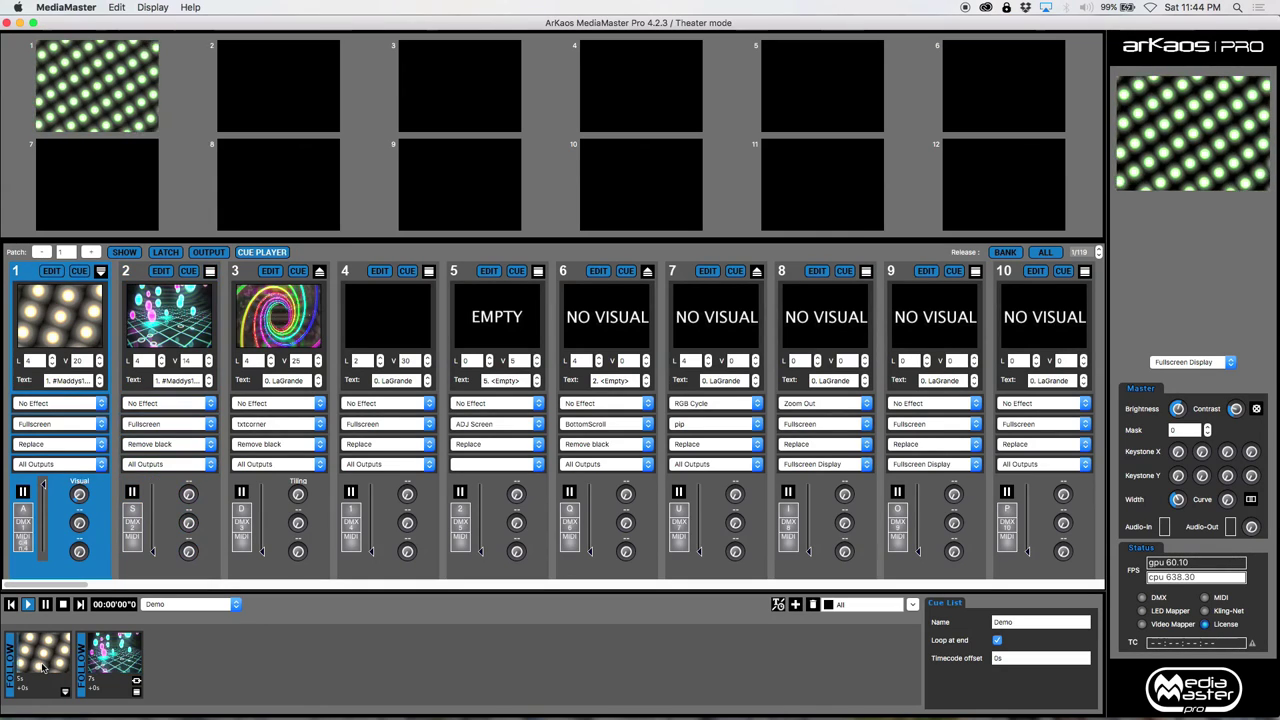
pyautogui.click(62, 604)
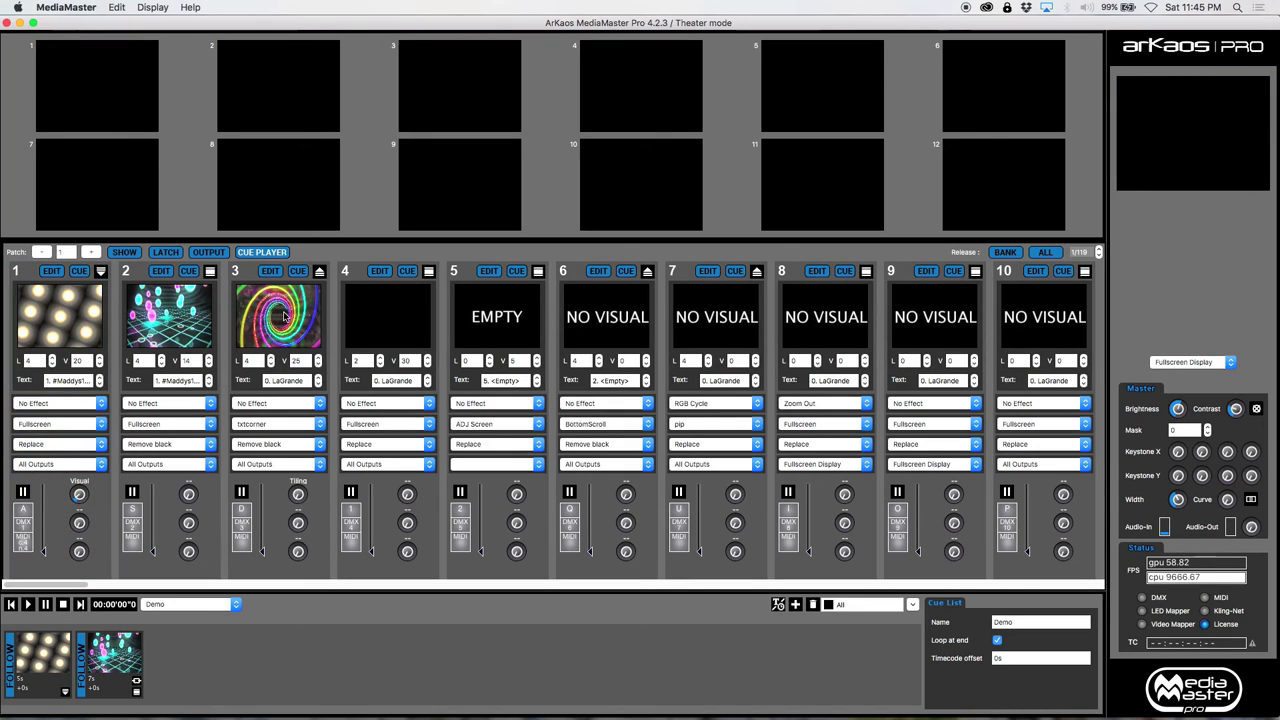
# Add layer 3's rainbow spiral as a third cue, preview it on the fader, and select it.
pyautogui.click(280, 316)
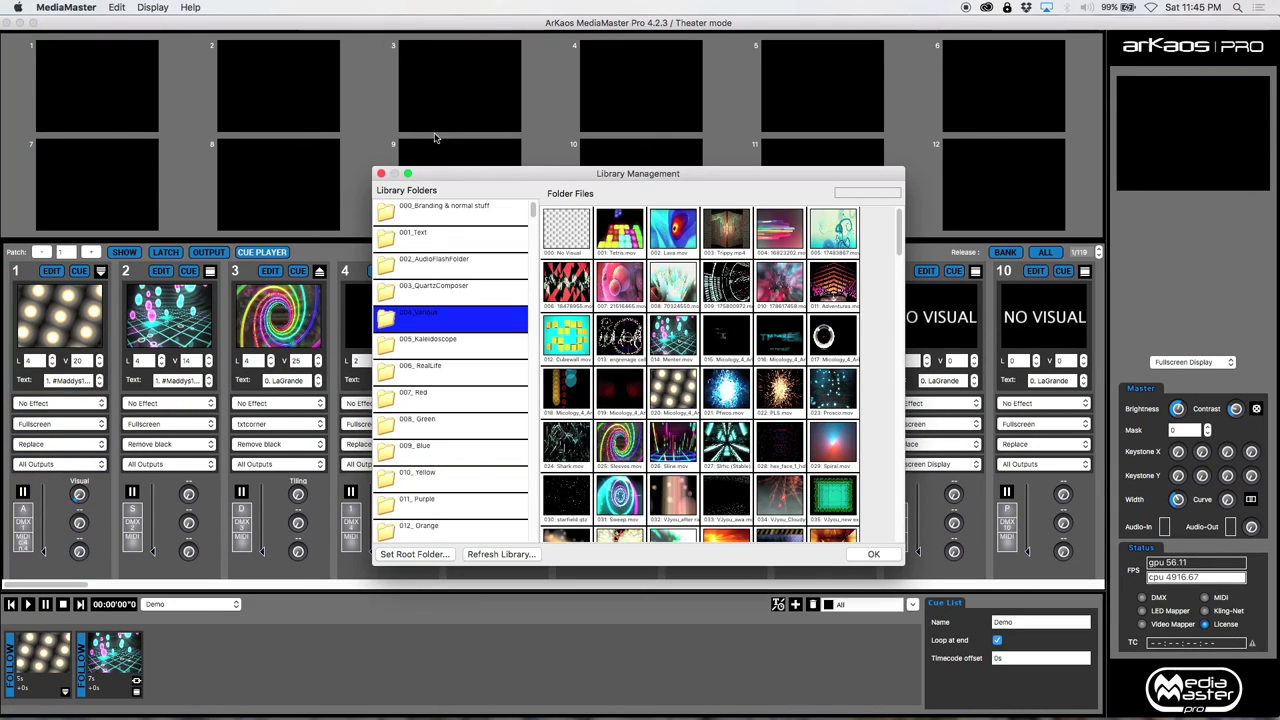
pyautogui.click(381, 174)
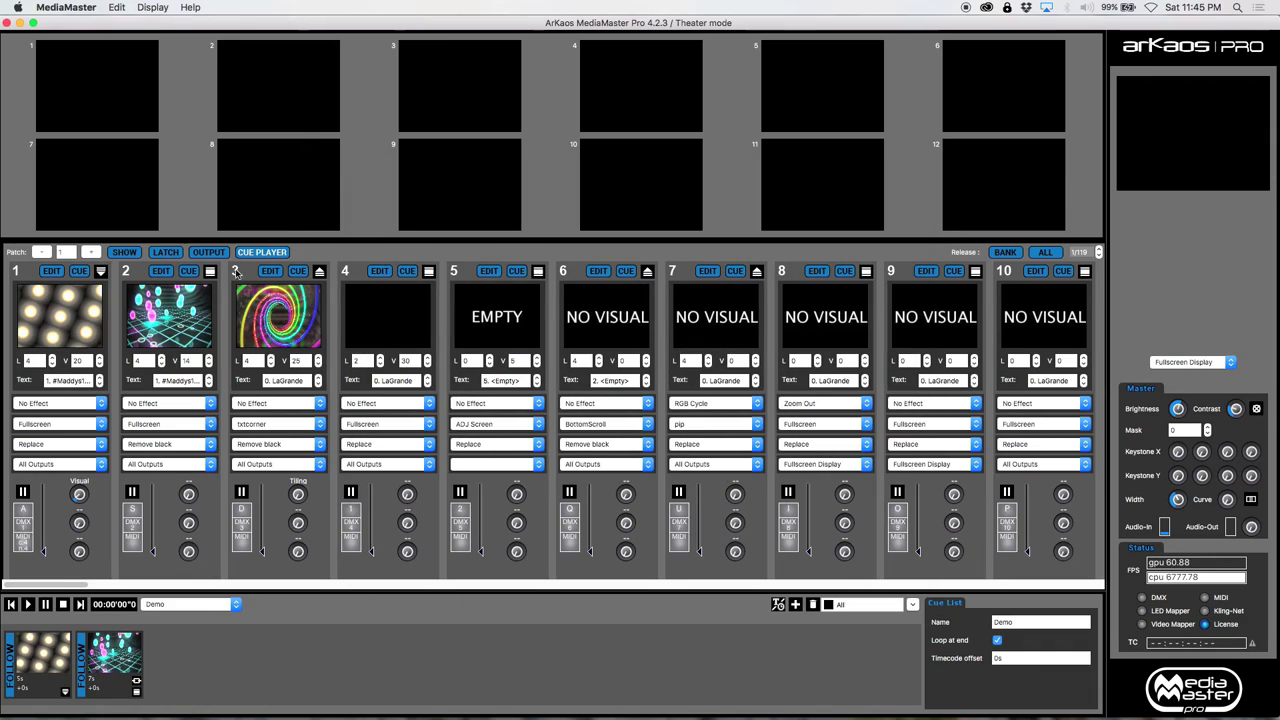
pyautogui.click(299, 273)
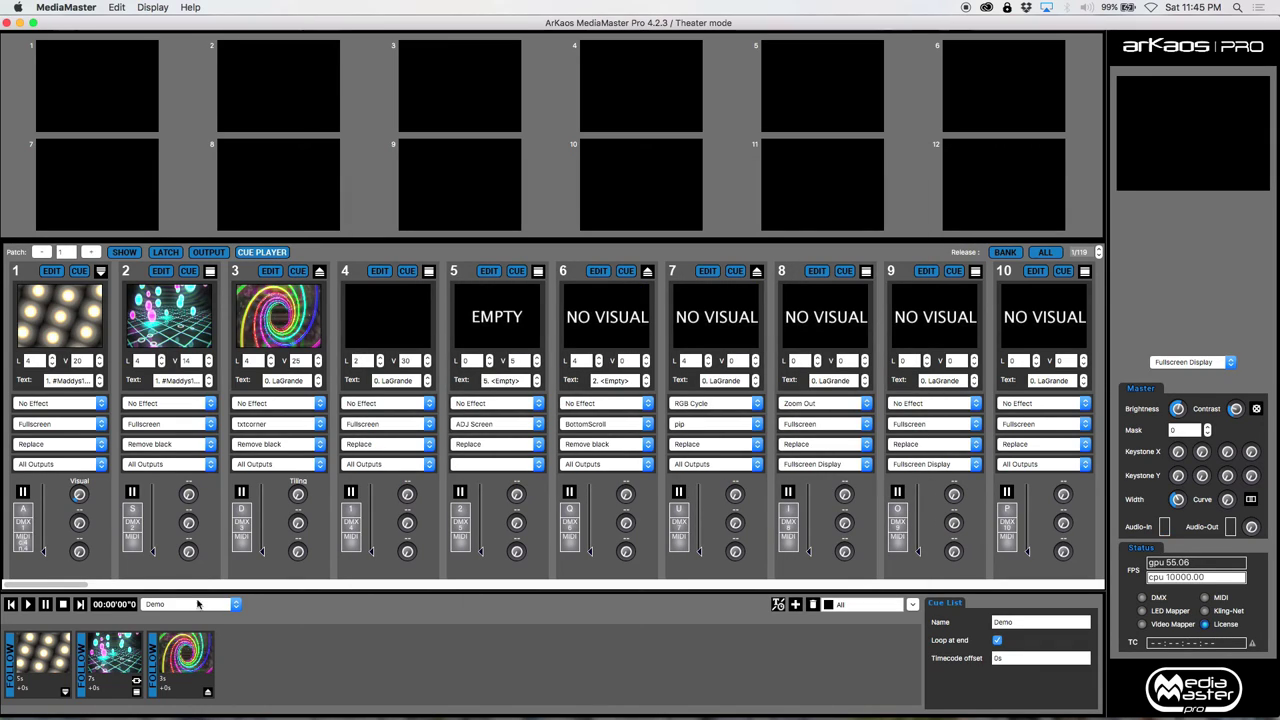
pyautogui.click(268, 428)
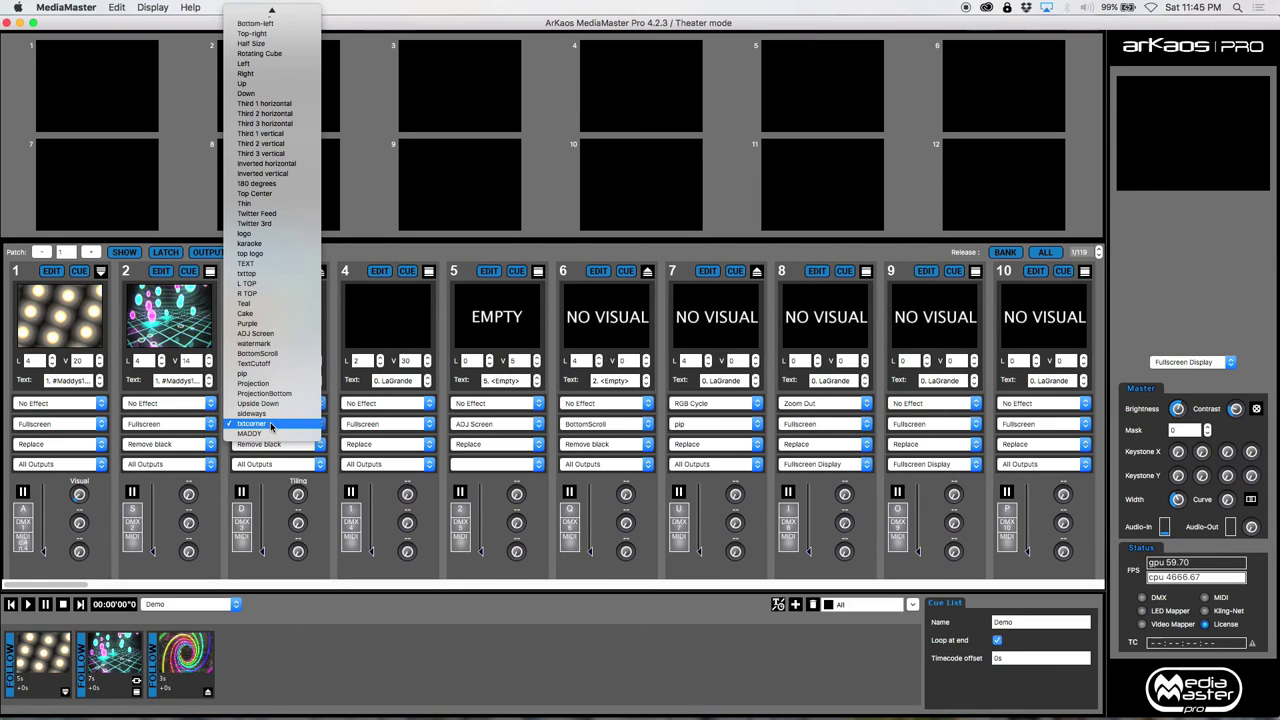
pyautogui.click(270, 424)
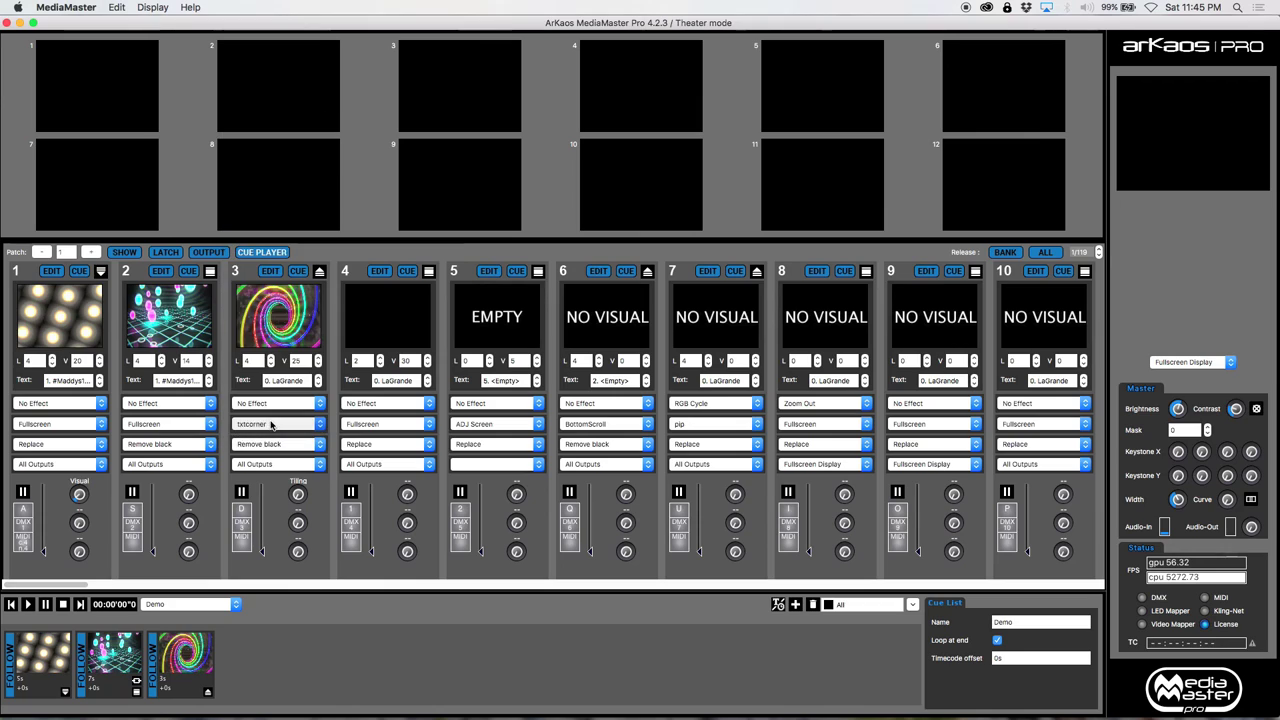
pyautogui.click(263, 485)
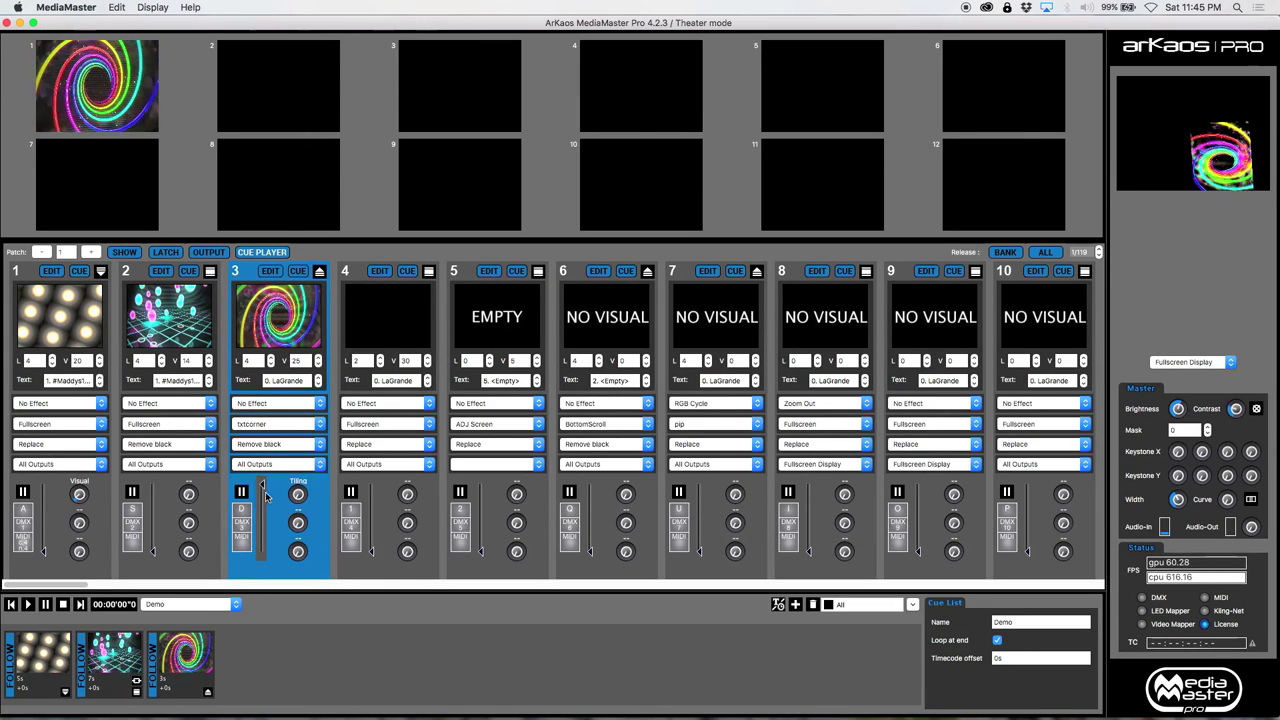
pyautogui.moveTo(263, 485); pyautogui.dragTo(255, 568)
pyautogui.click(190, 668)
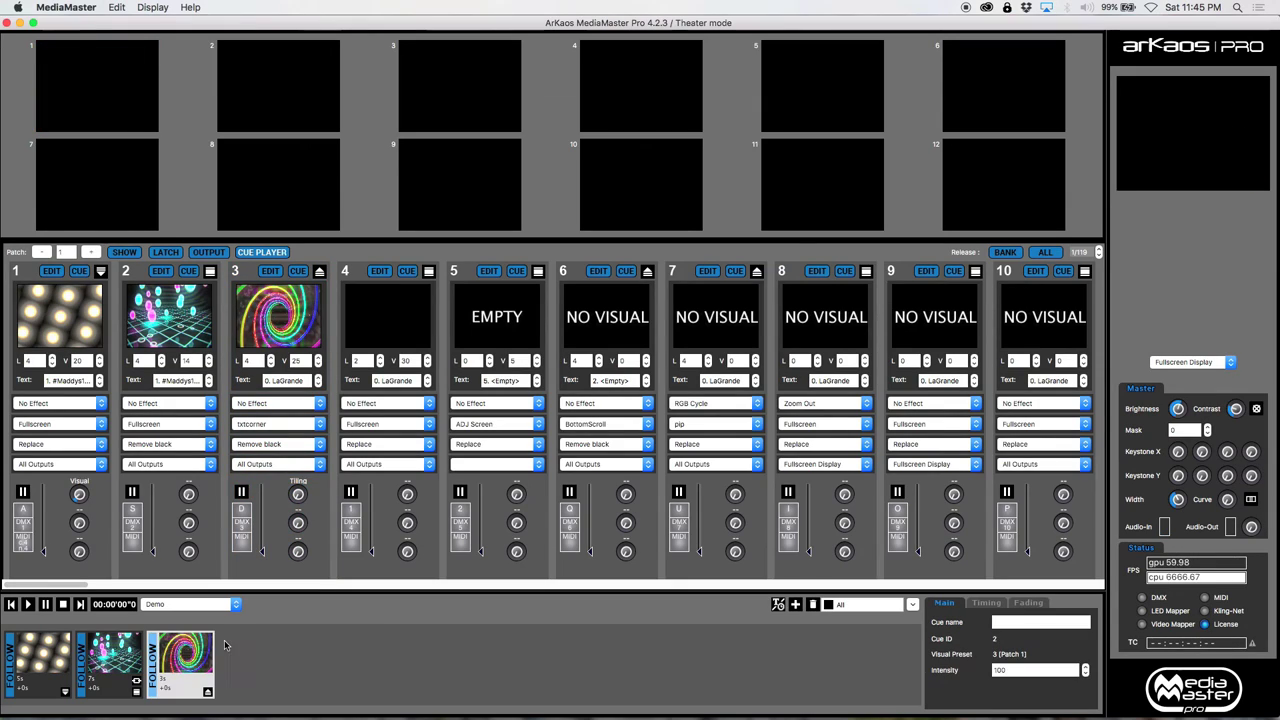
# Set the spiral cue's reference cue to 0 LED Bubbles and play all three Demo cues.
pyautogui.click(986, 604)
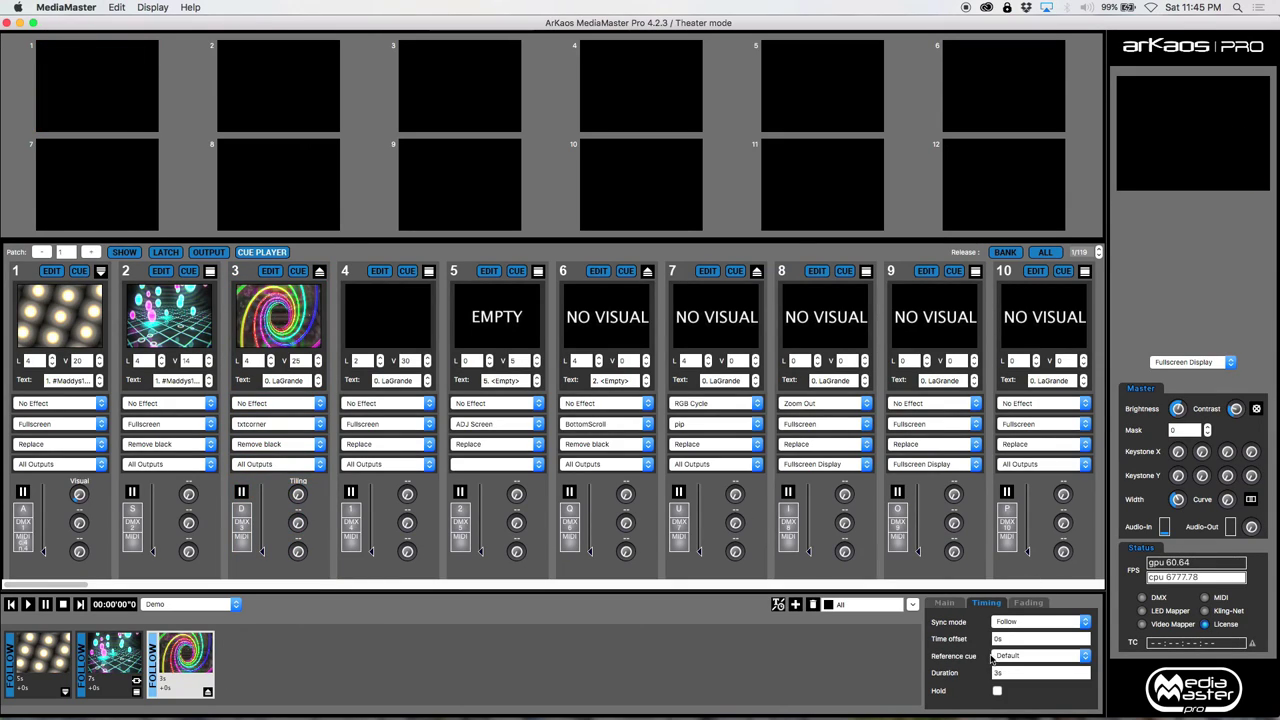
pyautogui.click(992, 657)
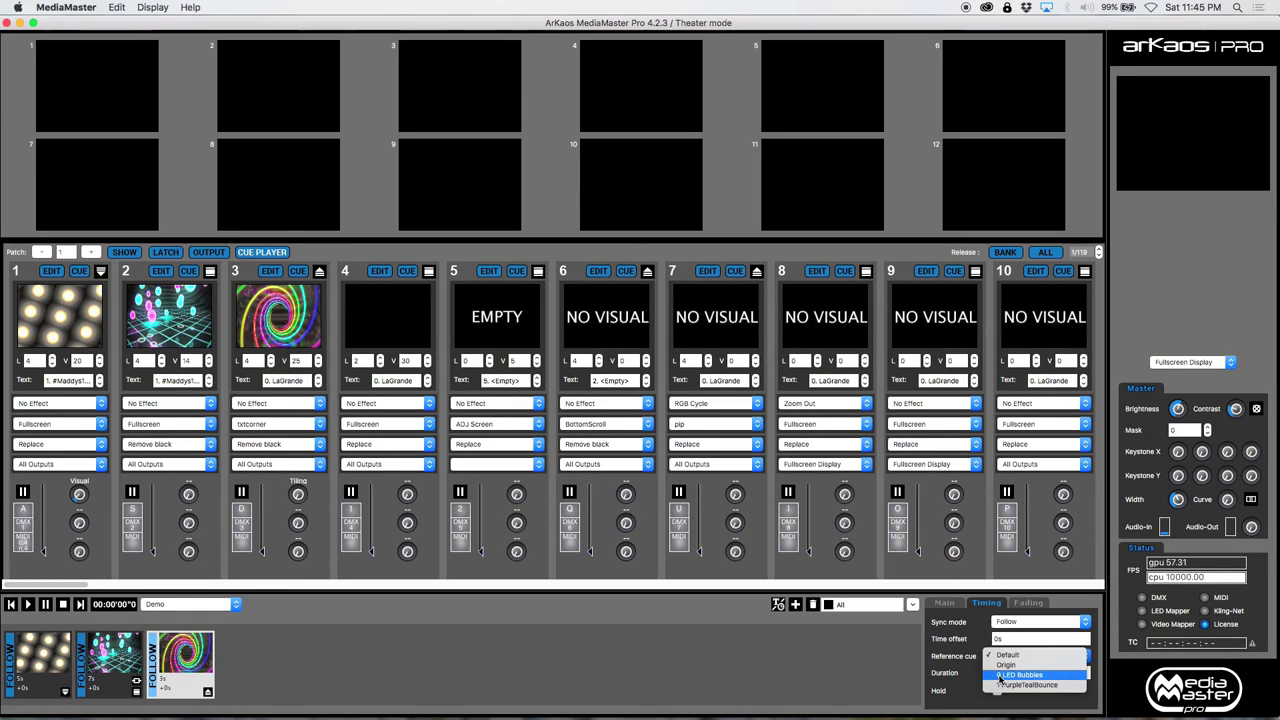
pyautogui.click(1003, 677)
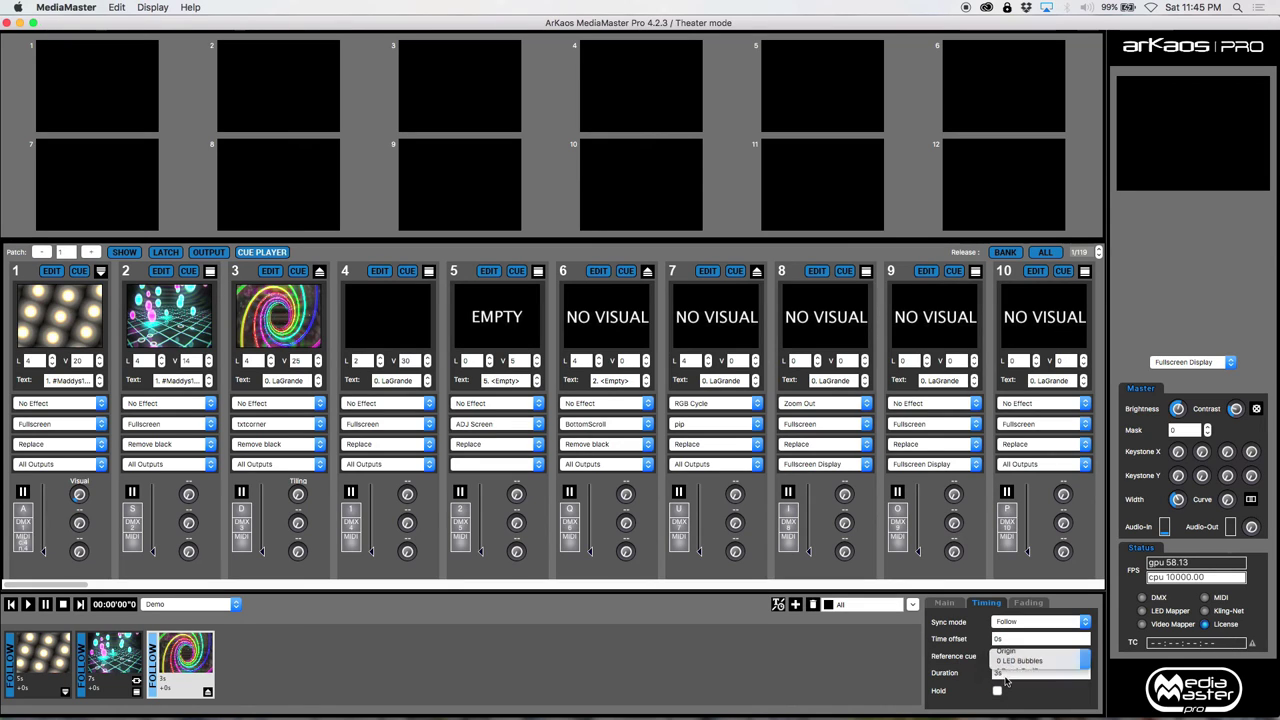
pyautogui.press('space')
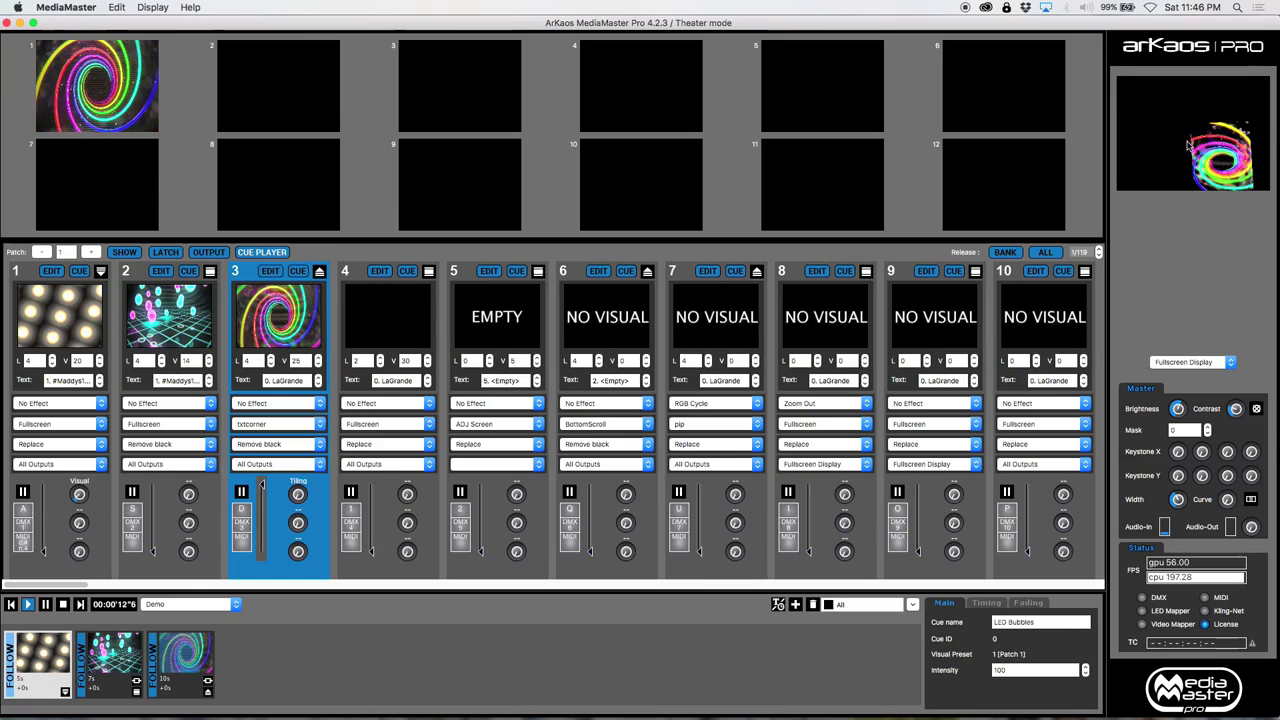
pyautogui.click(10, 604)
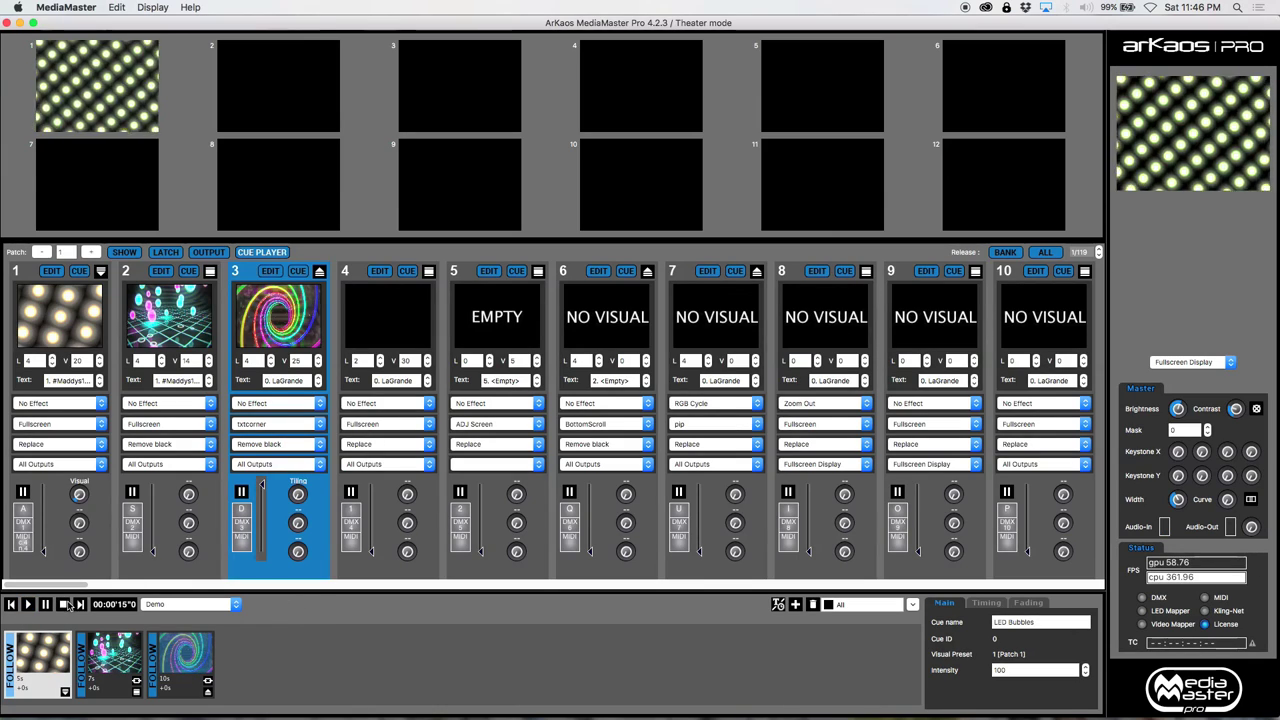
# Set the spiral cue to Delay sync referencing 1 PurpleTealBounce, then replay the list.
pyautogui.click(986, 603)
pyautogui.click(1005, 625)
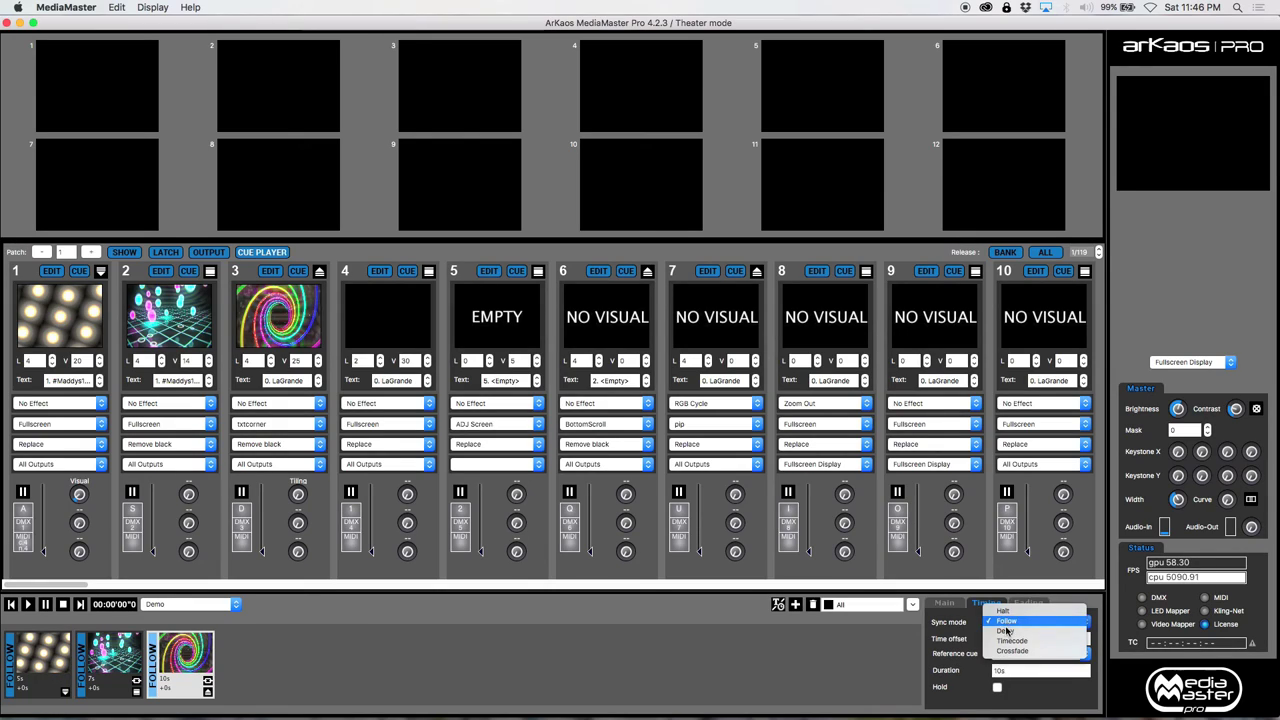
pyautogui.click(1011, 653)
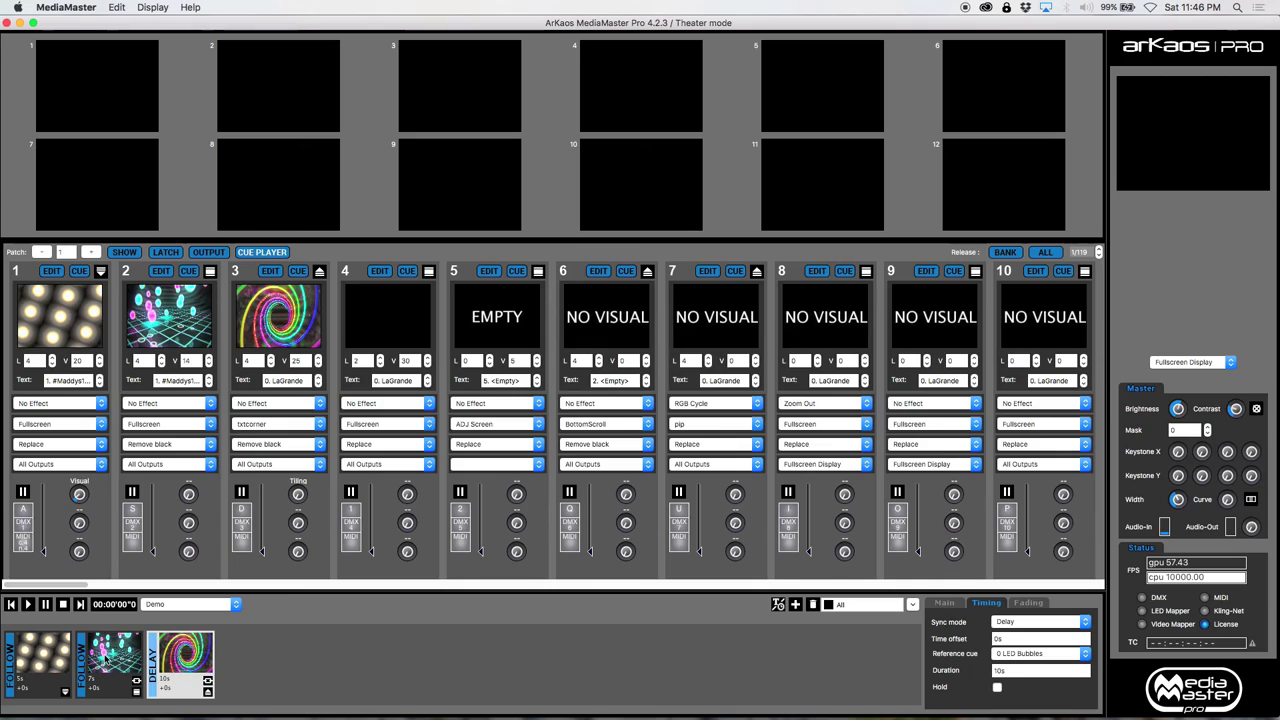
pyautogui.click(104, 656)
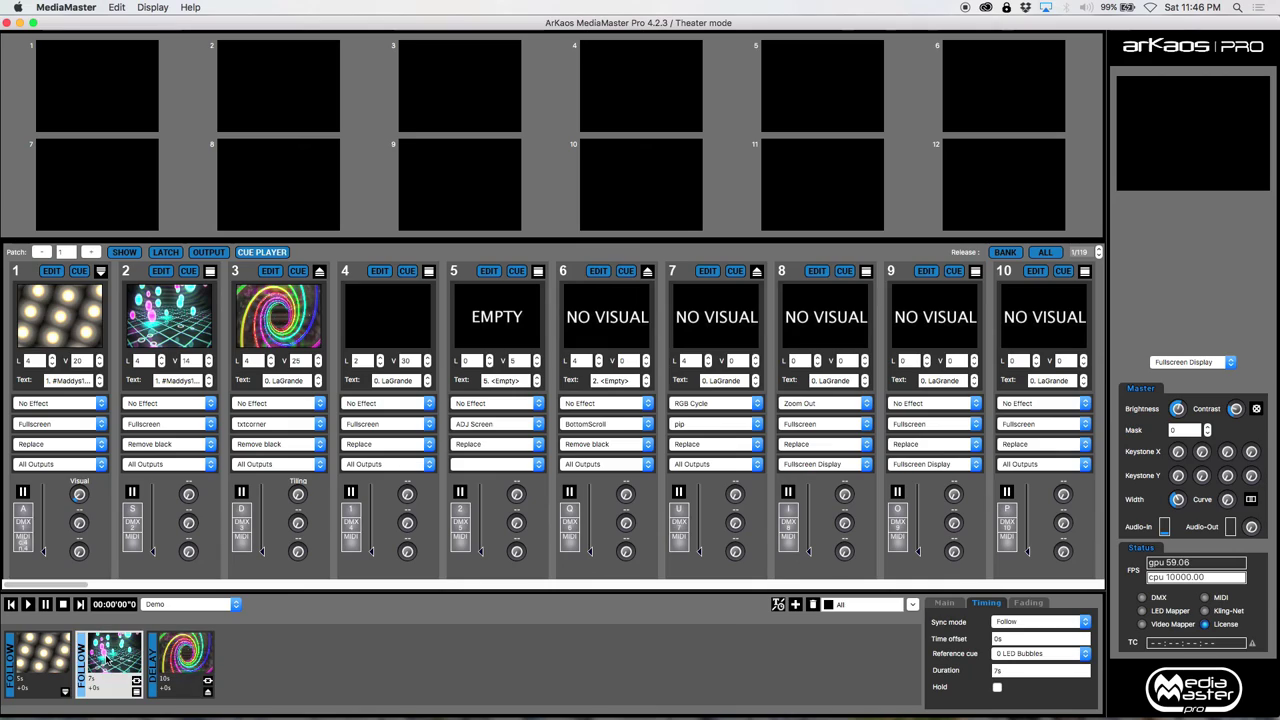
pyautogui.click(172, 675)
pyautogui.click(1025, 652)
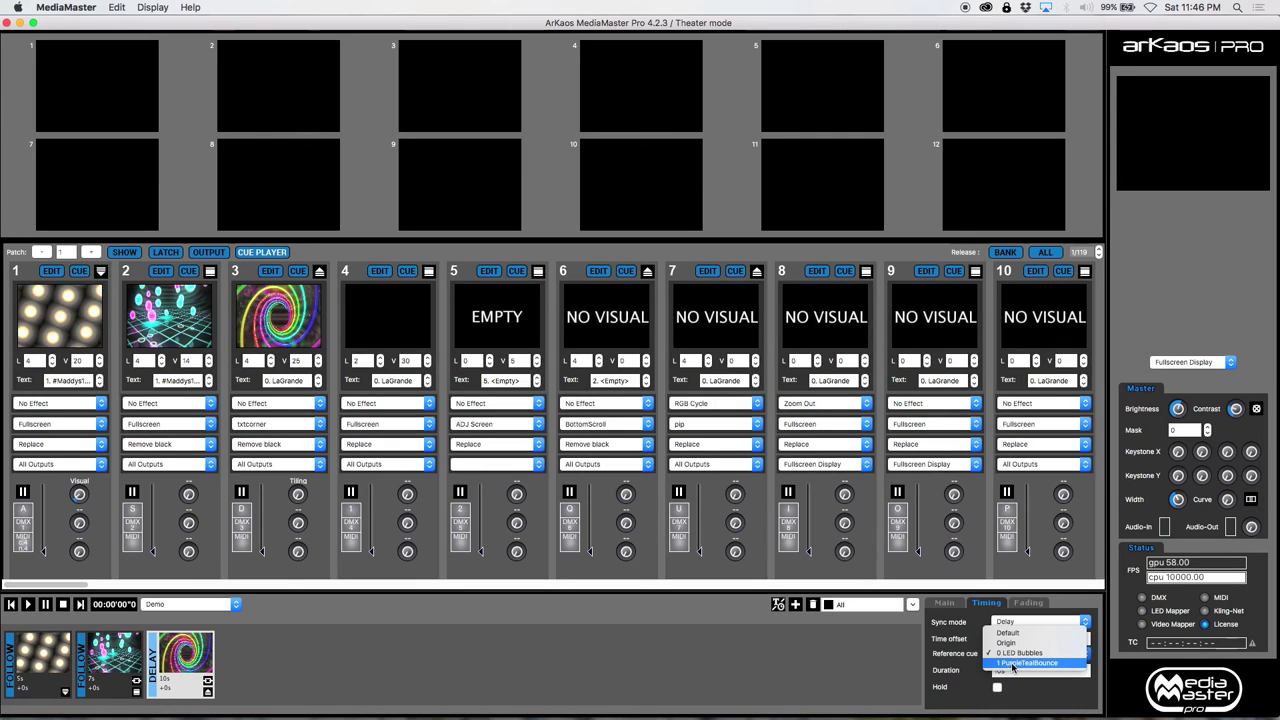
pyautogui.click(1013, 665)
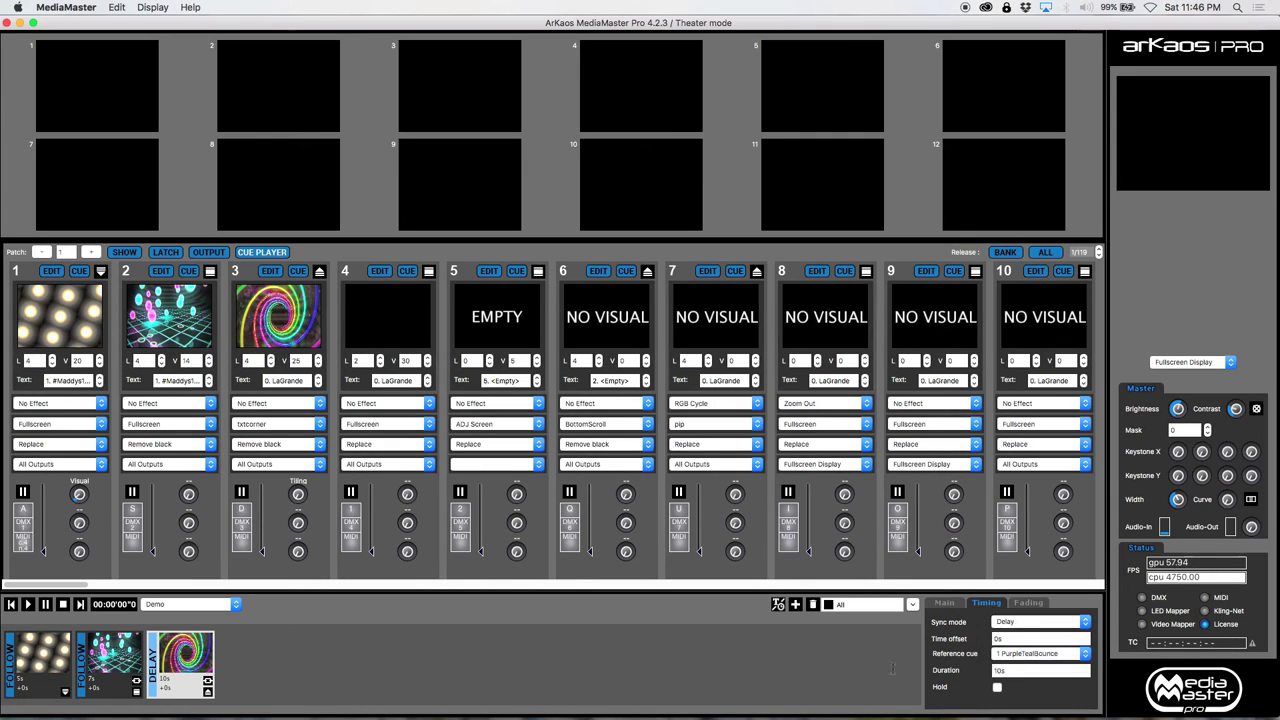
pyautogui.click(28, 604)
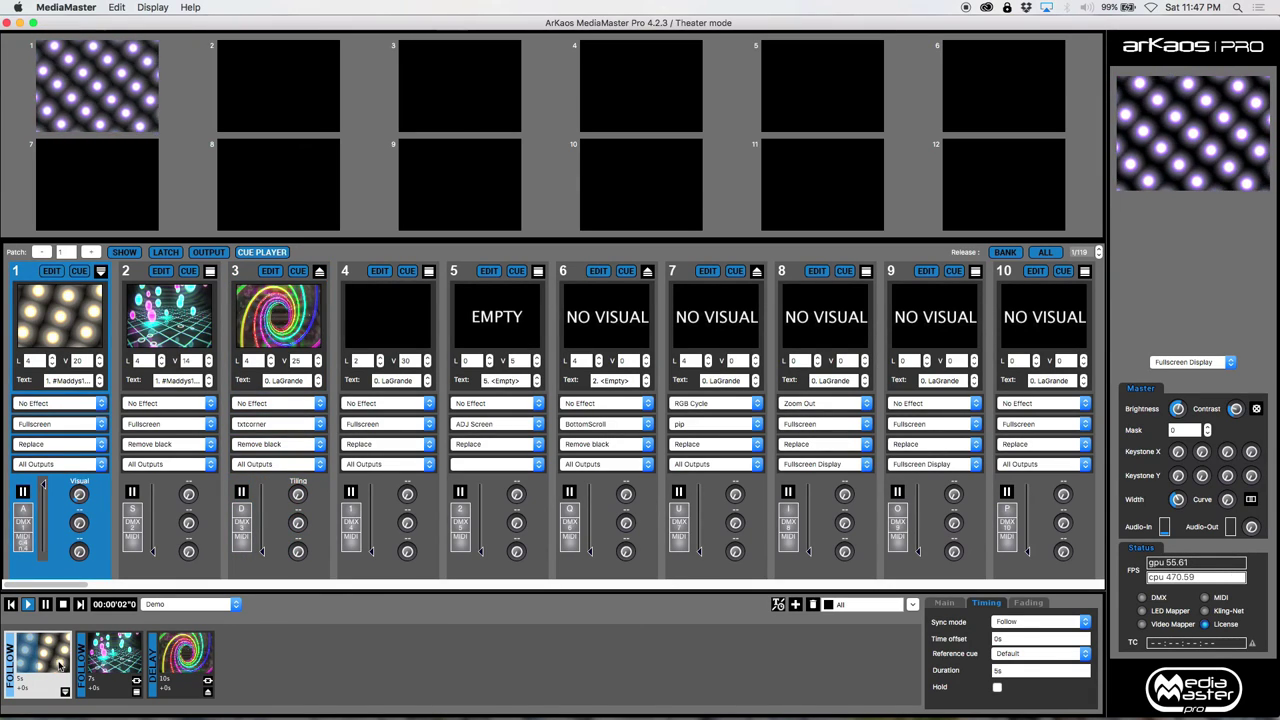
pyautogui.click(63, 605)
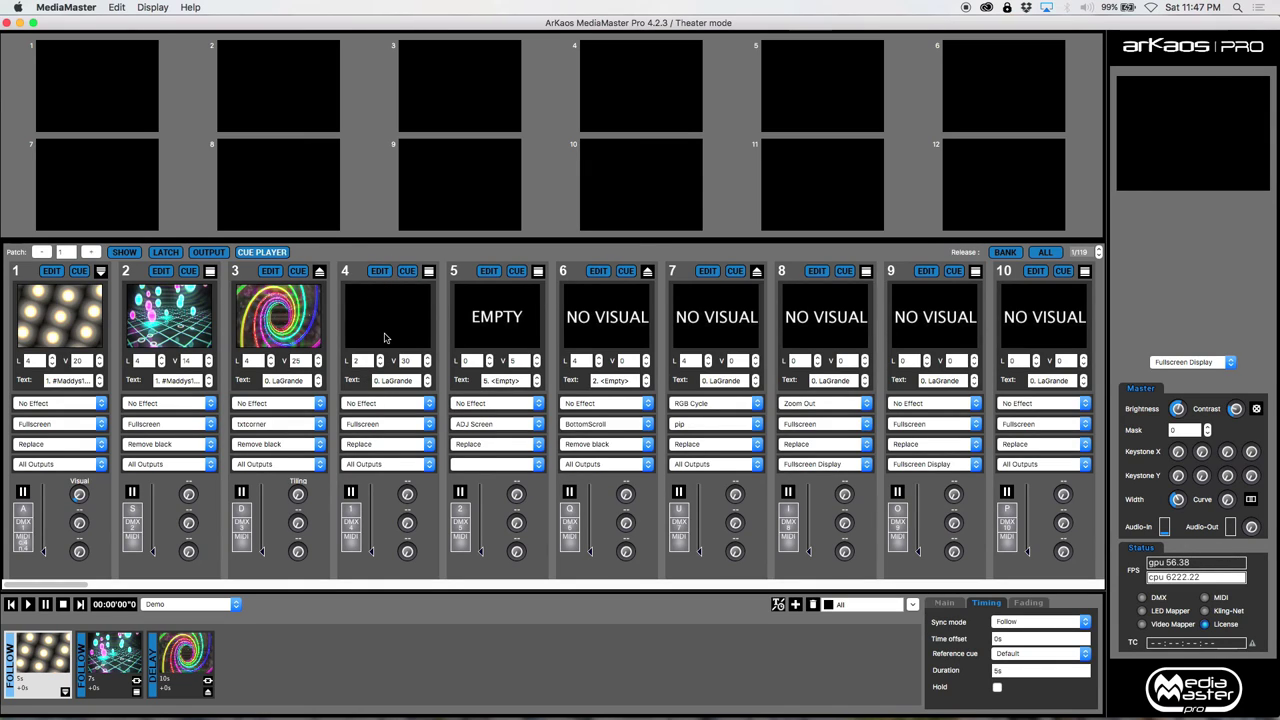
pyautogui.click(386, 338)
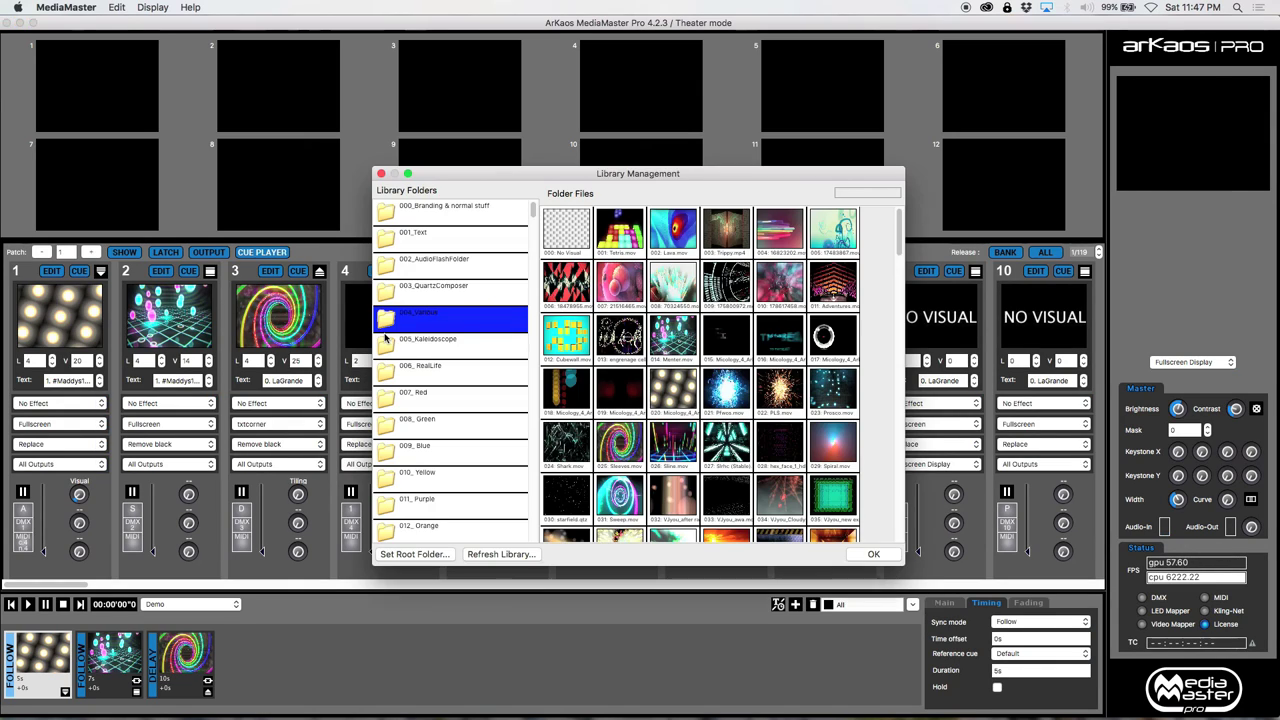
# Load the Editonme text visual onto layer 4 and step layer 3's text entry.
pyautogui.click(479, 237)
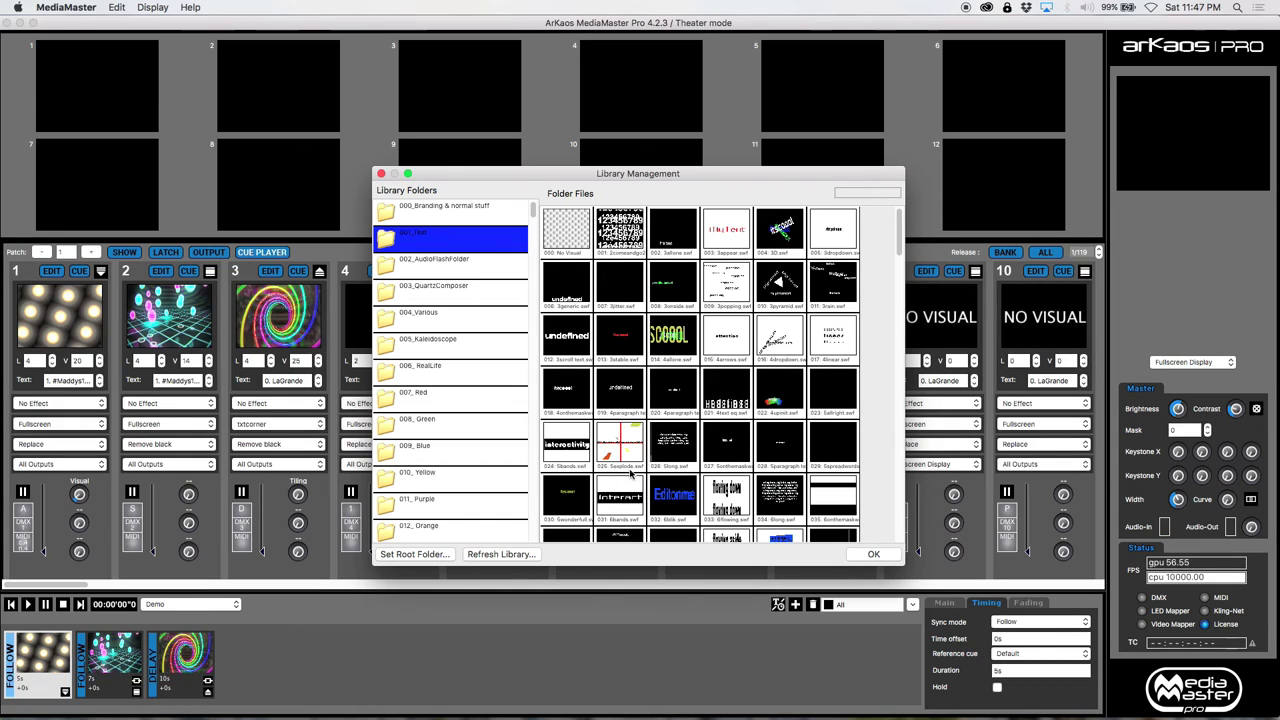
pyautogui.doubleClick(660, 495)
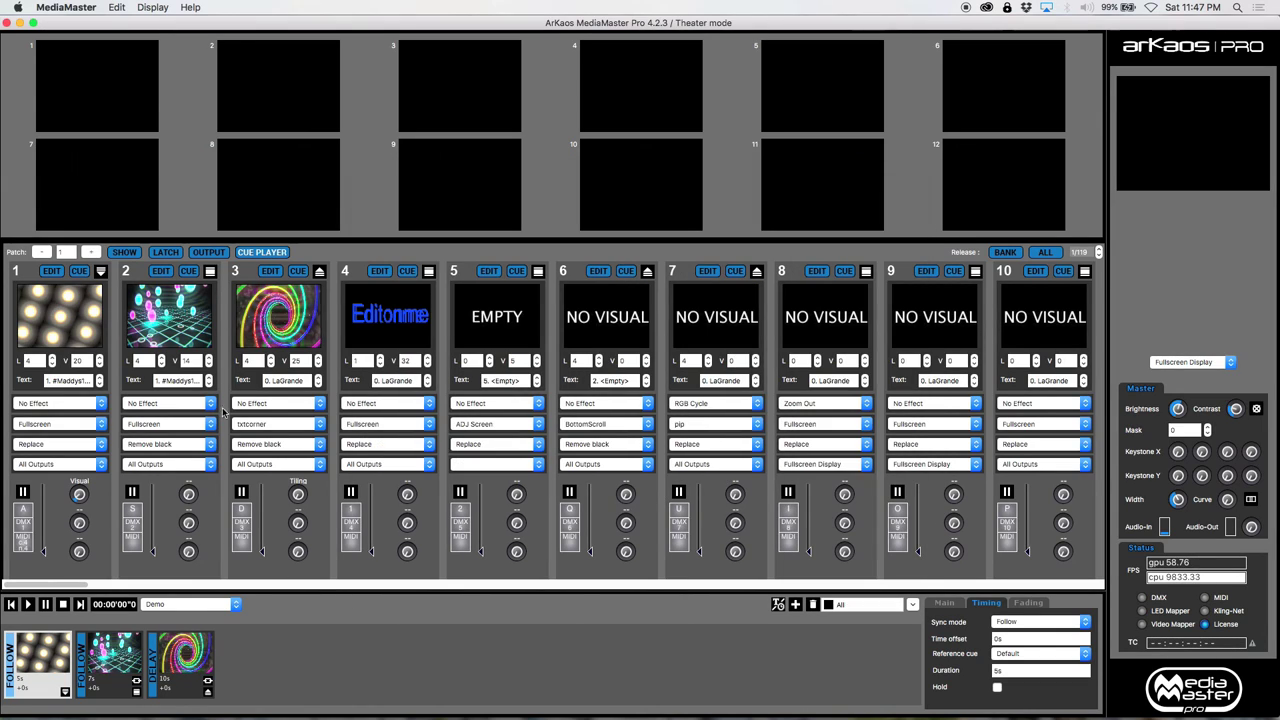
pyautogui.click(318, 378)
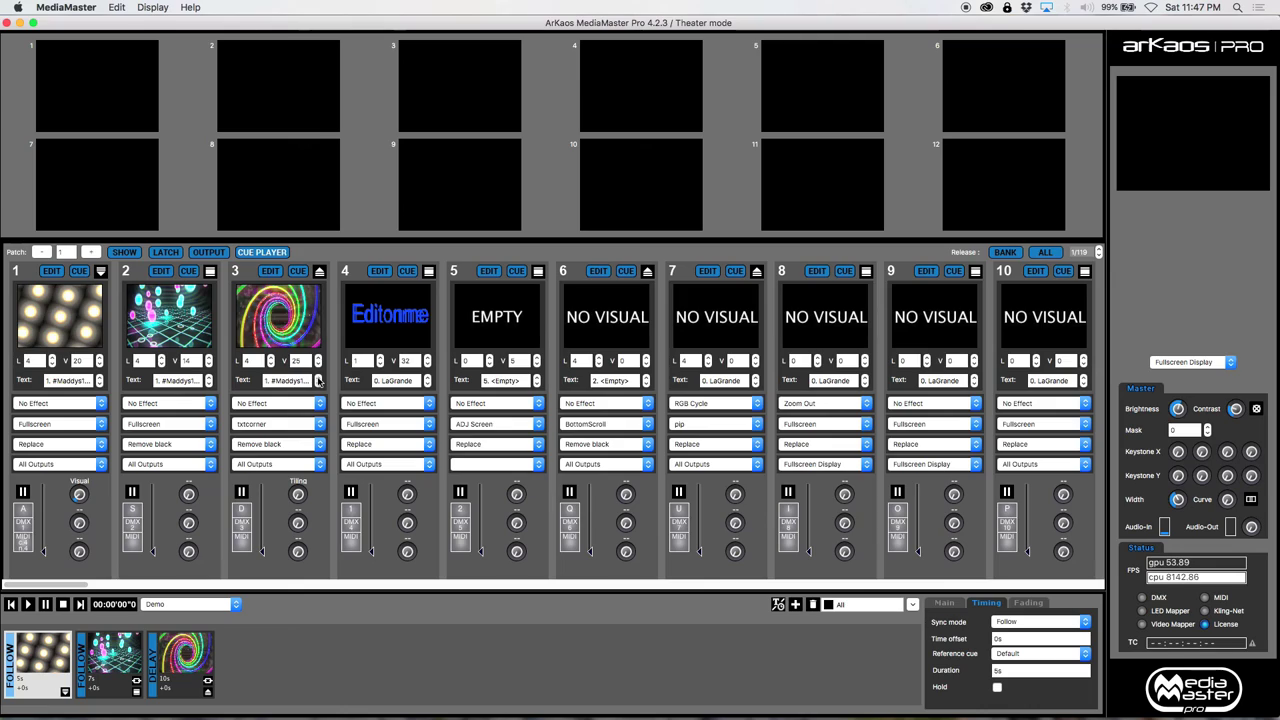
pyautogui.click(318, 378)
pyautogui.click(318, 378)
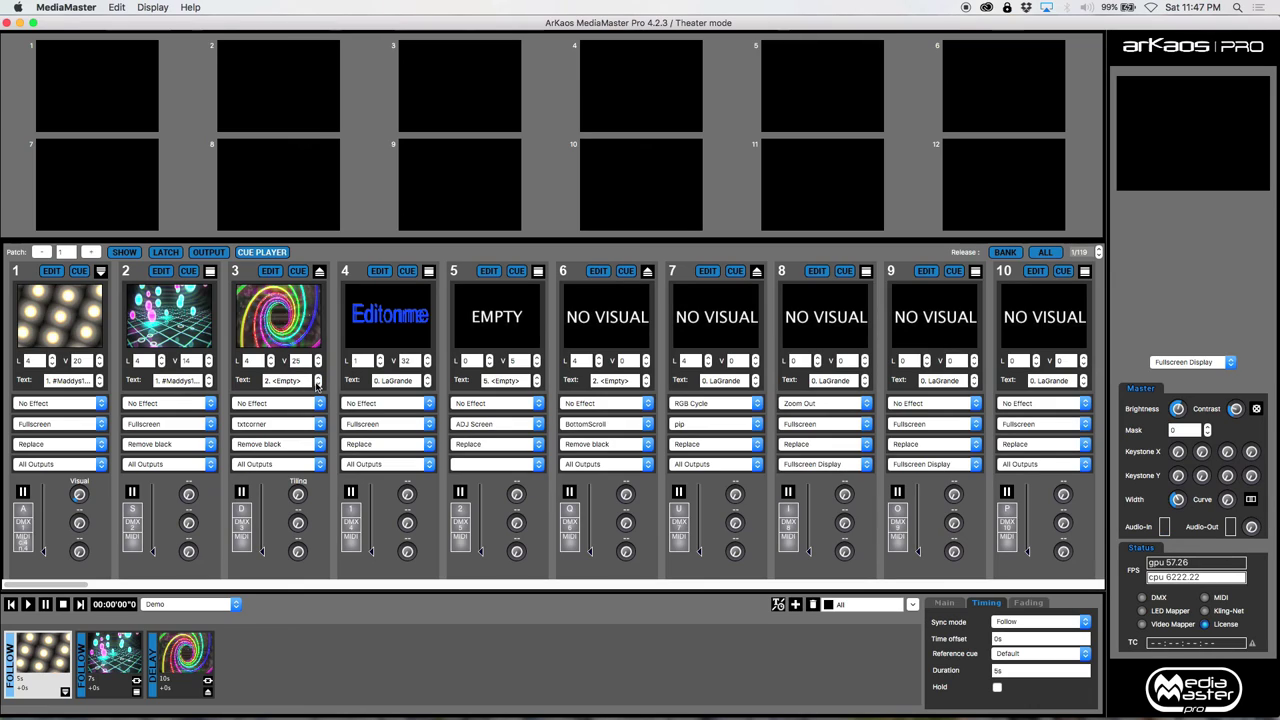
# Change Text Library entry 001 to 'TEST' and save the library.
pyautogui.press('super+t')
pyautogui.press('Tab')
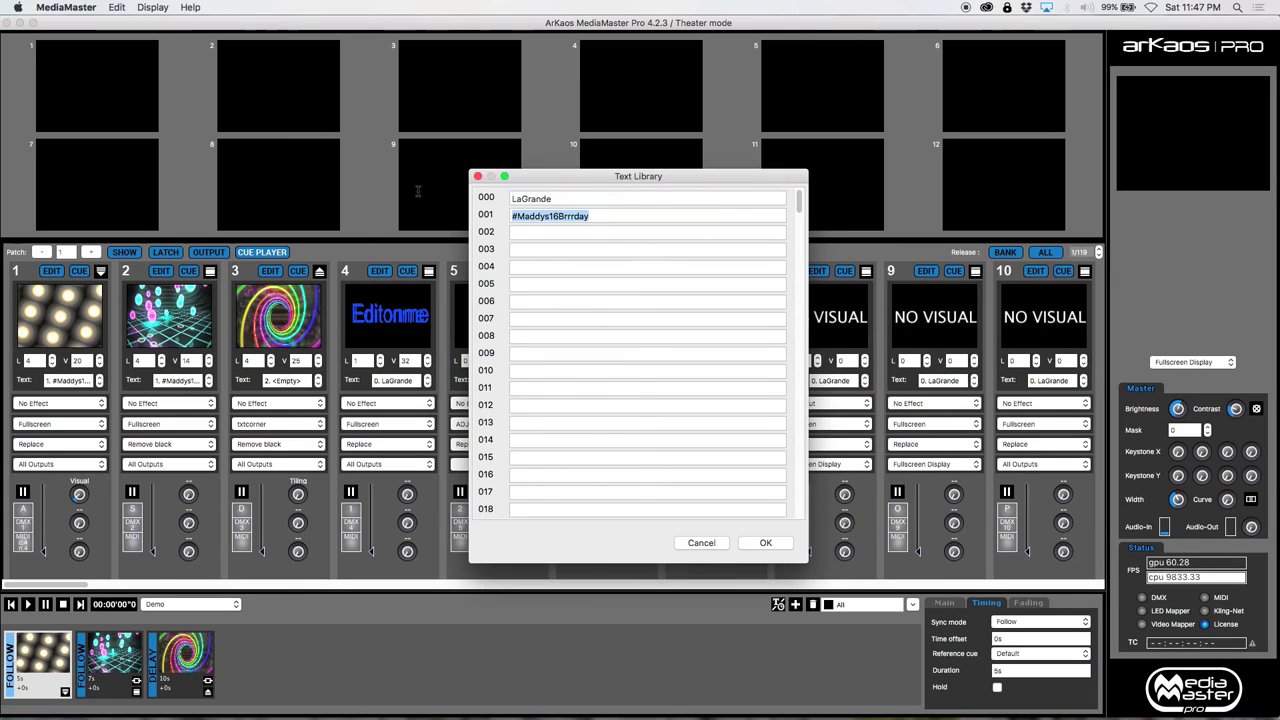
pyautogui.press('BackSpace')
pyautogui.write('TEST')
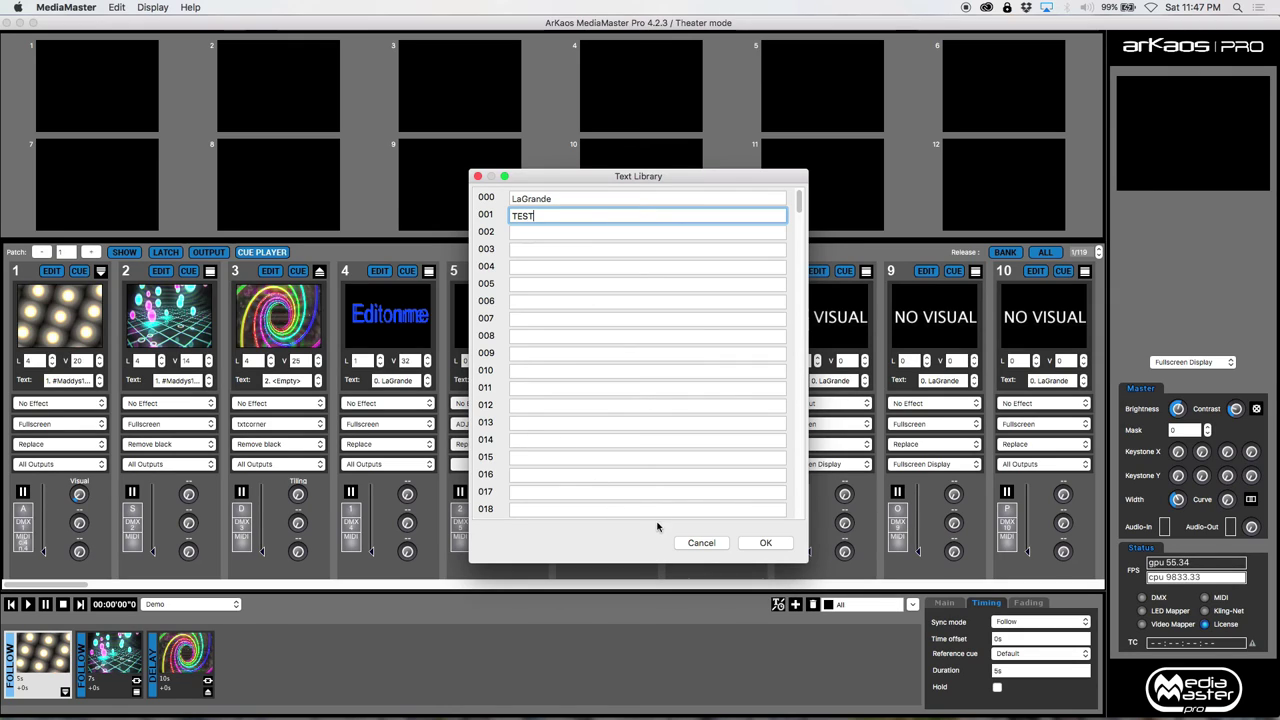
pyautogui.click(765, 542)
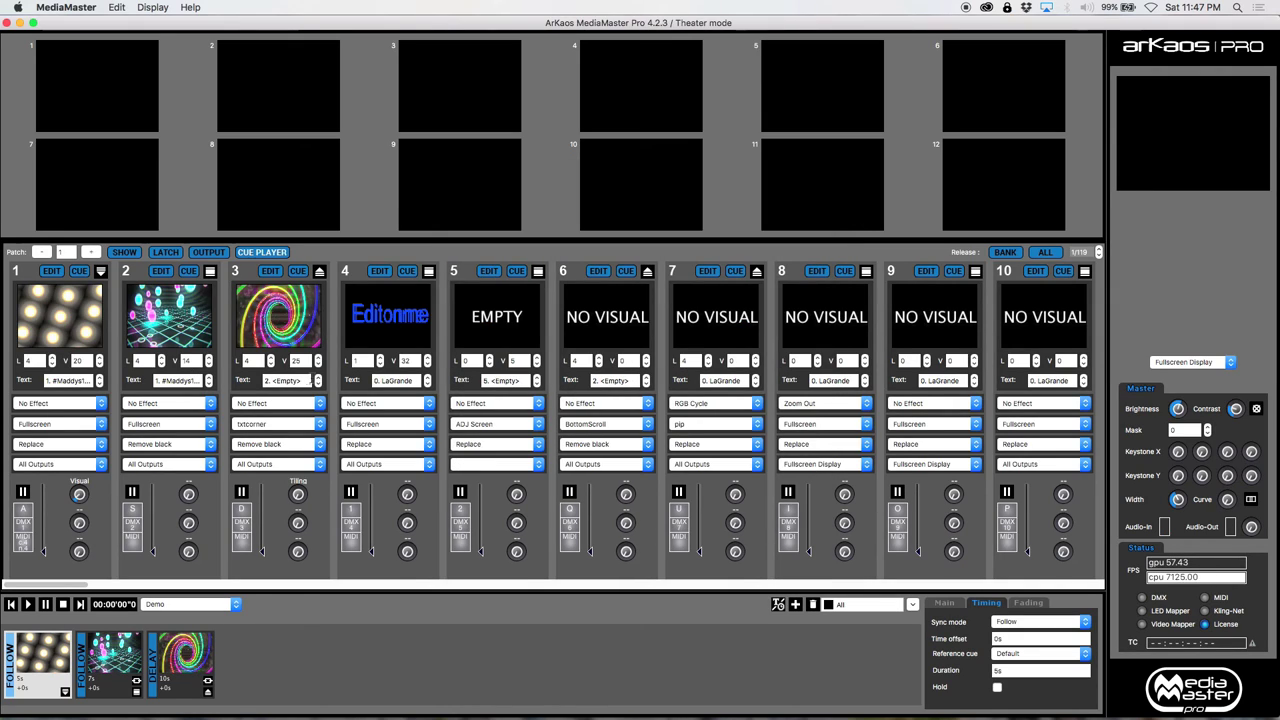
# Set both layers 3 and 4 to display the TEST text entry.
pyautogui.doubleClick(318, 384)
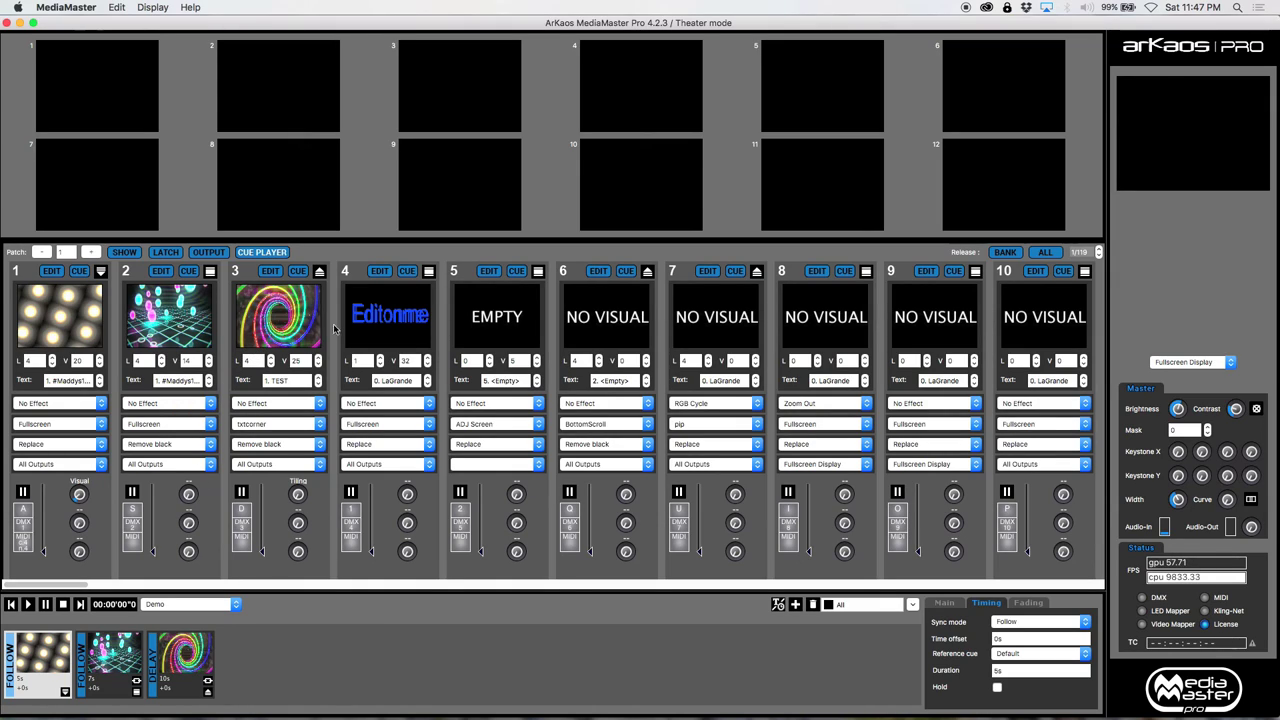
pyautogui.click(428, 385)
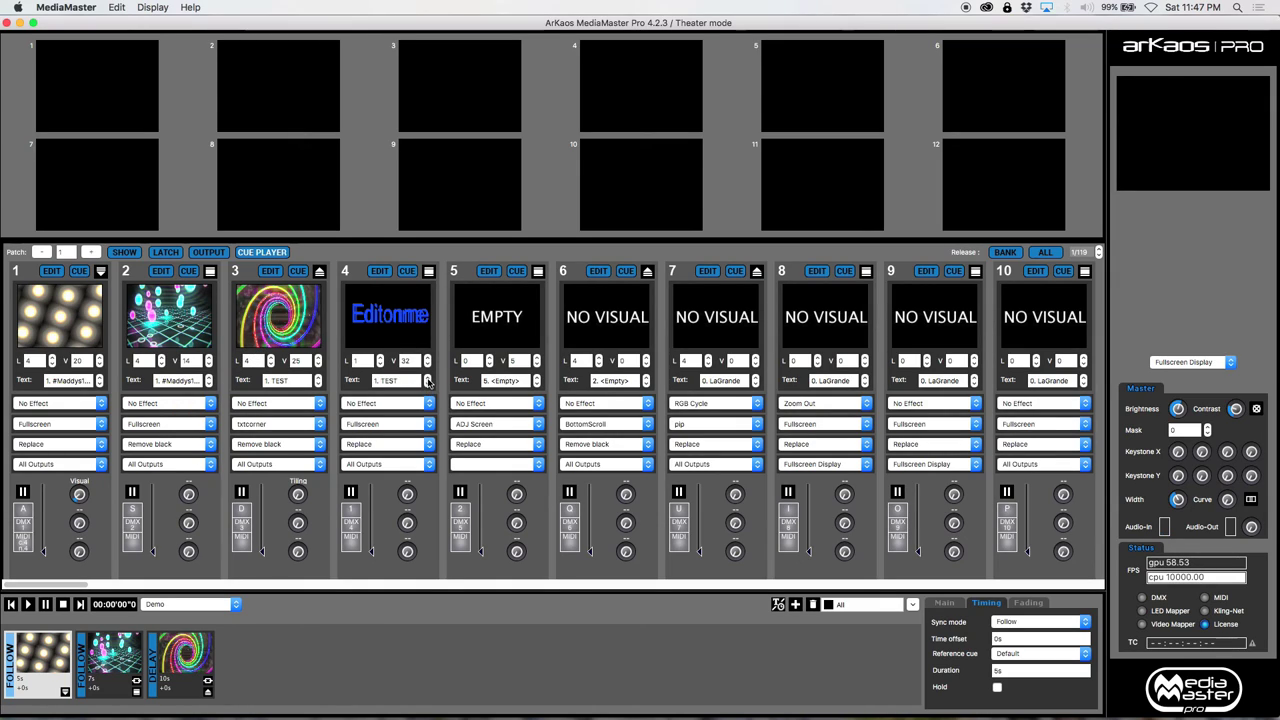
pyautogui.doubleClick(408, 337)
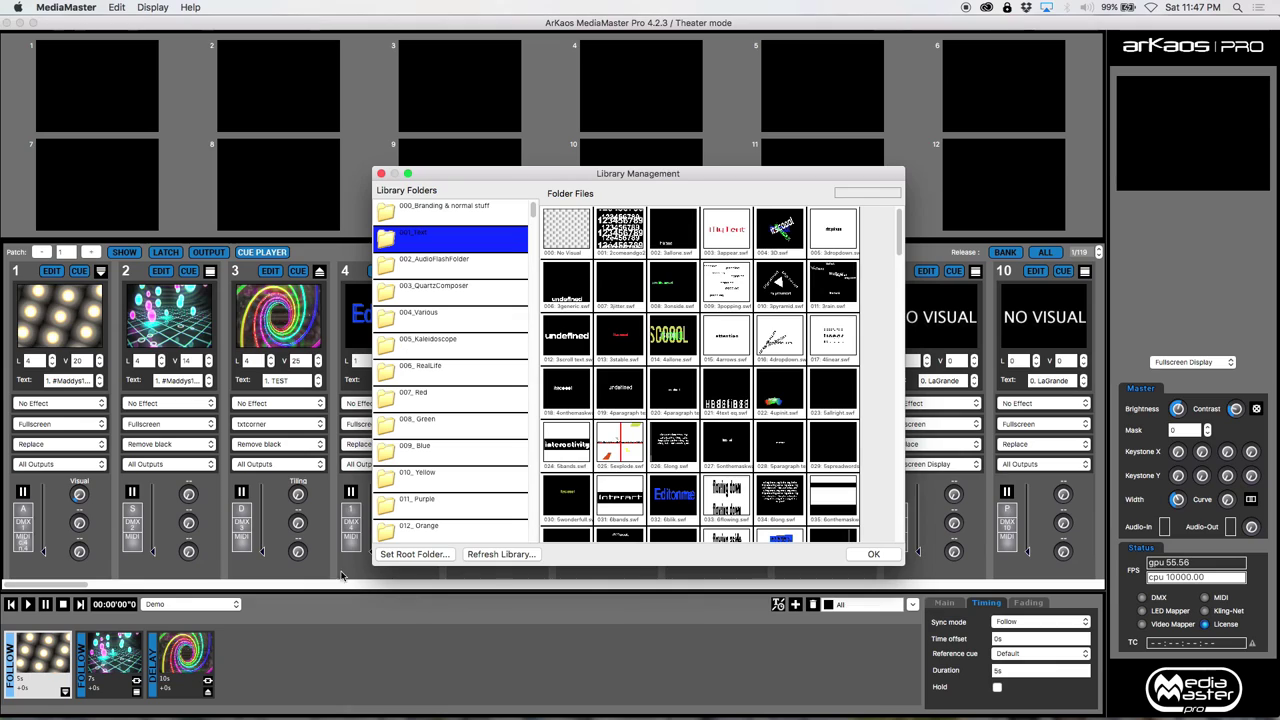
pyautogui.click(381, 174)
pyautogui.click(238, 660)
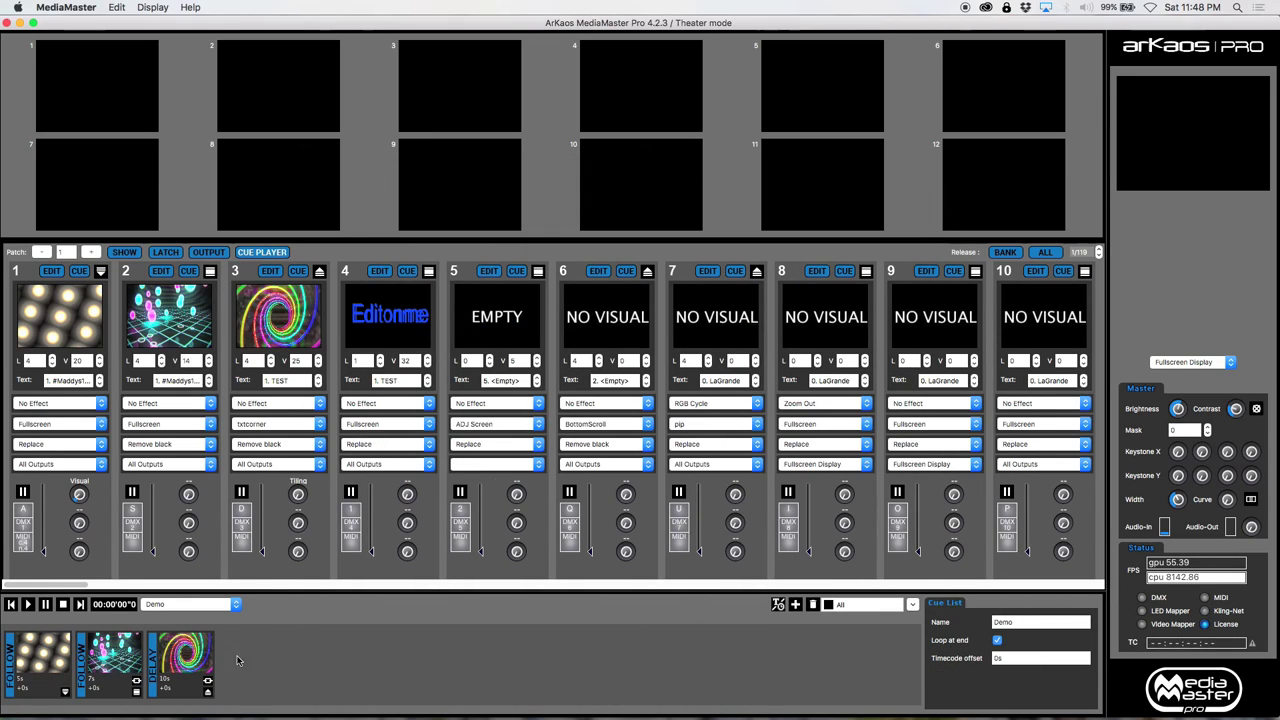
# Add layer 4's Editonme visual as a fourth Demo cue and set its sync mode to Delay.
pyautogui.click(407, 271)
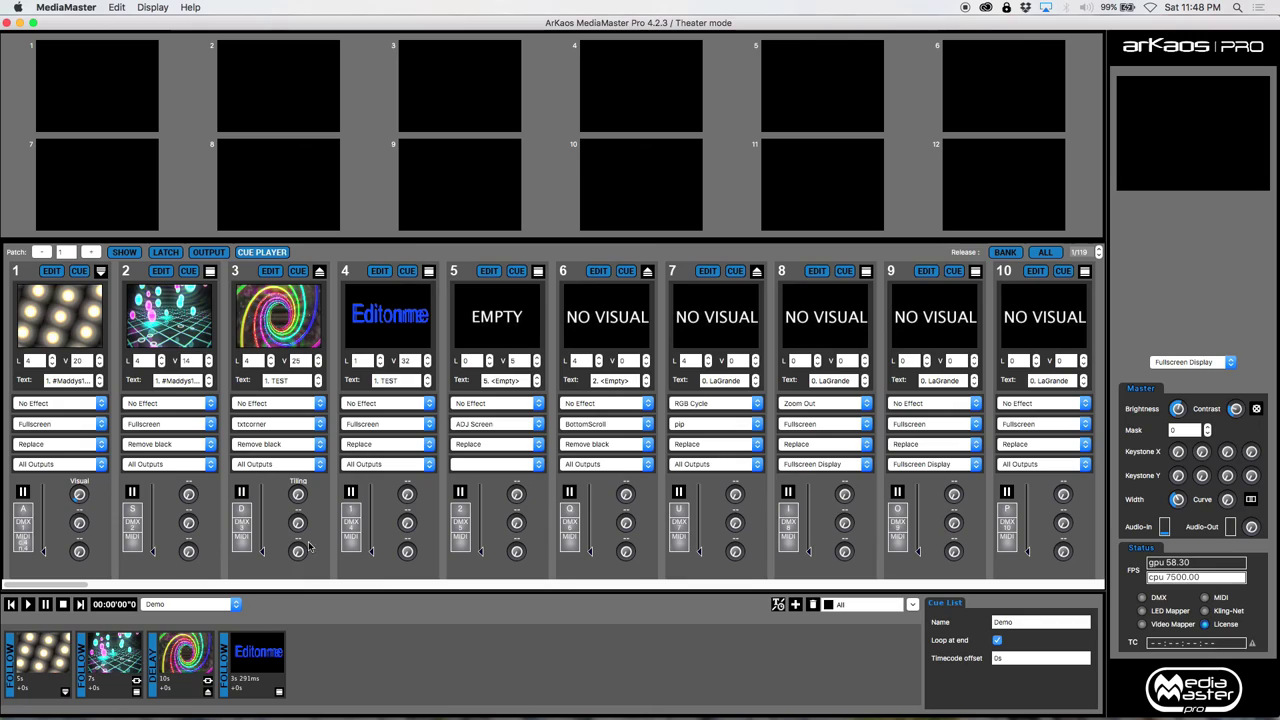
pyautogui.click(257, 650)
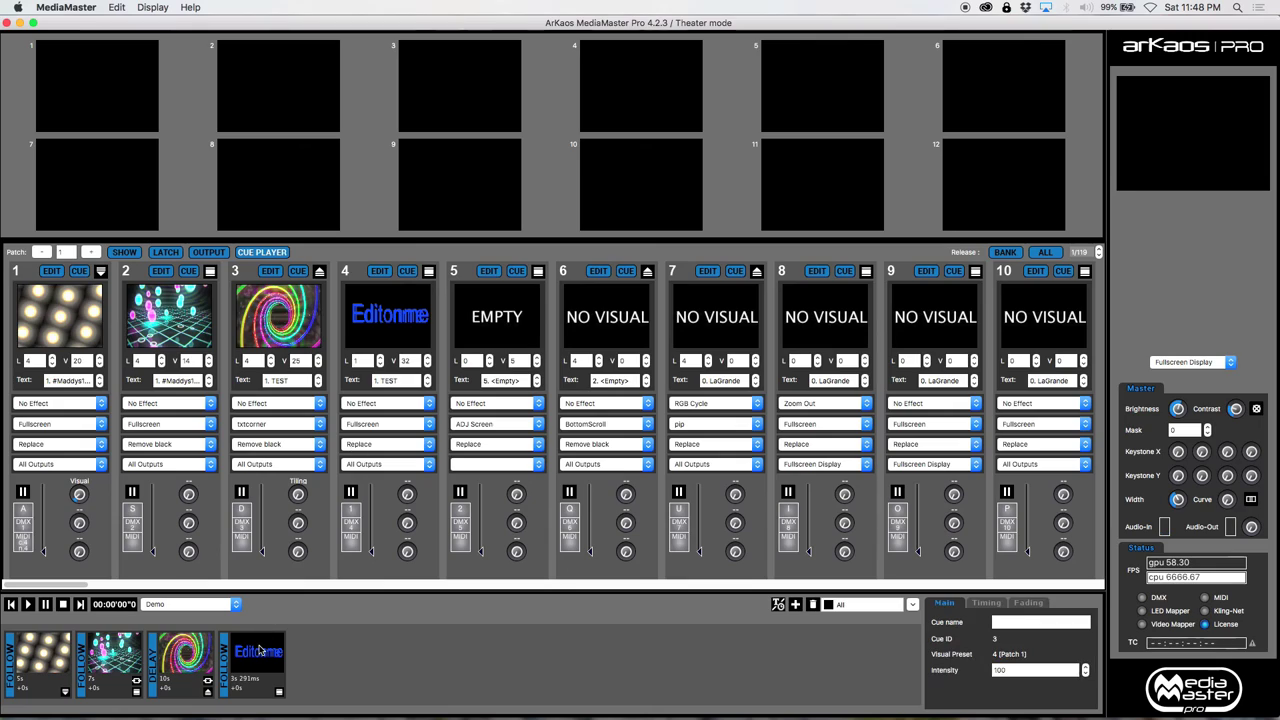
pyautogui.click(1026, 603)
pyautogui.click(984, 603)
pyautogui.click(1004, 621)
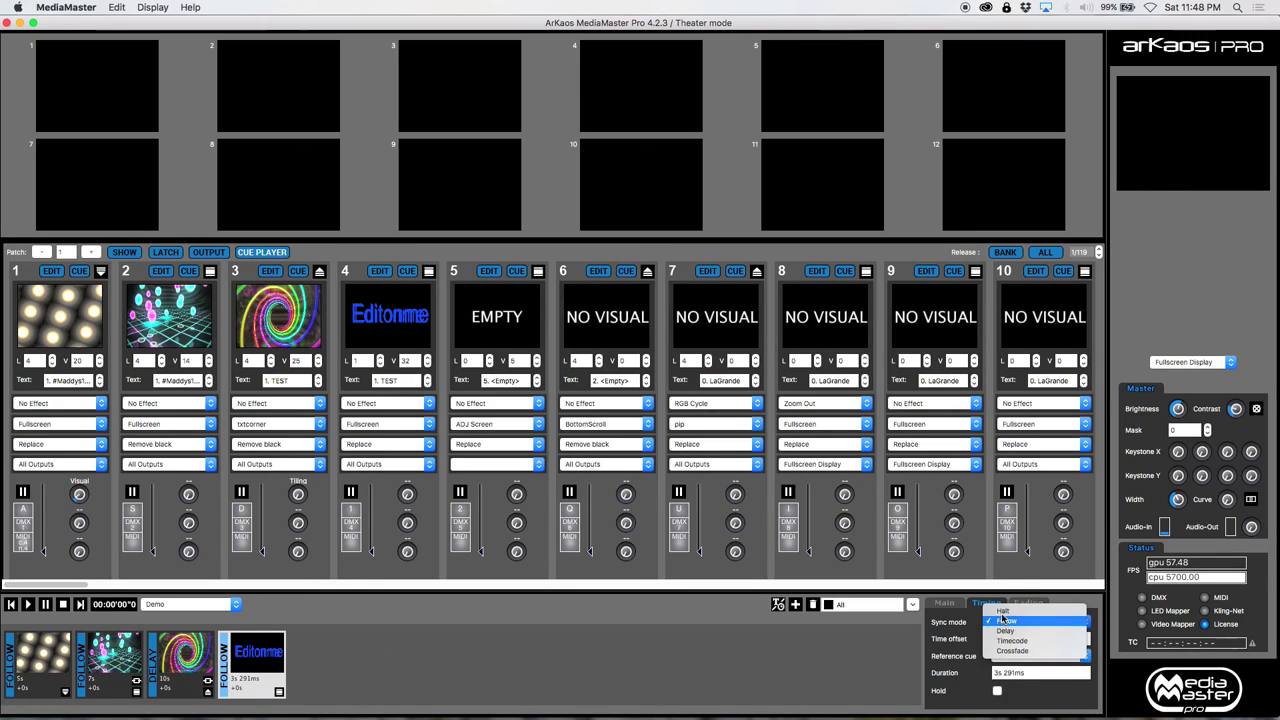
pyautogui.click(1007, 632)
pyautogui.click(1010, 654)
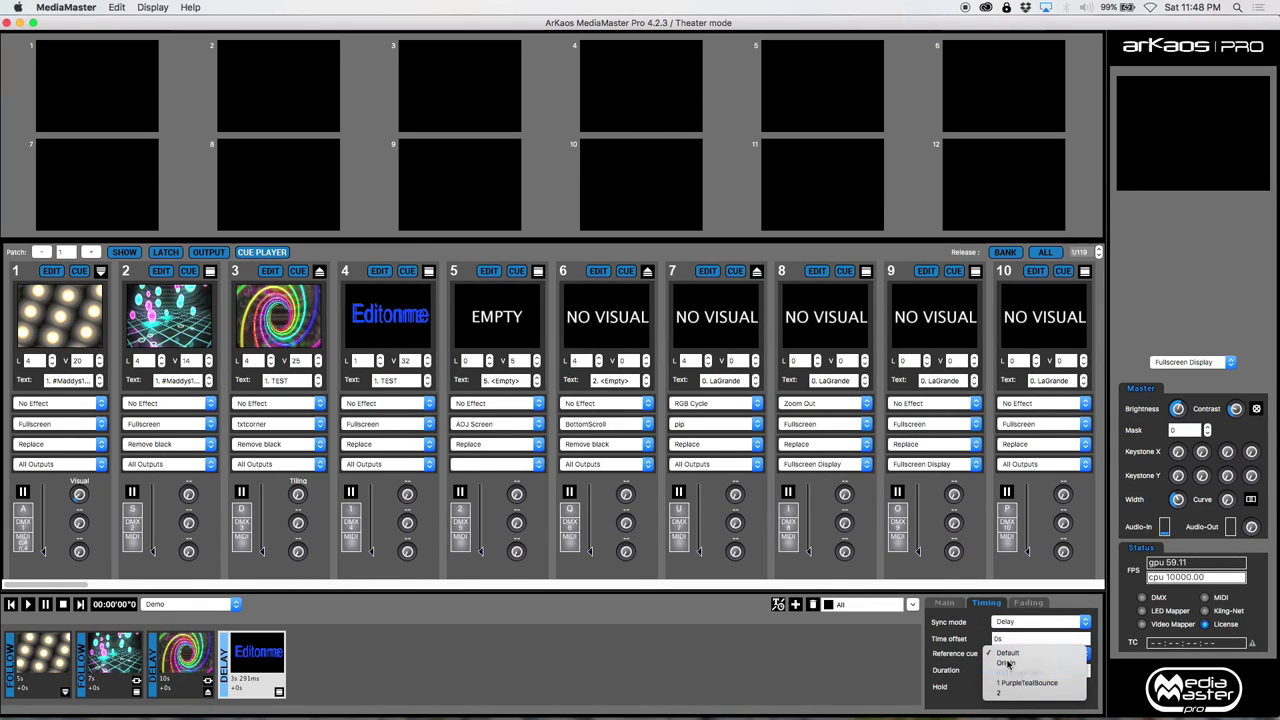
pyautogui.click(1010, 673)
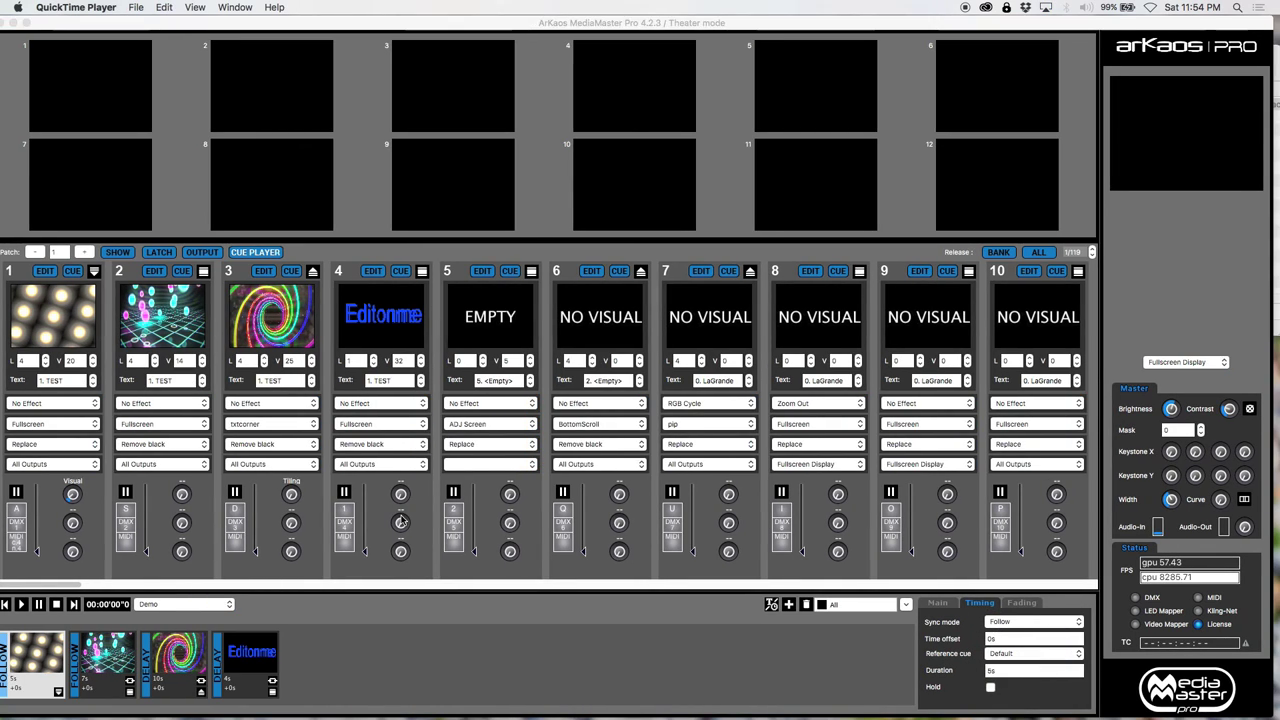
pyautogui.click(226, 645)
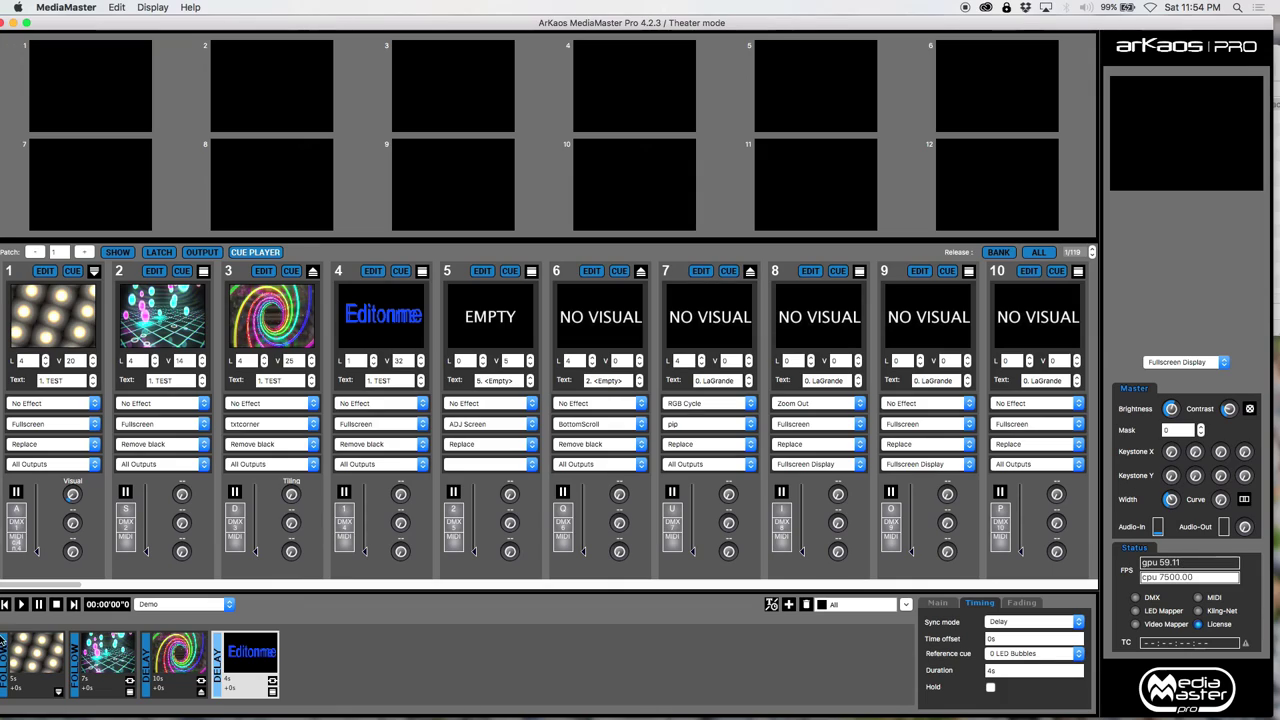
# Keep LED Bubbles as the TEST cue's reference, play the Demo list from cue 1, then select cue 2.
pyautogui.click(1014, 653)
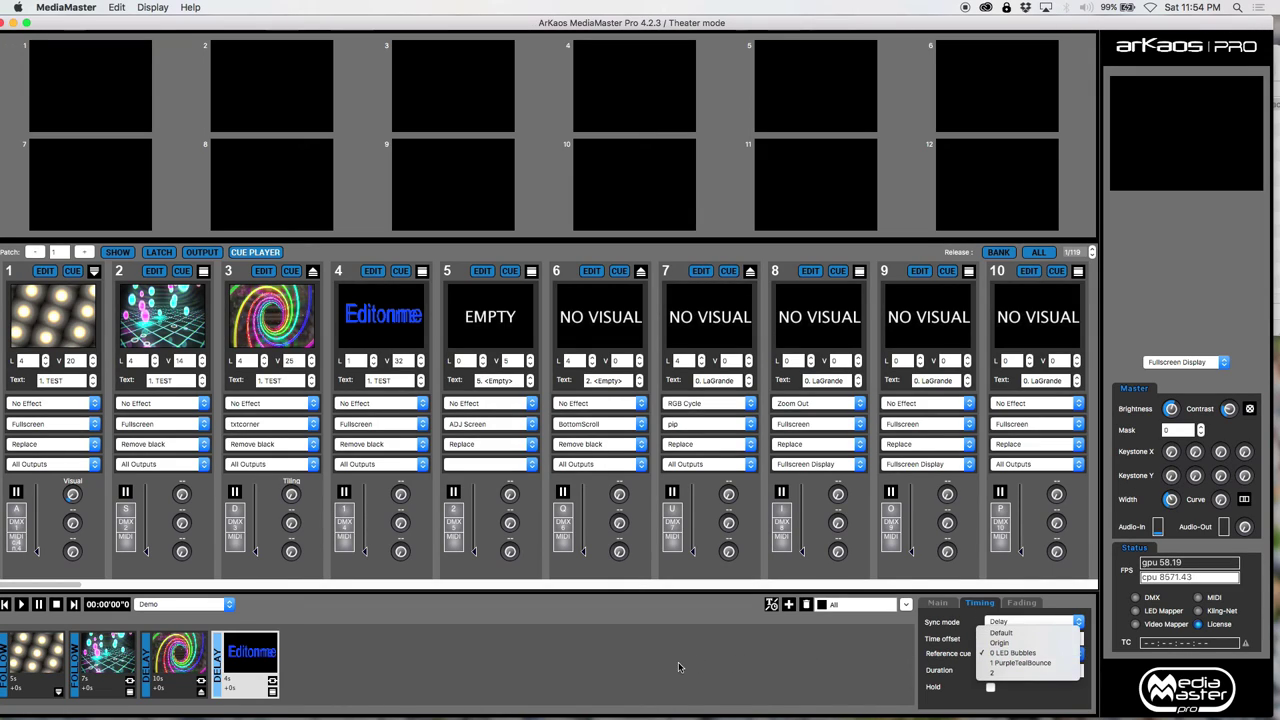
pyautogui.click(621, 670)
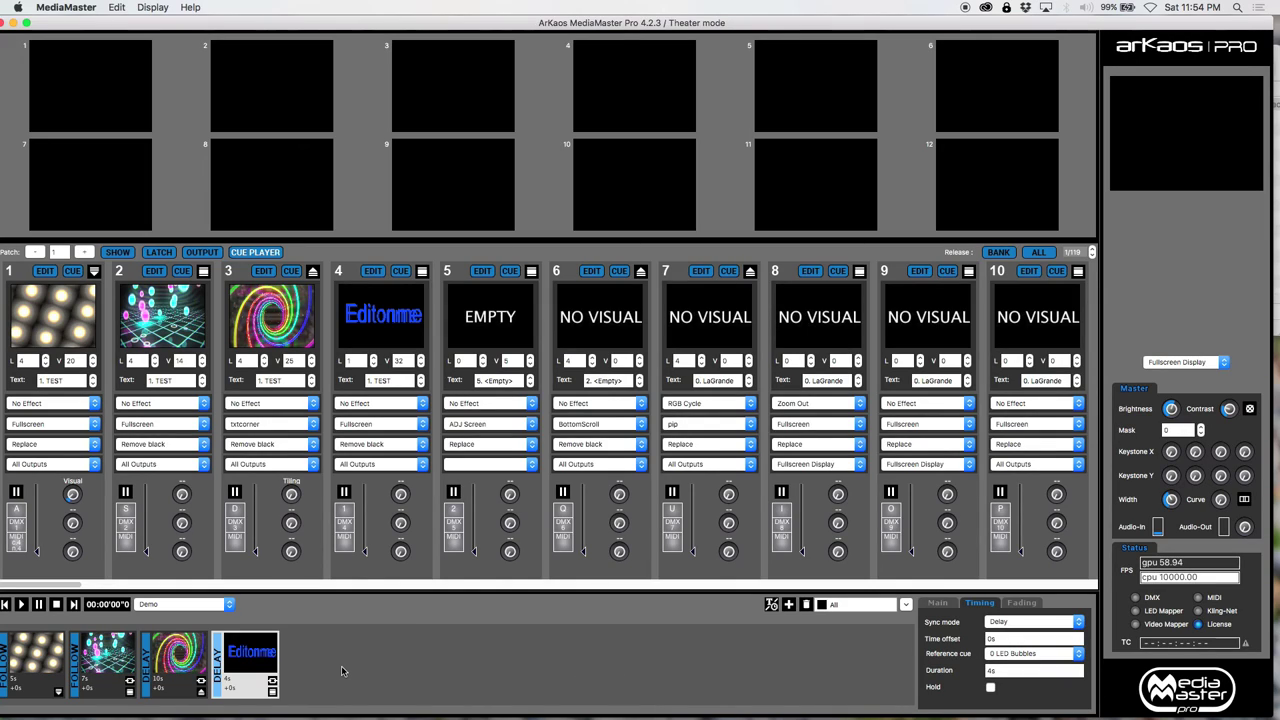
pyautogui.click(20, 605)
pyautogui.click(20, 605)
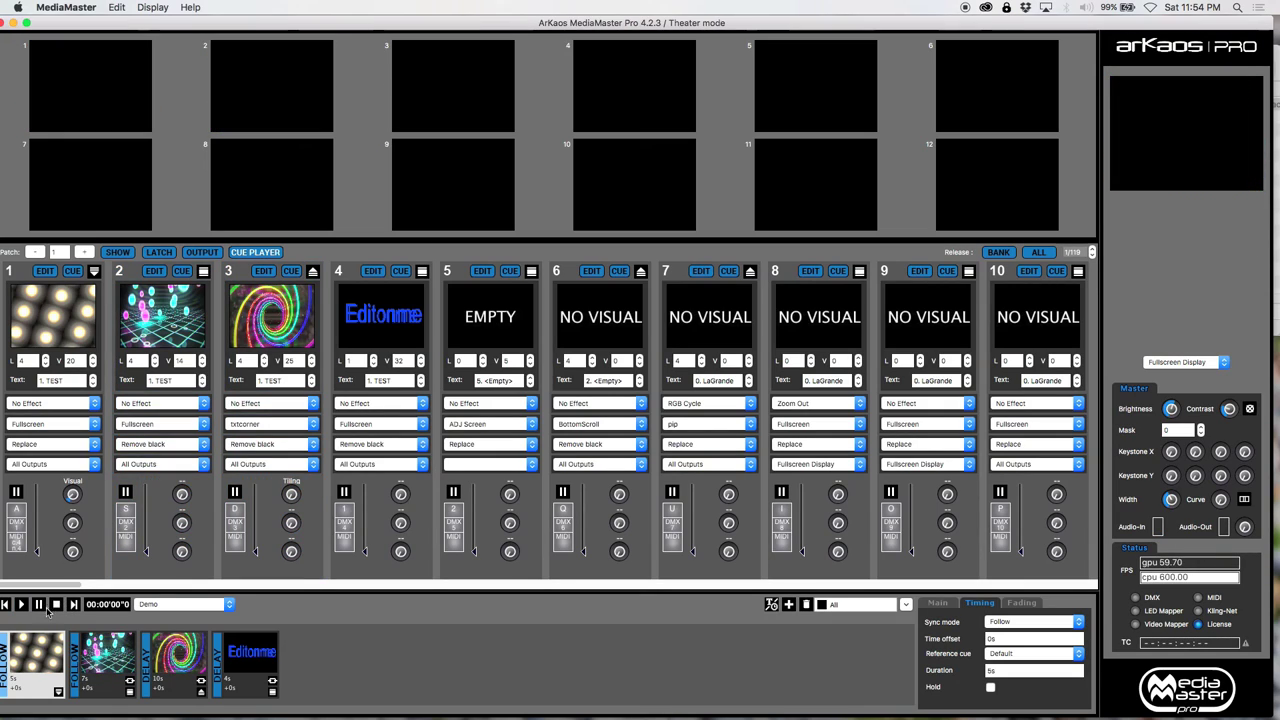
pyautogui.click(100, 664)
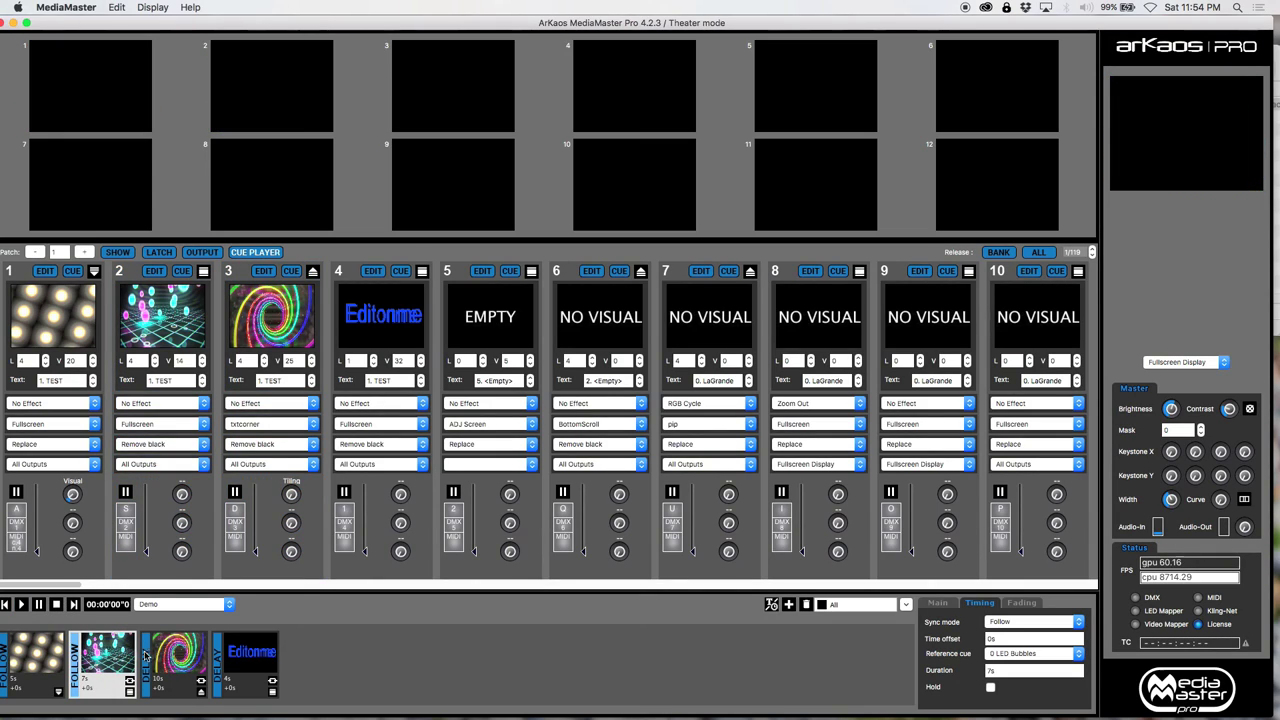
# Turn on fade-in for the bounce and LED Bubbles cues, then test-play and stop the list.
pyautogui.click(1021, 604)
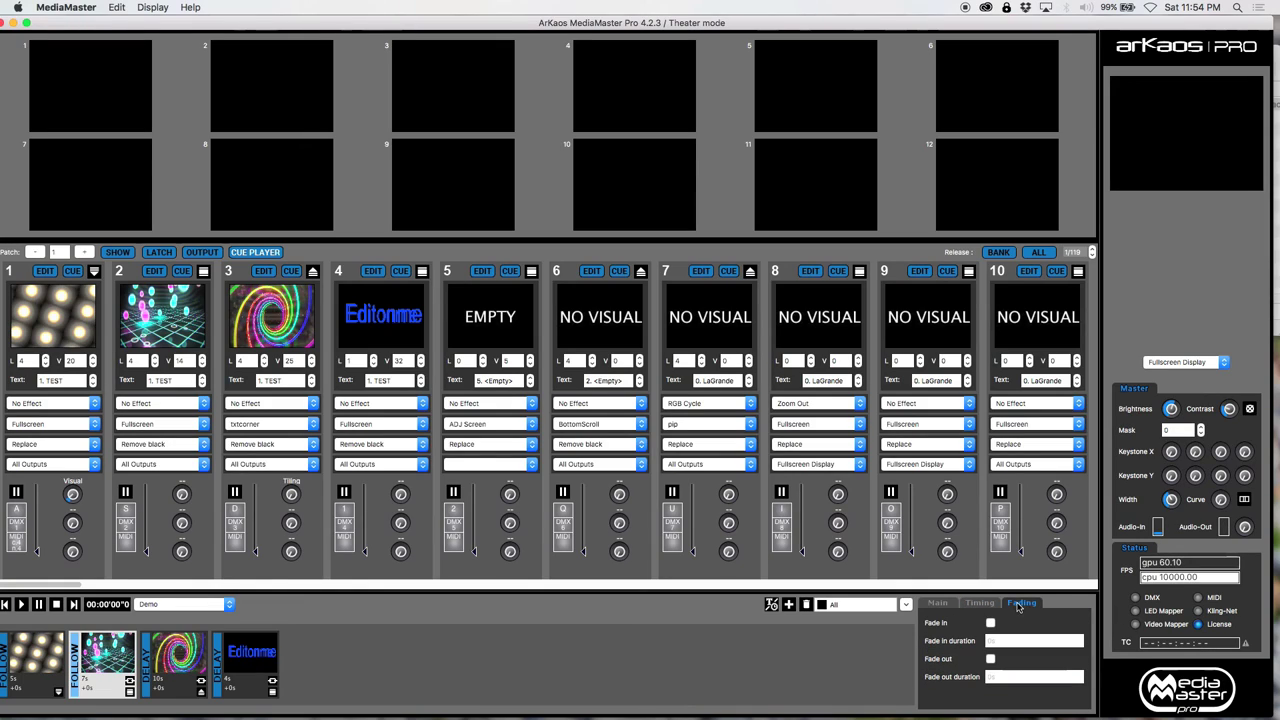
pyautogui.click(990, 623)
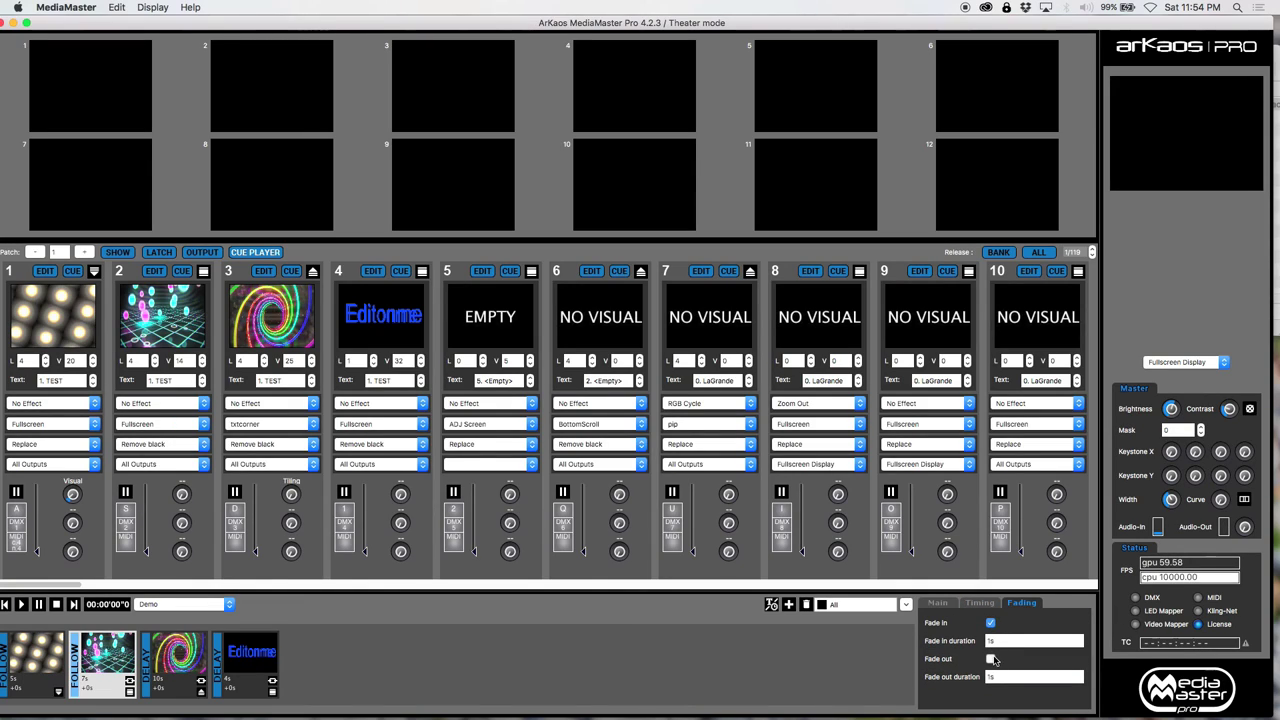
pyautogui.click(50, 650)
pyautogui.click(990, 623)
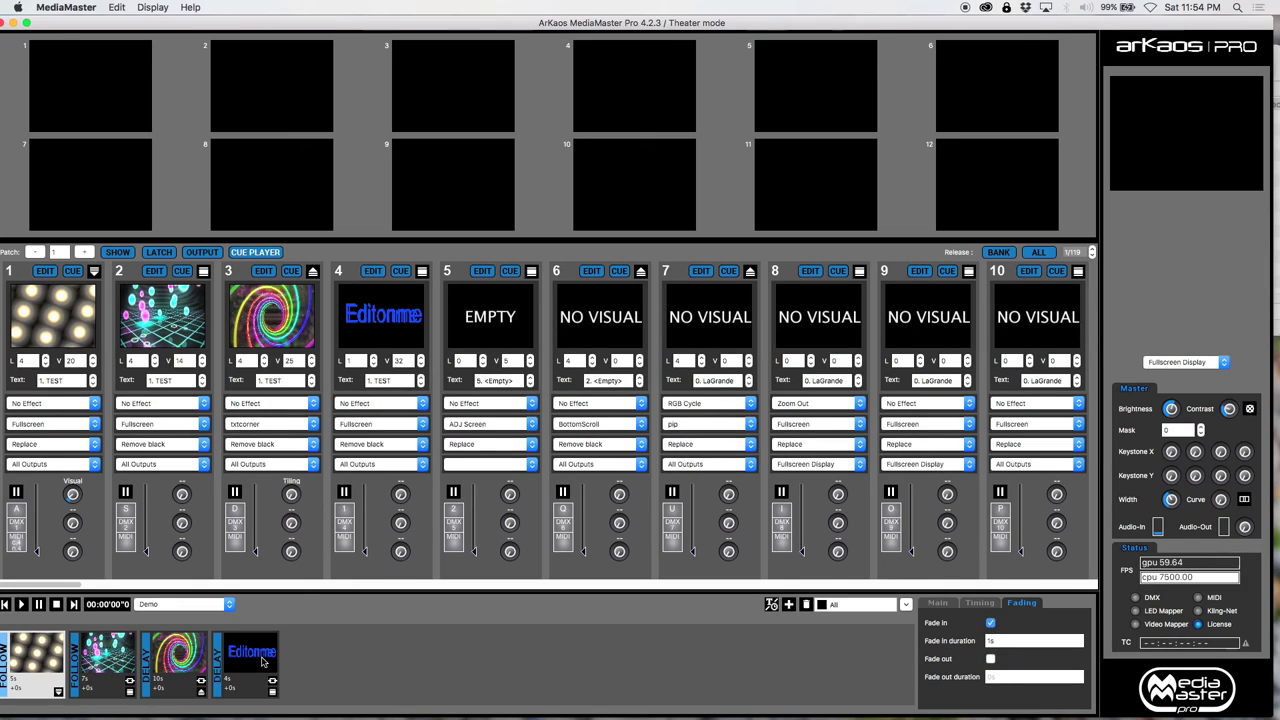
pyautogui.click(263, 661)
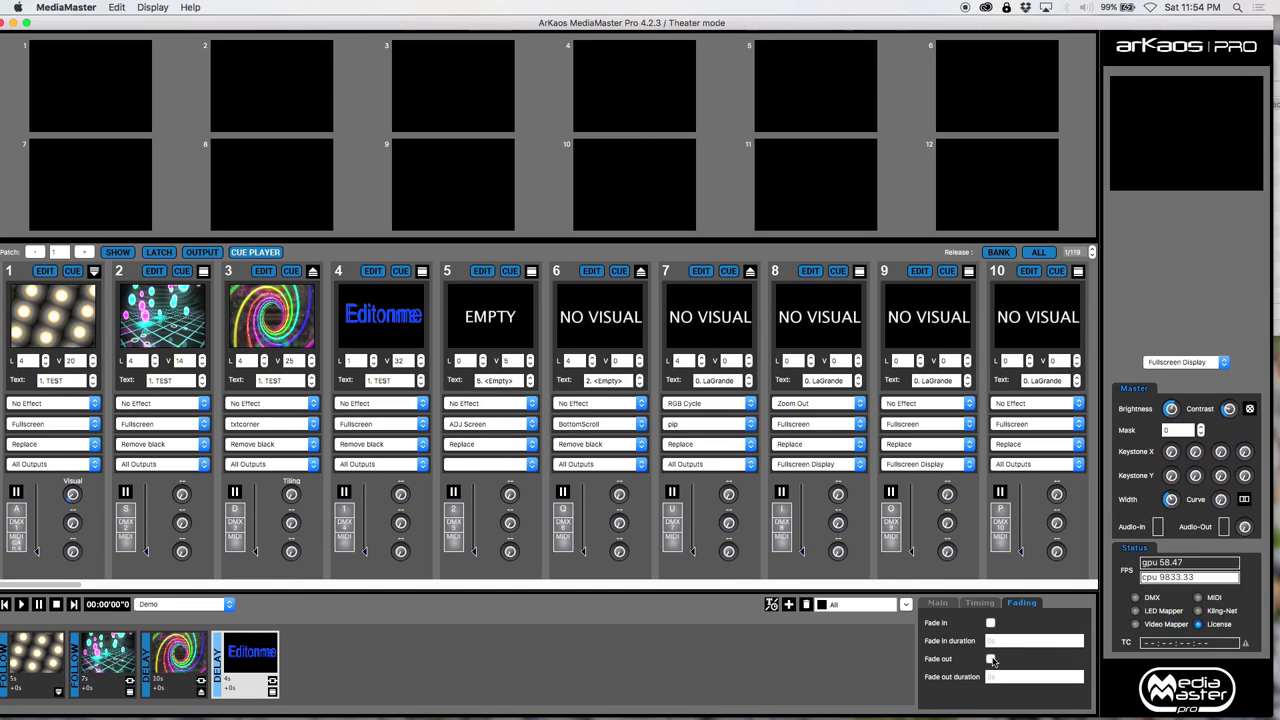
pyautogui.click(45, 655)
pyautogui.click(21, 605)
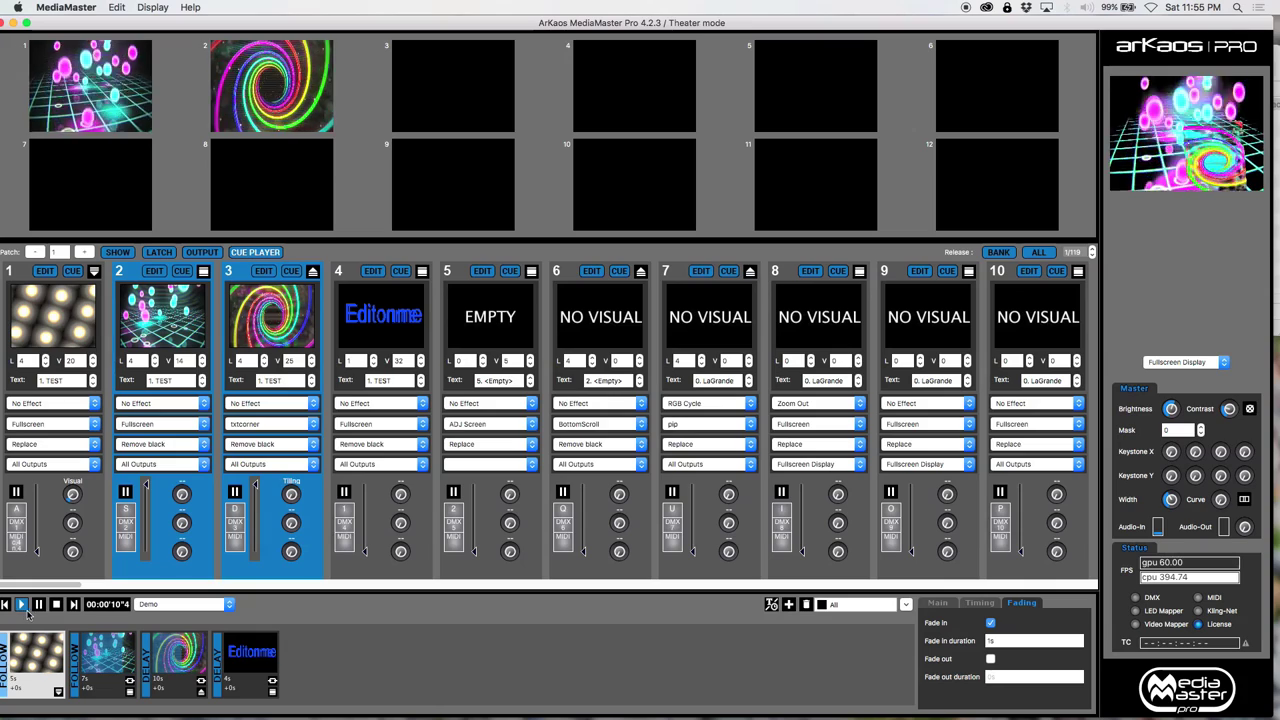
pyautogui.click(40, 656)
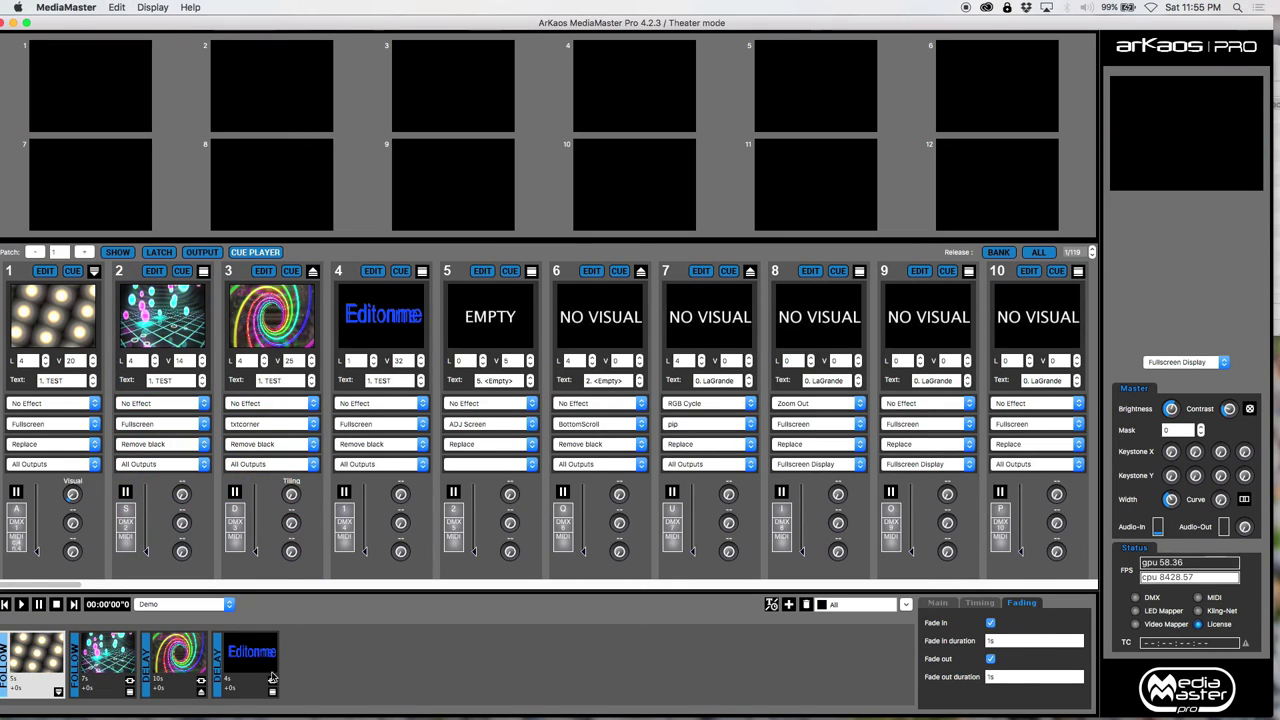
# Set a 2s fade-out on the LED Bubbles cue and replay the list to check the fades.
pyautogui.click(988, 677)
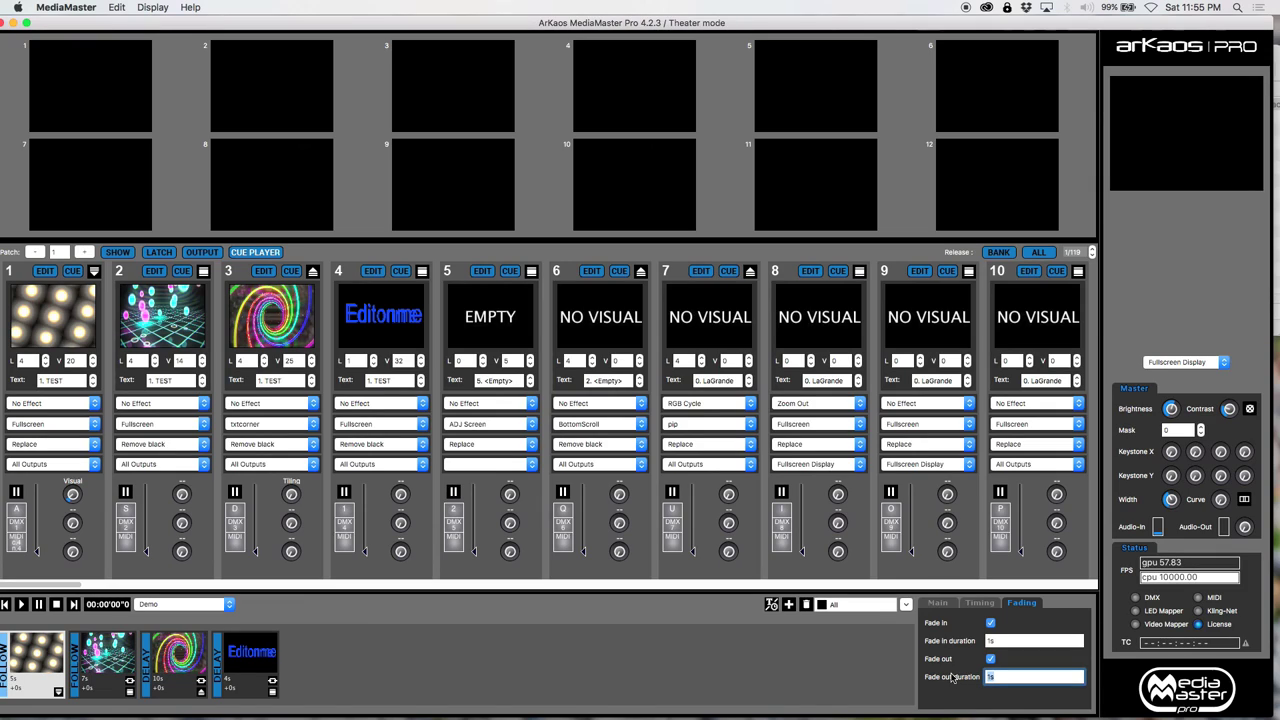
pyautogui.click(38, 648)
pyautogui.click(21, 605)
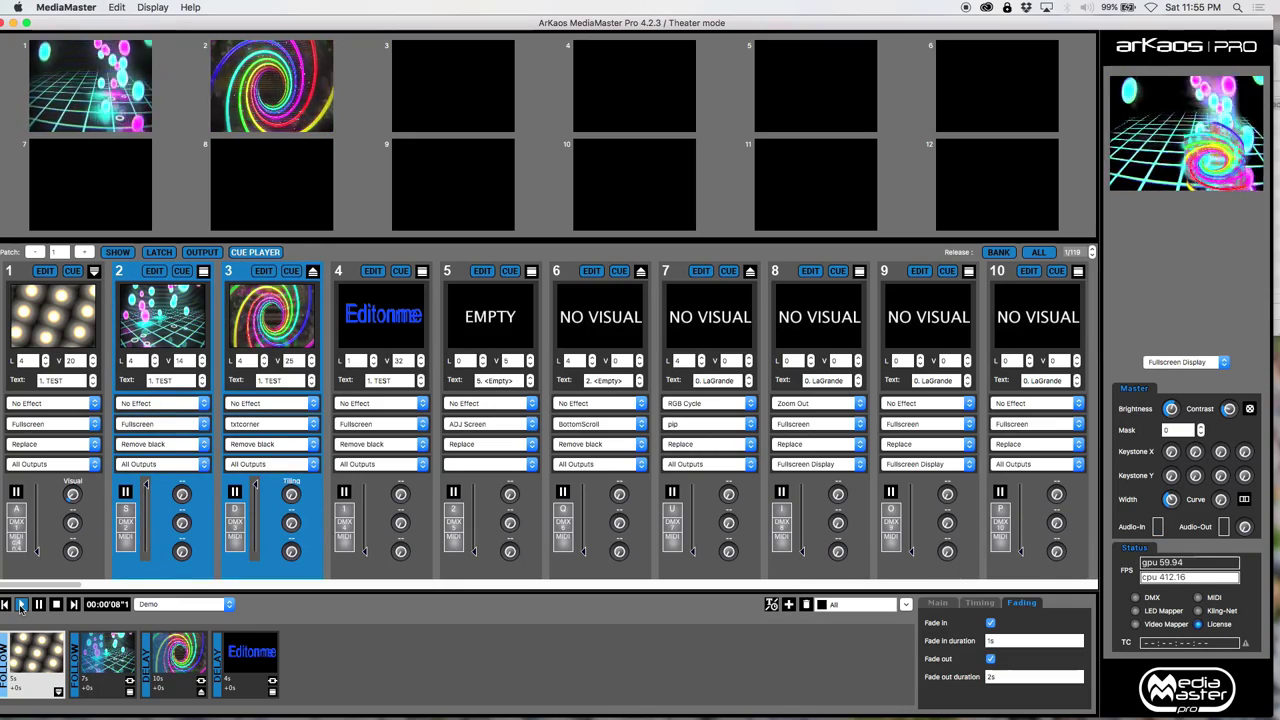
pyautogui.click(20, 606)
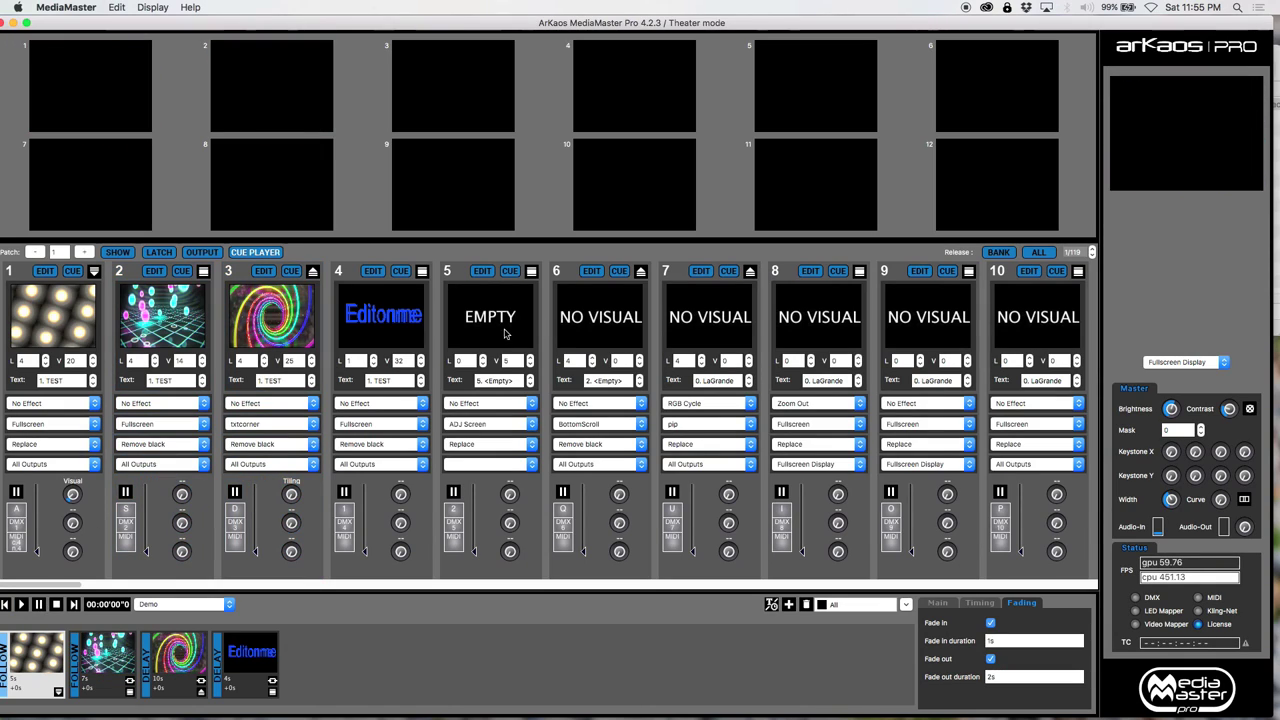
# Load the 005_Kaleidoscope blue-dots clip into deck 5 with Fullscreen mapping on All Outputs.
pyautogui.doubleClick(498, 333)
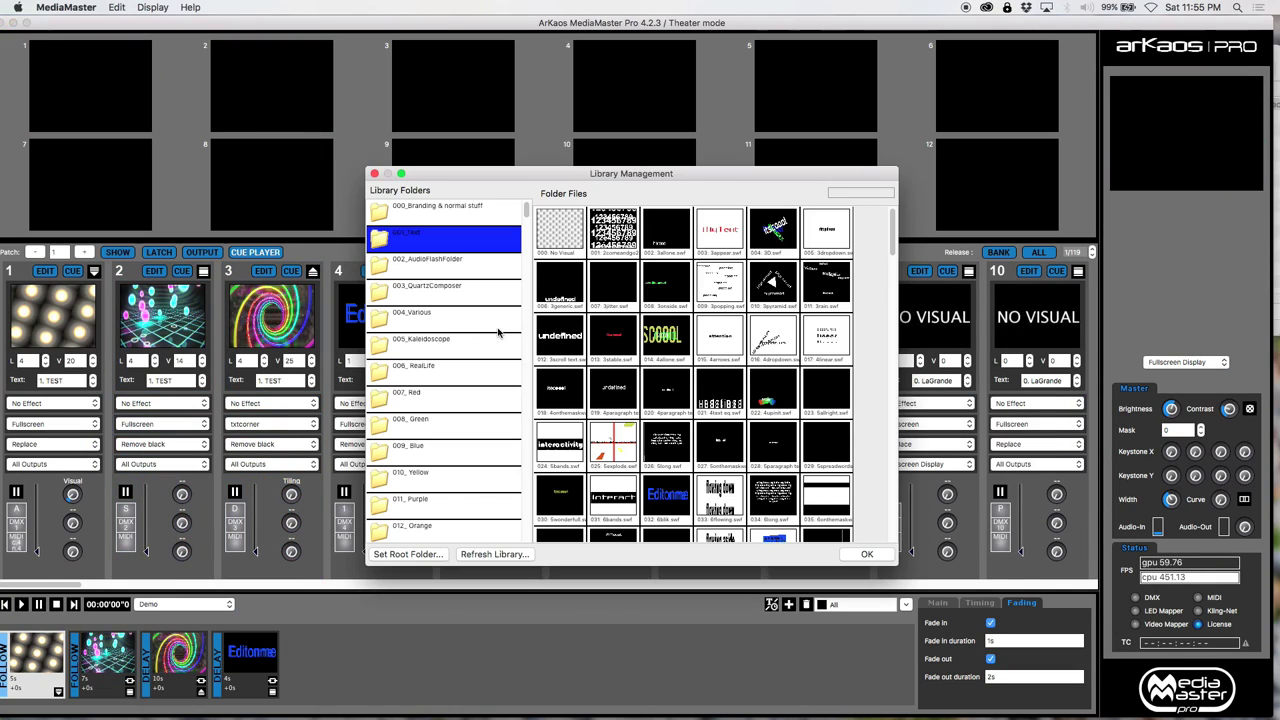
pyautogui.click(450, 345)
pyautogui.doubleClick(568, 291)
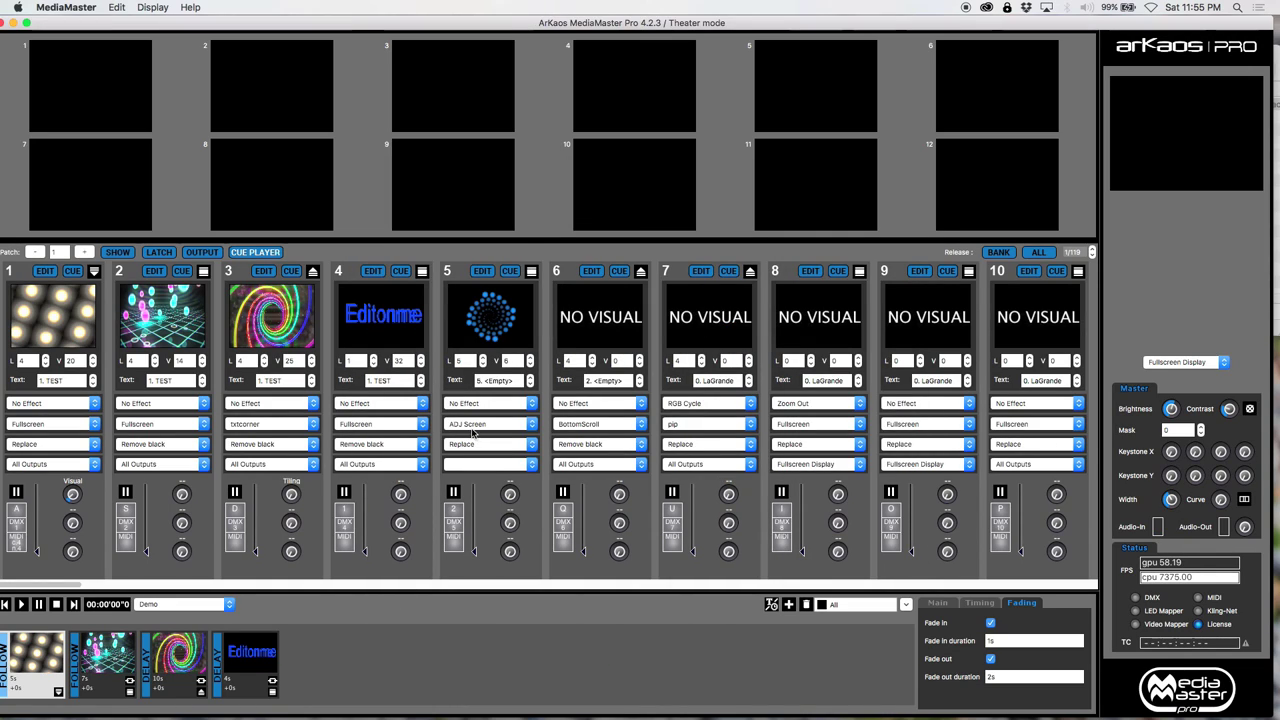
pyautogui.click(478, 424)
pyautogui.click(466, 86)
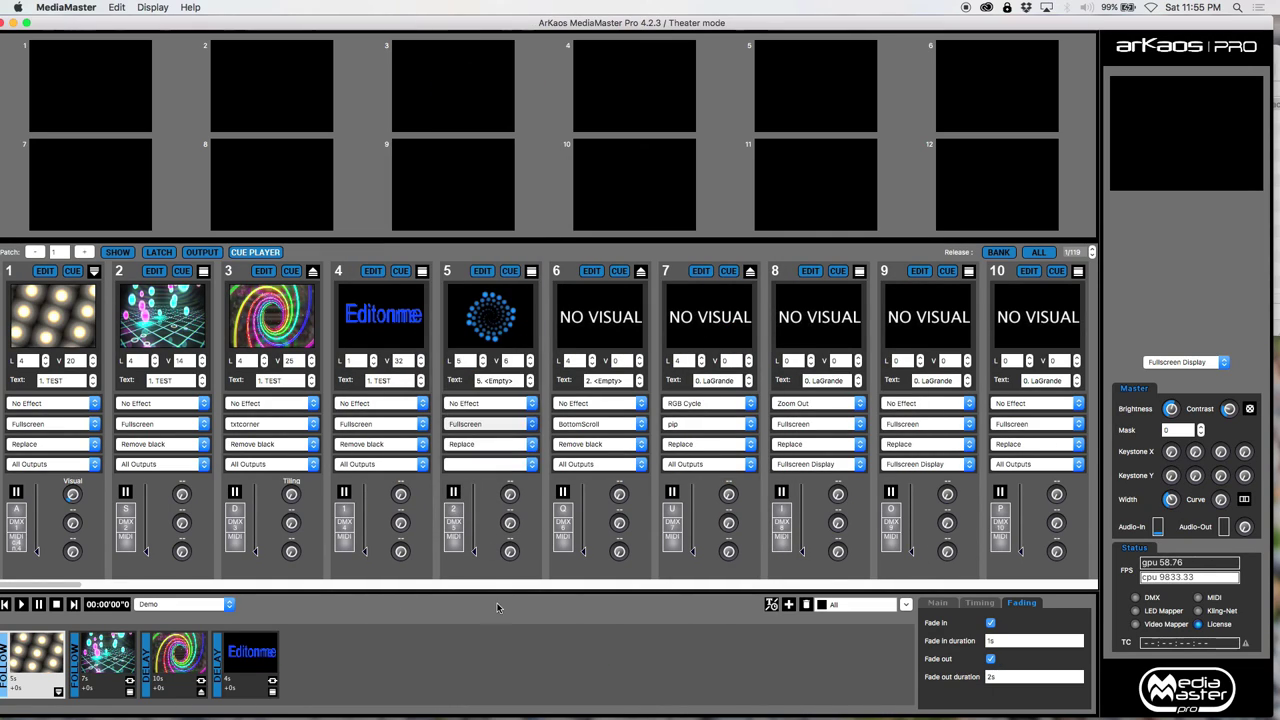
pyautogui.click(465, 465)
pyautogui.click(461, 467)
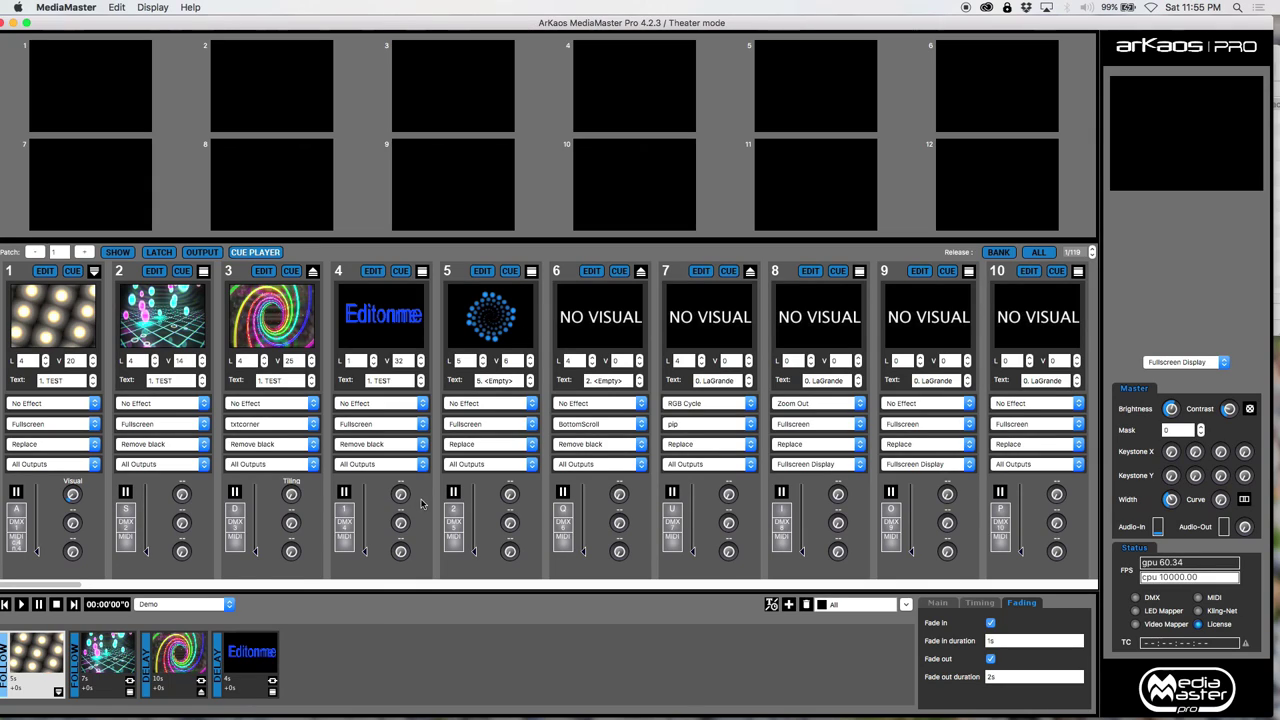
# Add a 4s blue-dots cue from deck 5 and drag it to the front of the list.
pyautogui.click(379, 661)
pyautogui.click(510, 271)
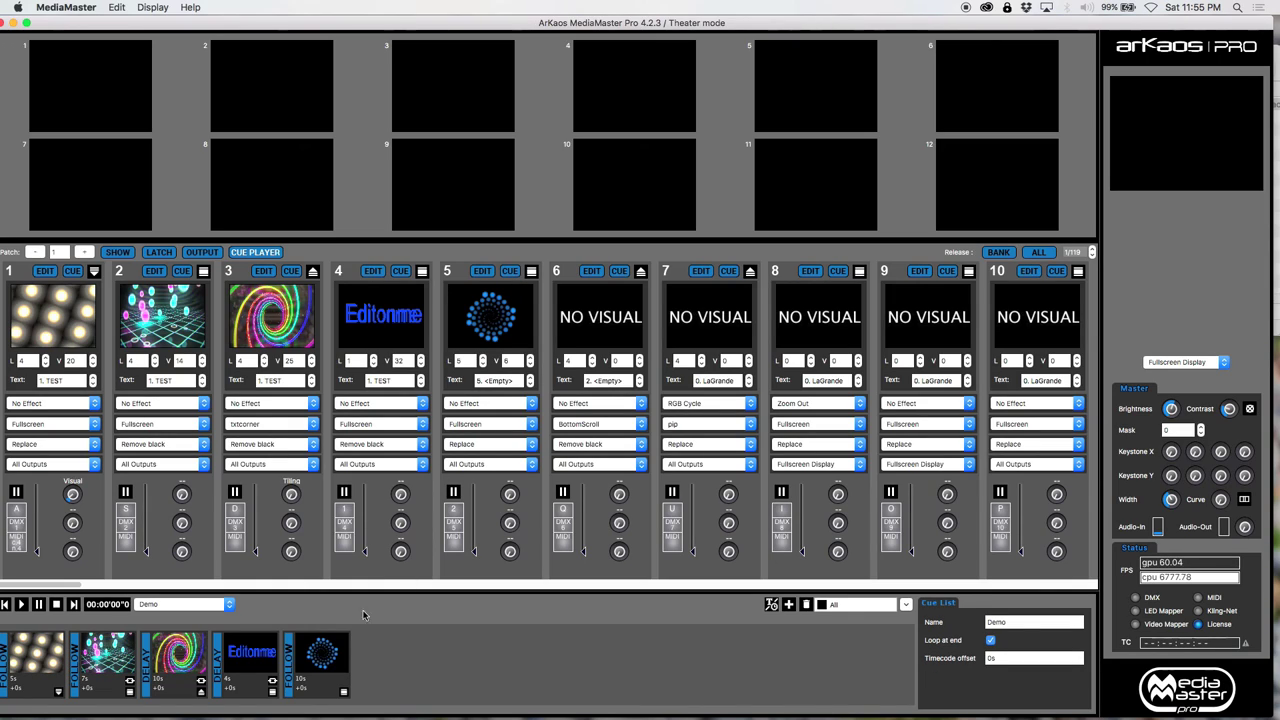
pyautogui.click(330, 655)
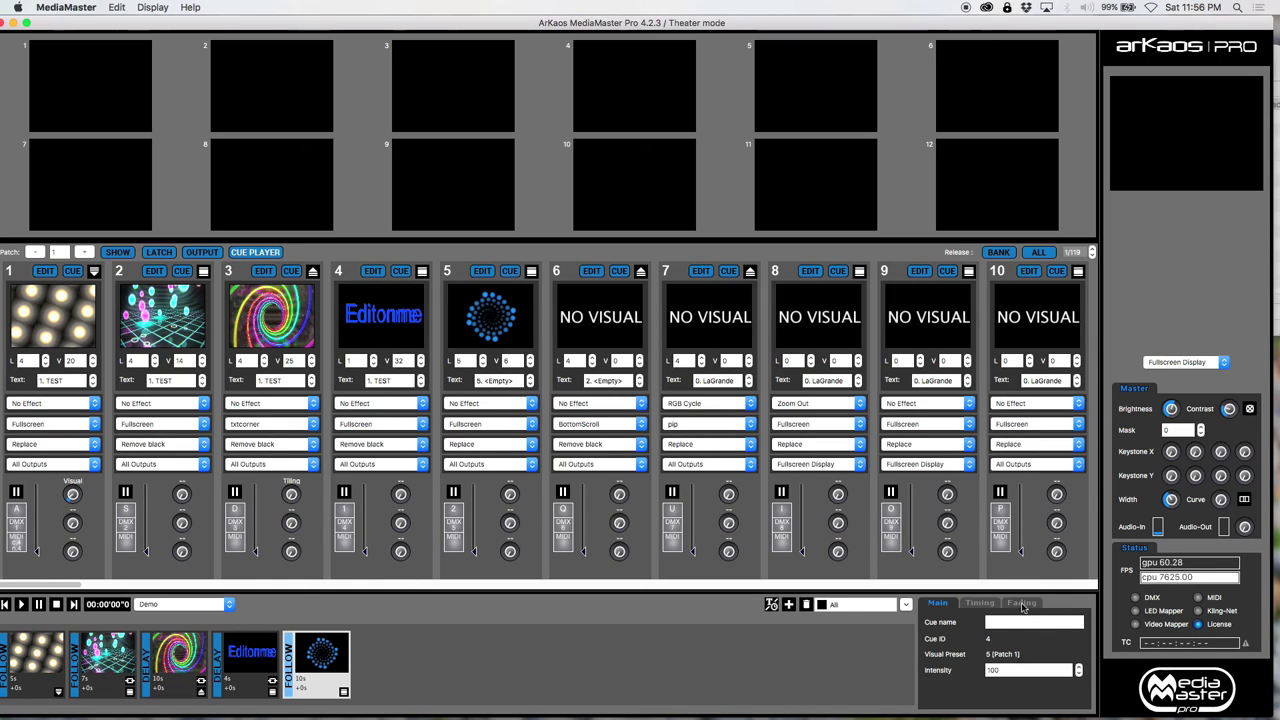
pyautogui.click(980, 603)
pyautogui.click(993, 673)
pyautogui.write('4')
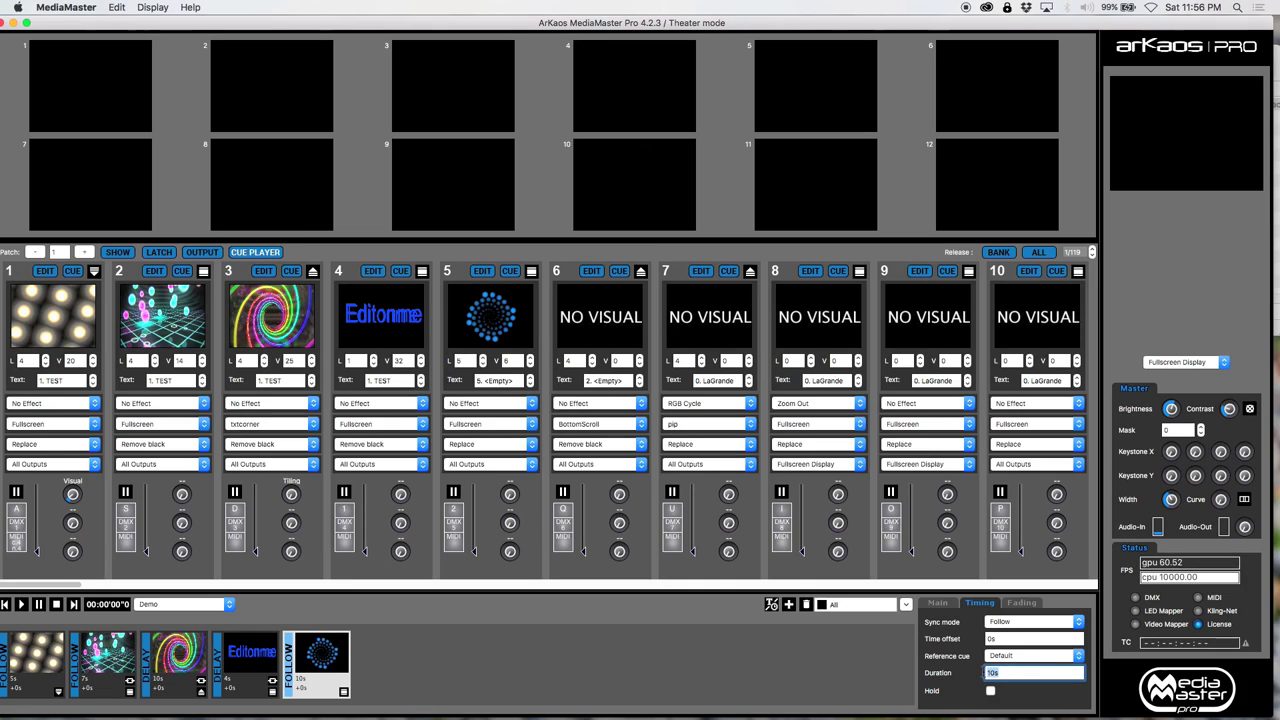
pyautogui.press('Return')
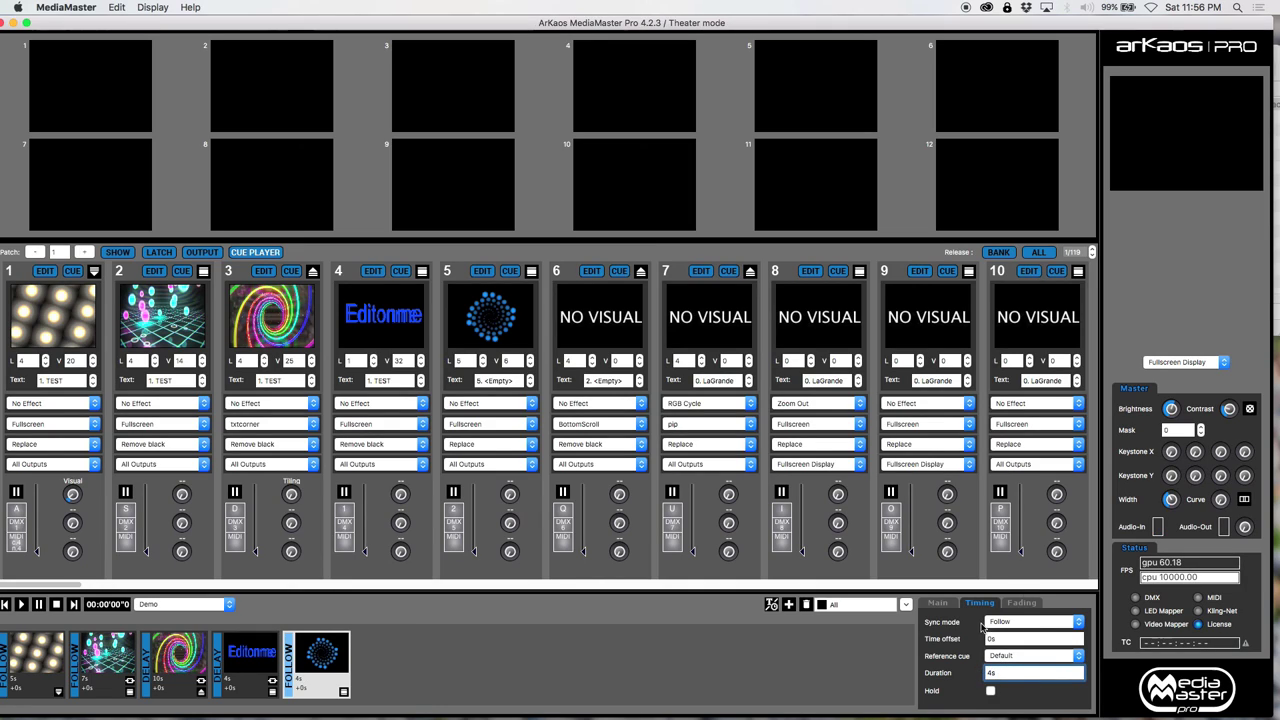
pyautogui.click(320, 652)
pyautogui.moveTo(130, 655); pyautogui.dragTo(12, 655)
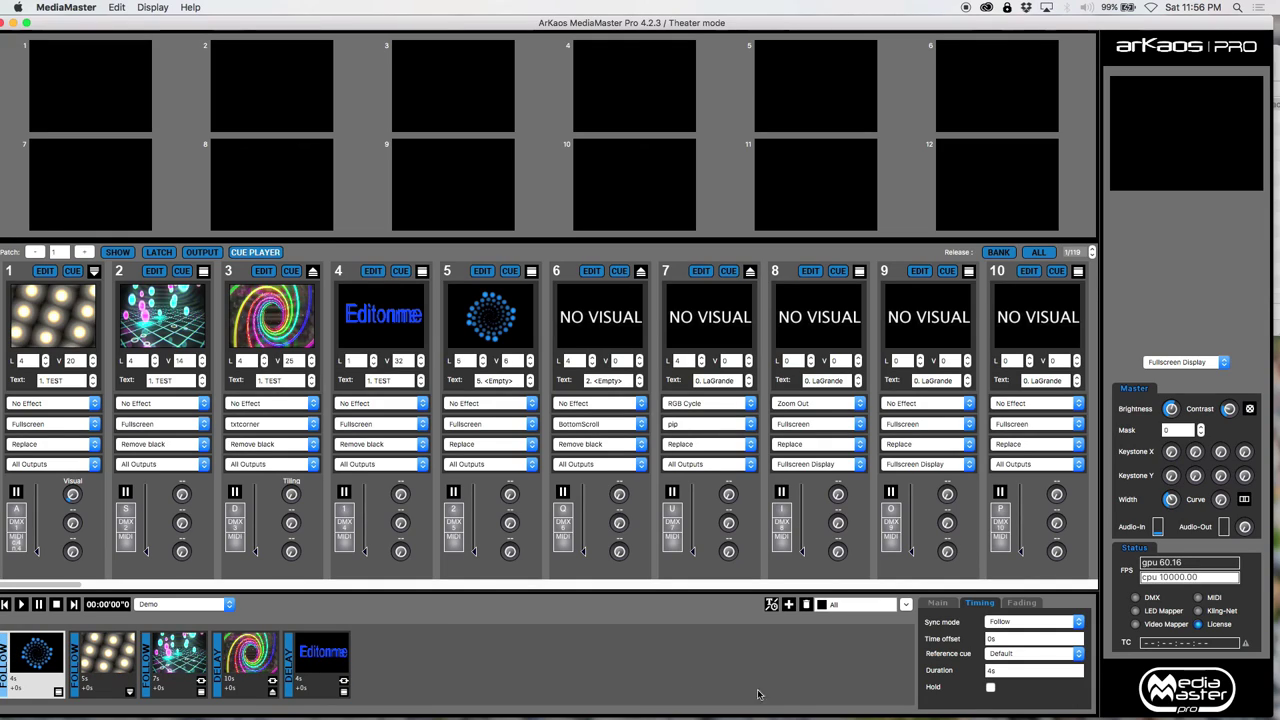
# Keep Default reference and Follow sync, set the cue's Main Intensity to 50, and play the list.
pyautogui.click(990, 652)
pyautogui.click(957, 654)
pyautogui.click(995, 622)
pyautogui.click(995, 622)
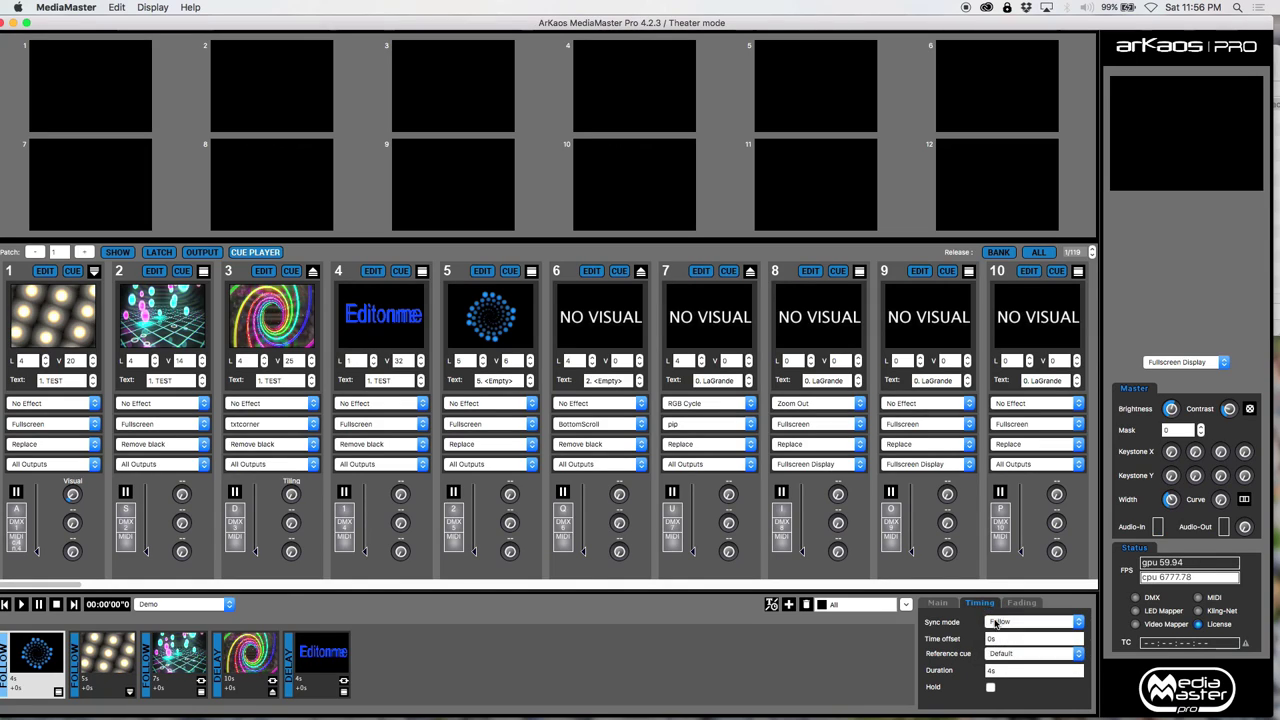
pyautogui.click(940, 603)
pyautogui.doubleClick(990, 670)
pyautogui.write('50')
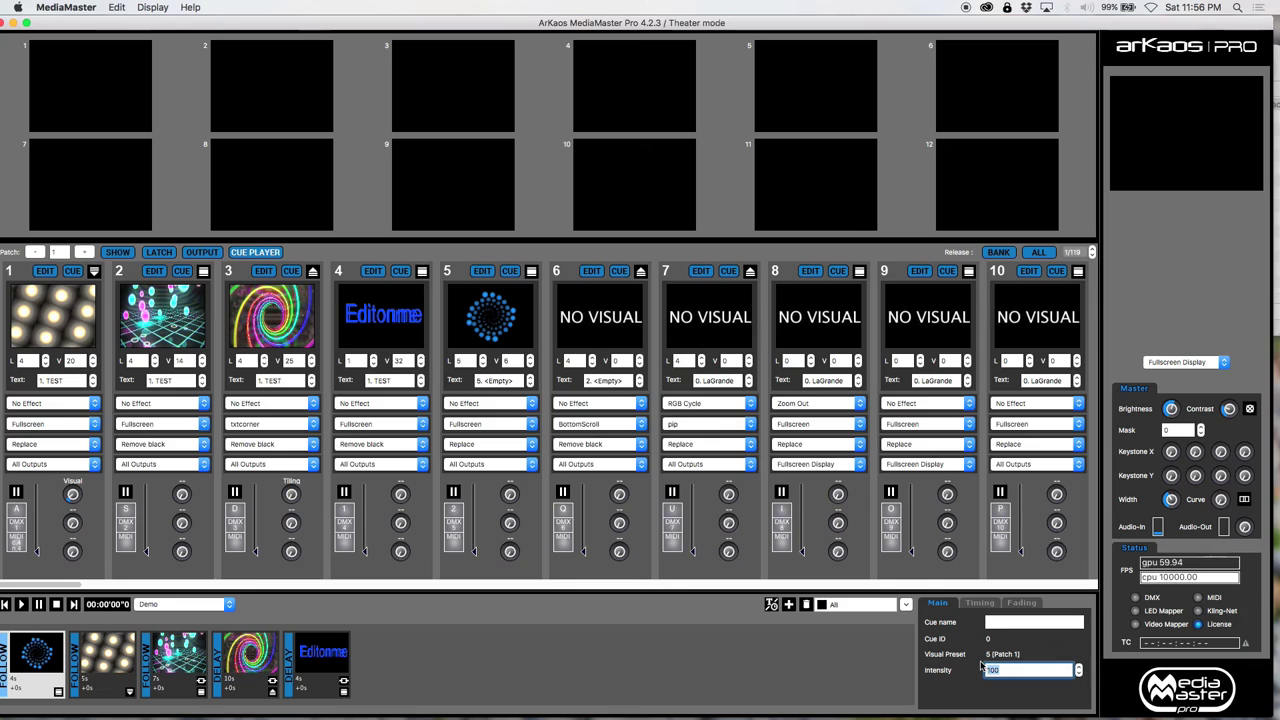
pyautogui.click(425, 645)
pyautogui.click(22, 604)
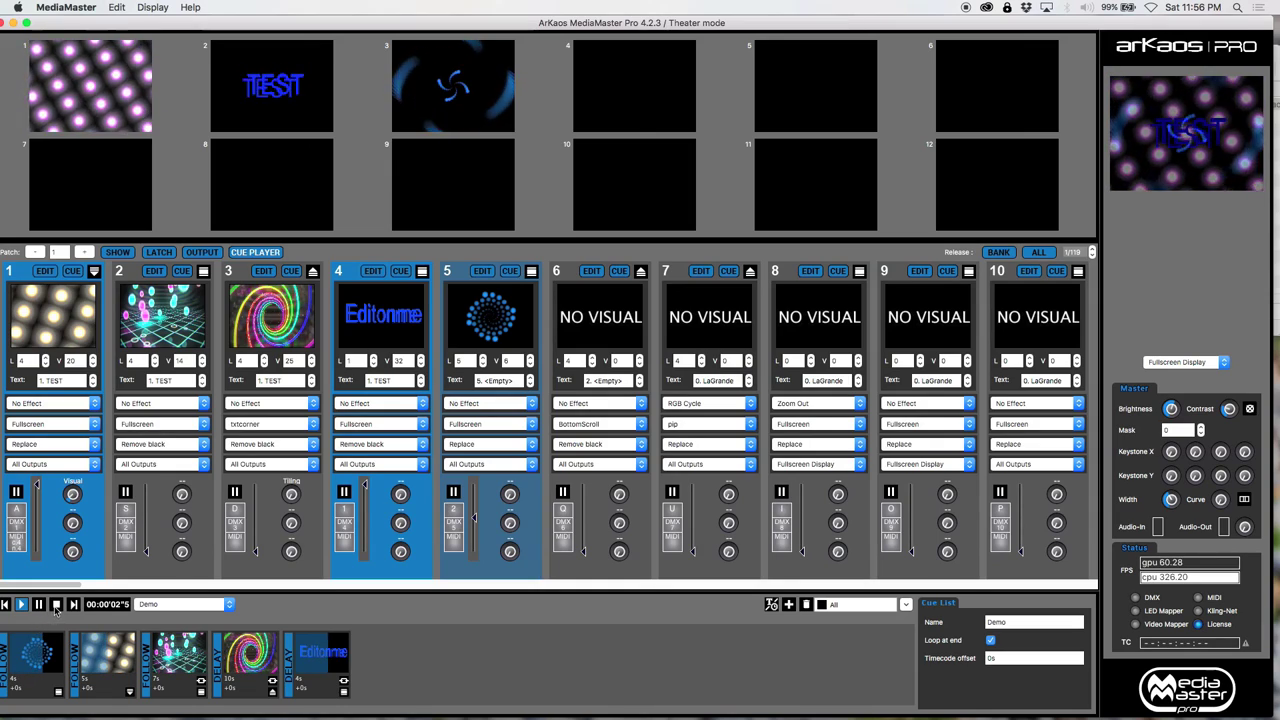
# Stop playback and briefly replay the list from the blue-dots cue, then stop again.
pyautogui.click(56, 604)
pyautogui.click(90, 645)
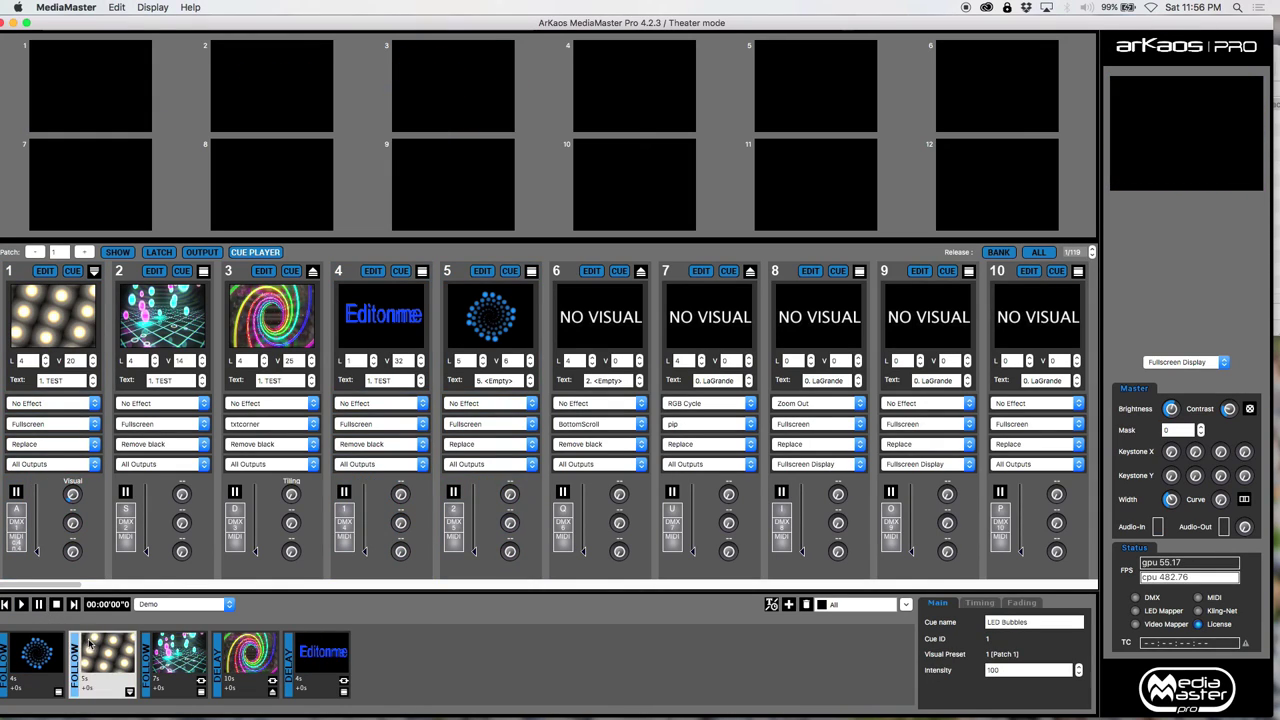
pyautogui.click(24, 606)
pyautogui.click(22, 604)
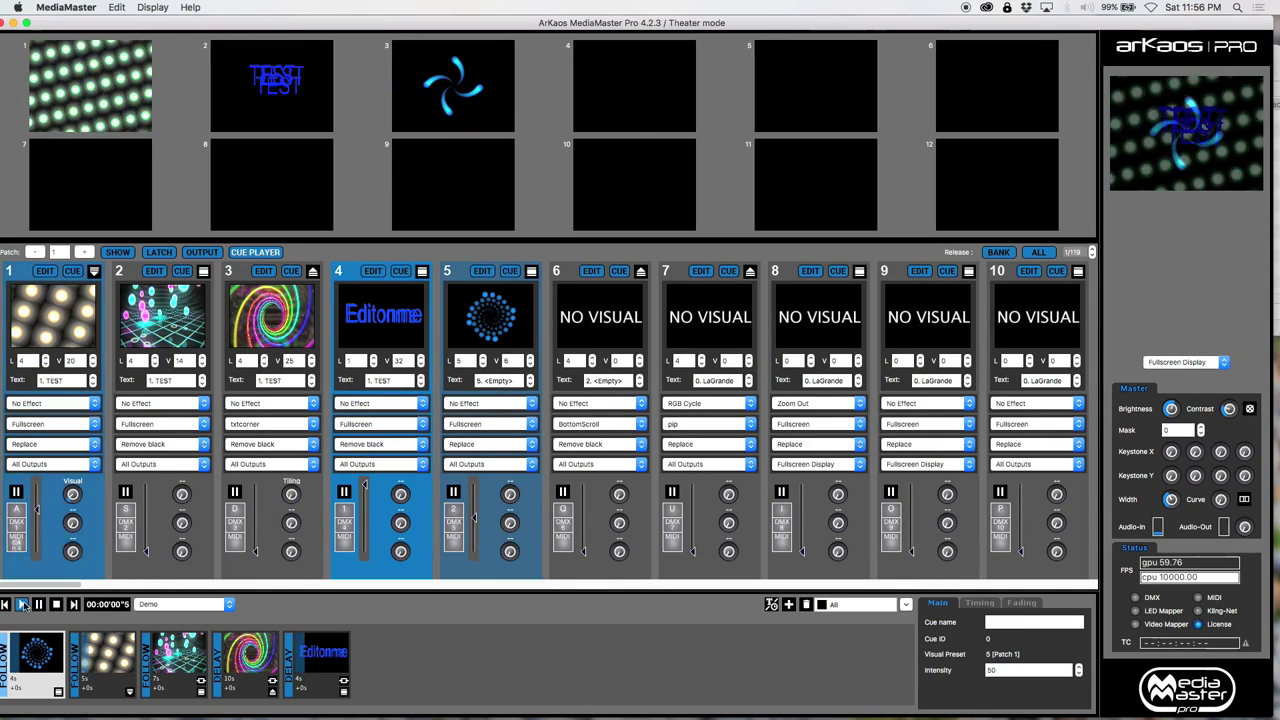
pyautogui.click(56, 604)
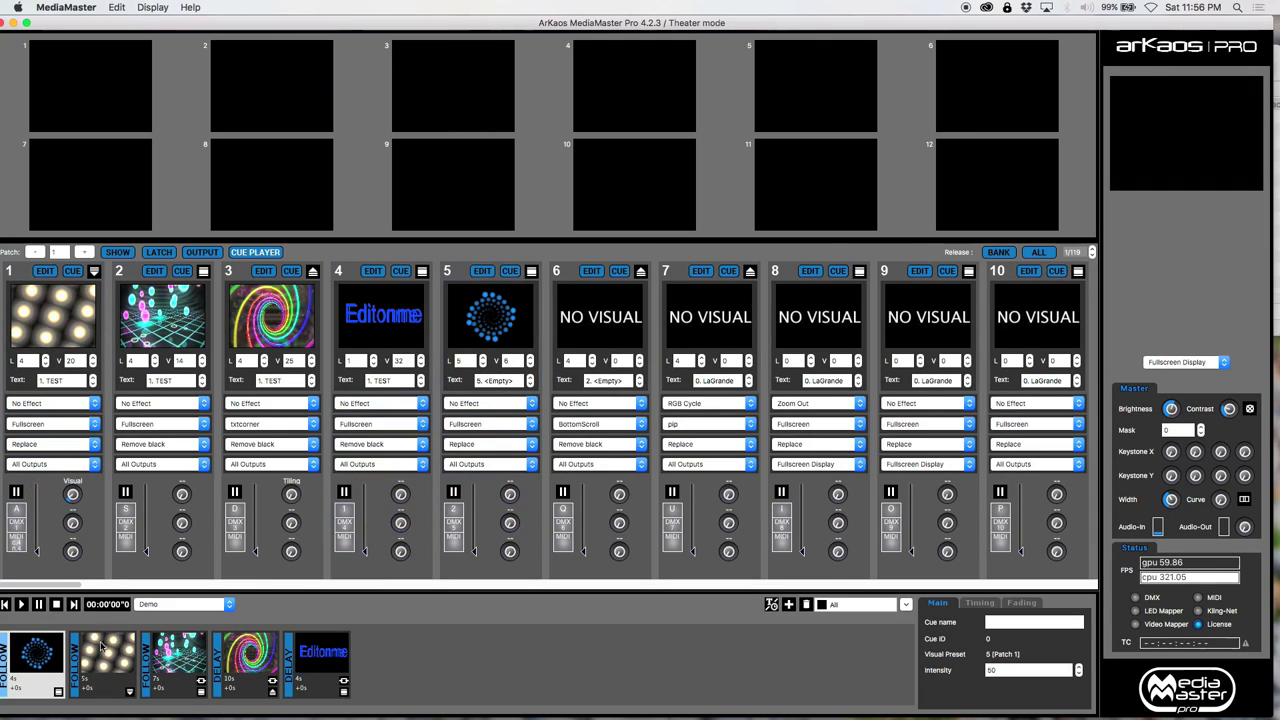
# Confirm LED Bubbles keeps the Default reference cue, then play from cue 1 and stop.
pyautogui.click(104, 652)
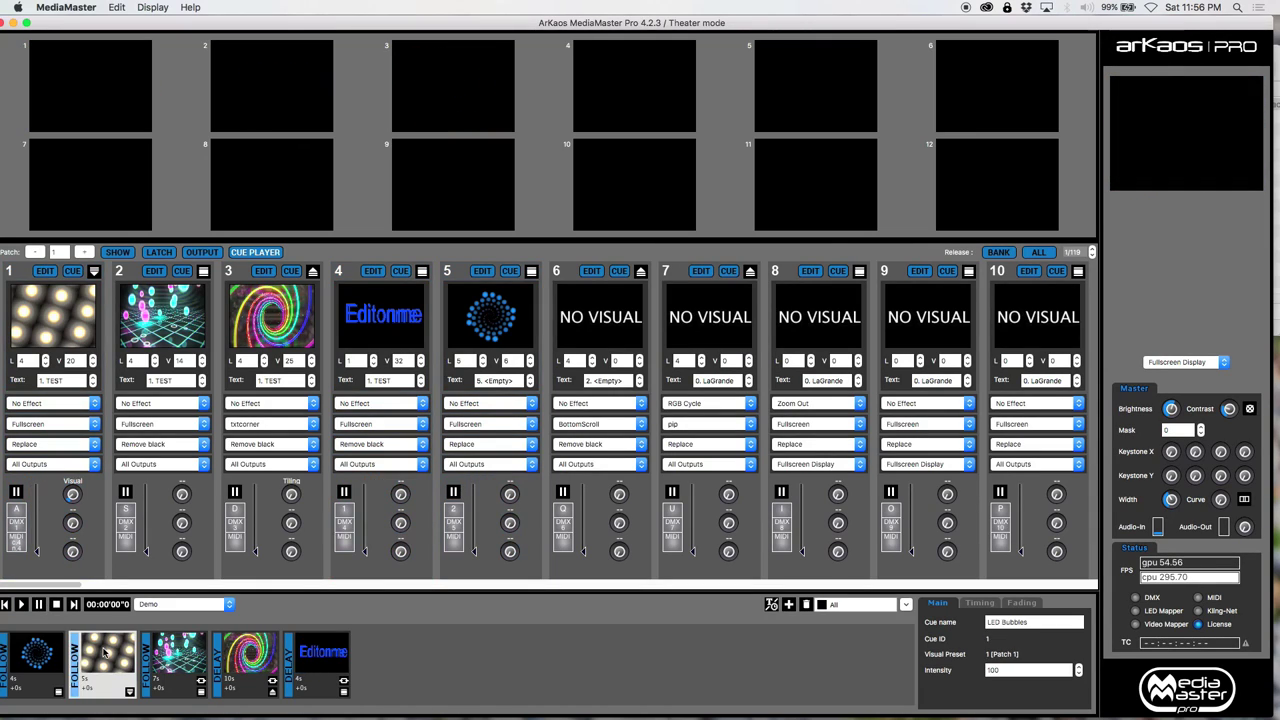
pyautogui.click(978, 603)
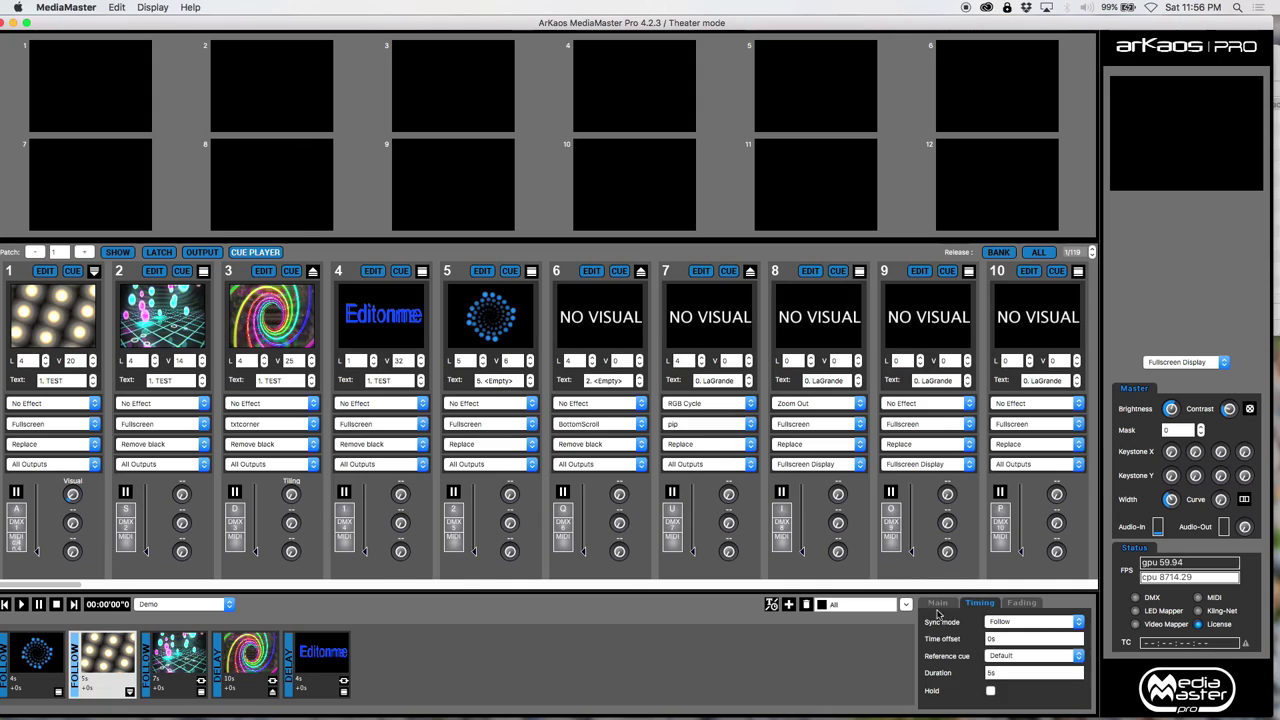
pyautogui.click(993, 657)
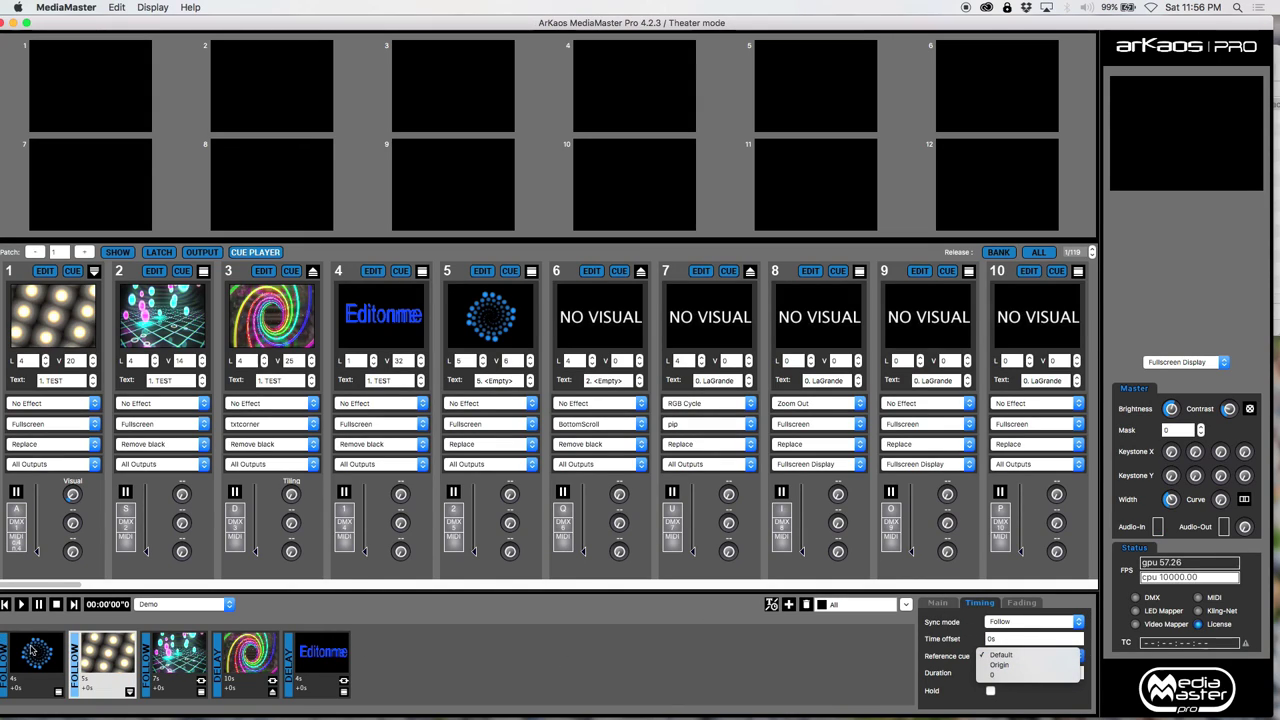
pyautogui.click(33, 651)
pyautogui.click(33, 651)
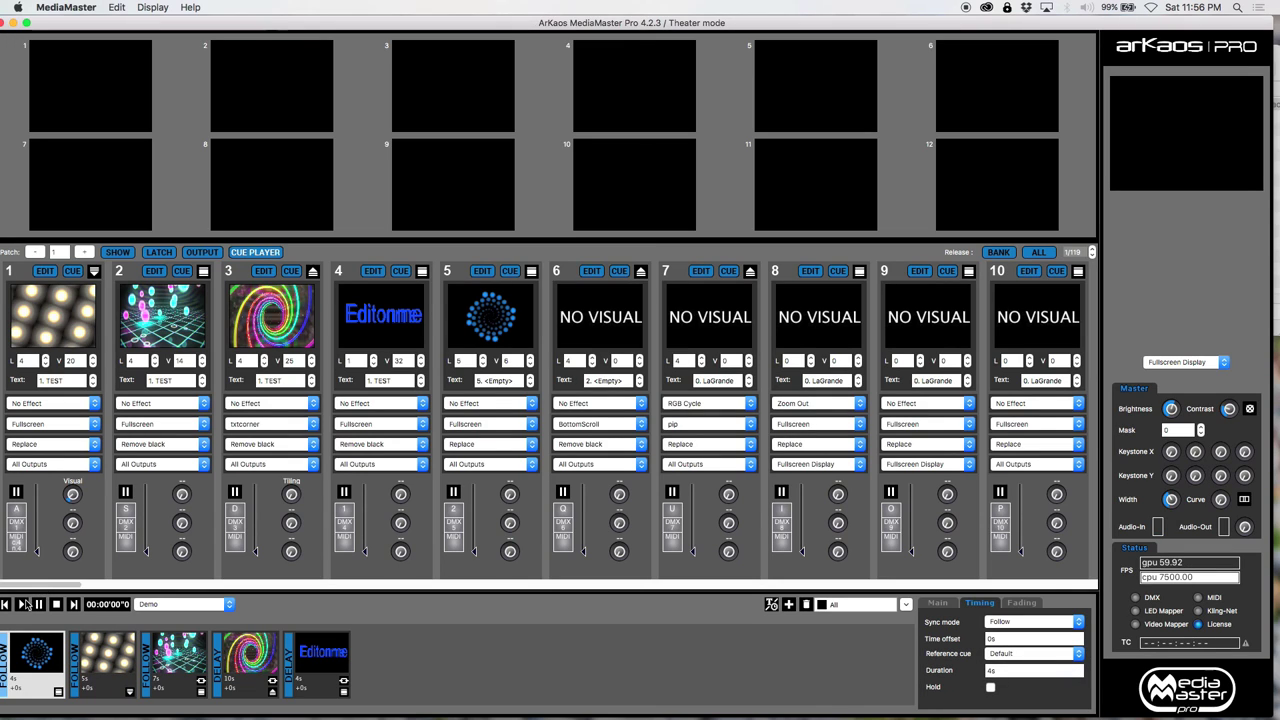
pyautogui.click(22, 604)
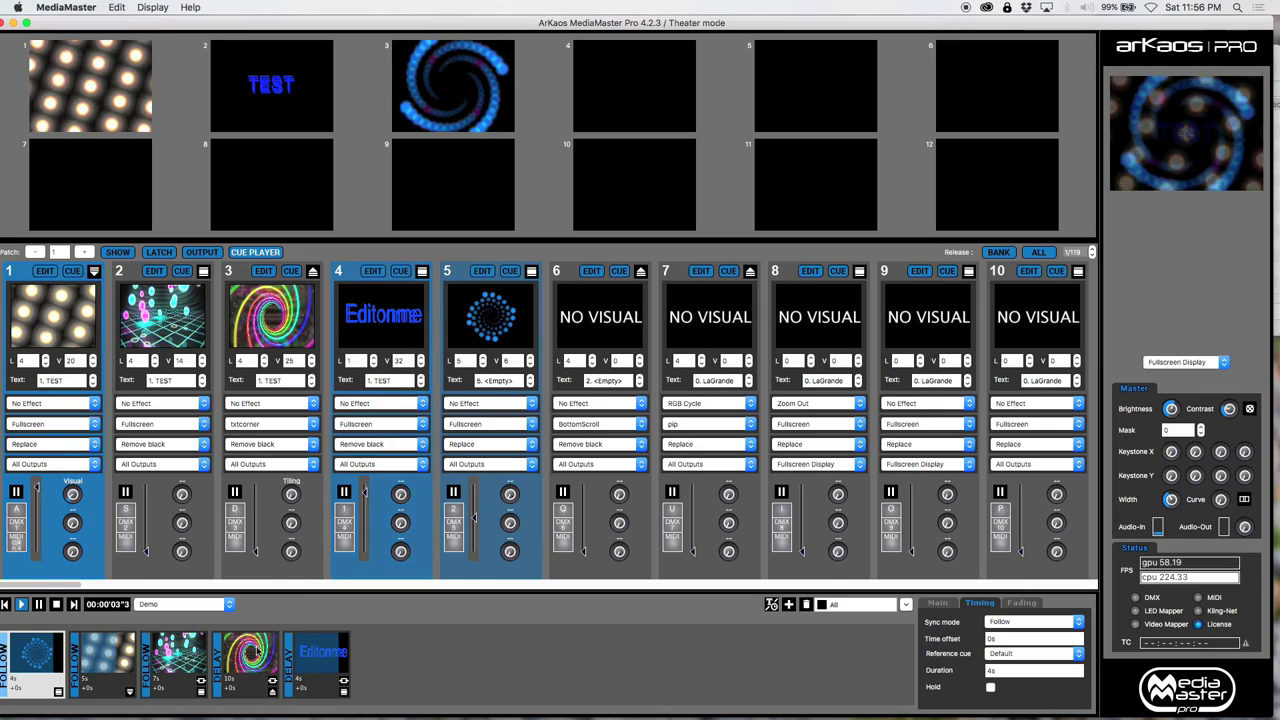
pyautogui.press('space')
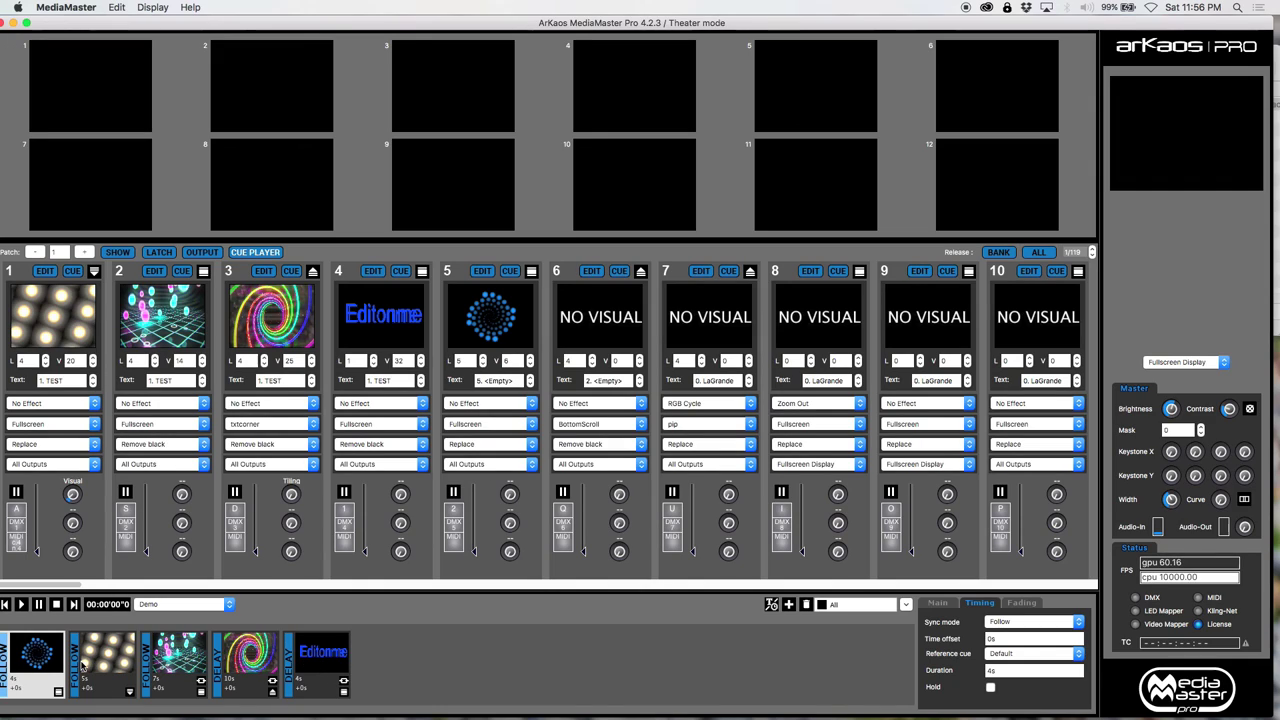
# Set the LED Bubbles cue's reference cue to cue 0.
pyautogui.click(86, 664)
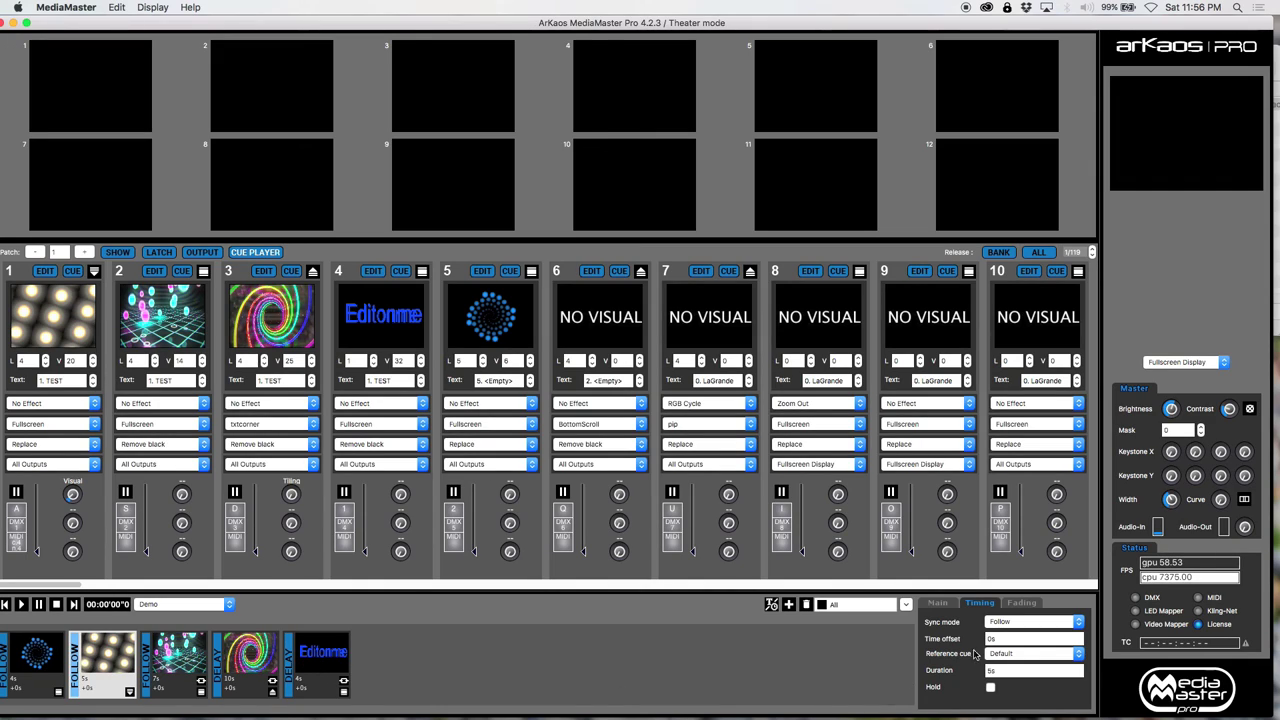
pyautogui.click(1016, 655)
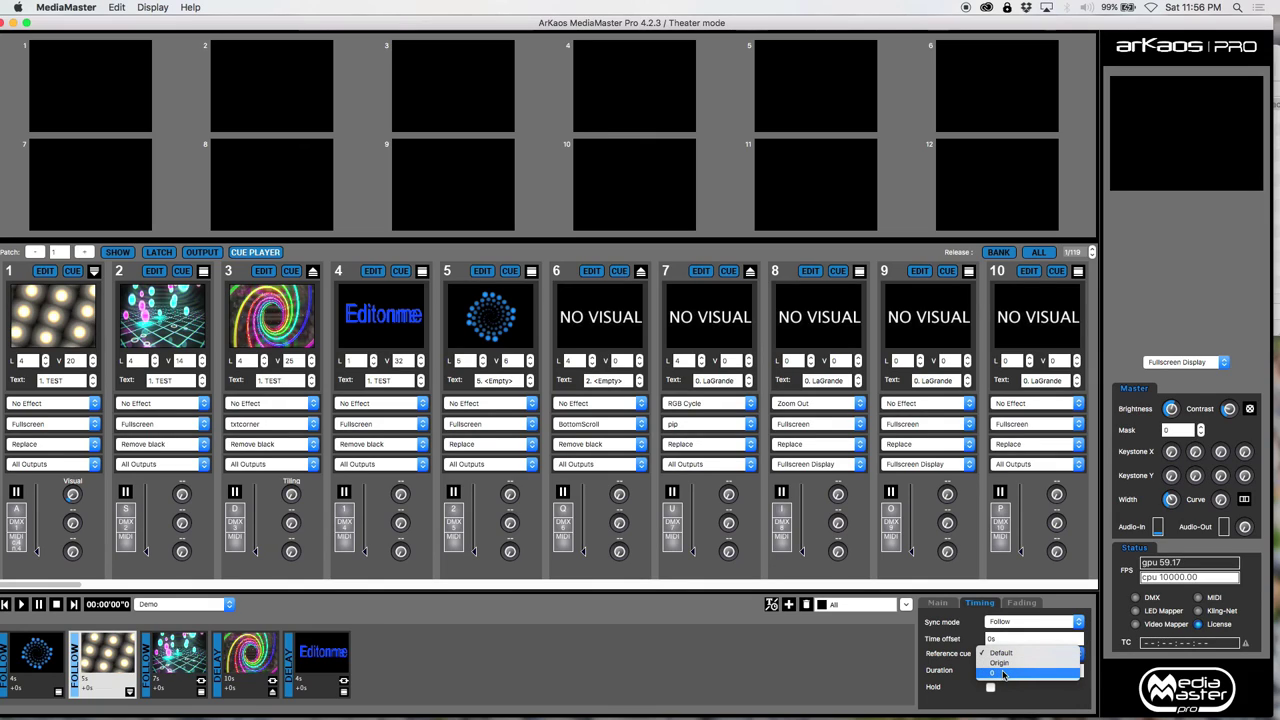
pyautogui.click(1003, 675)
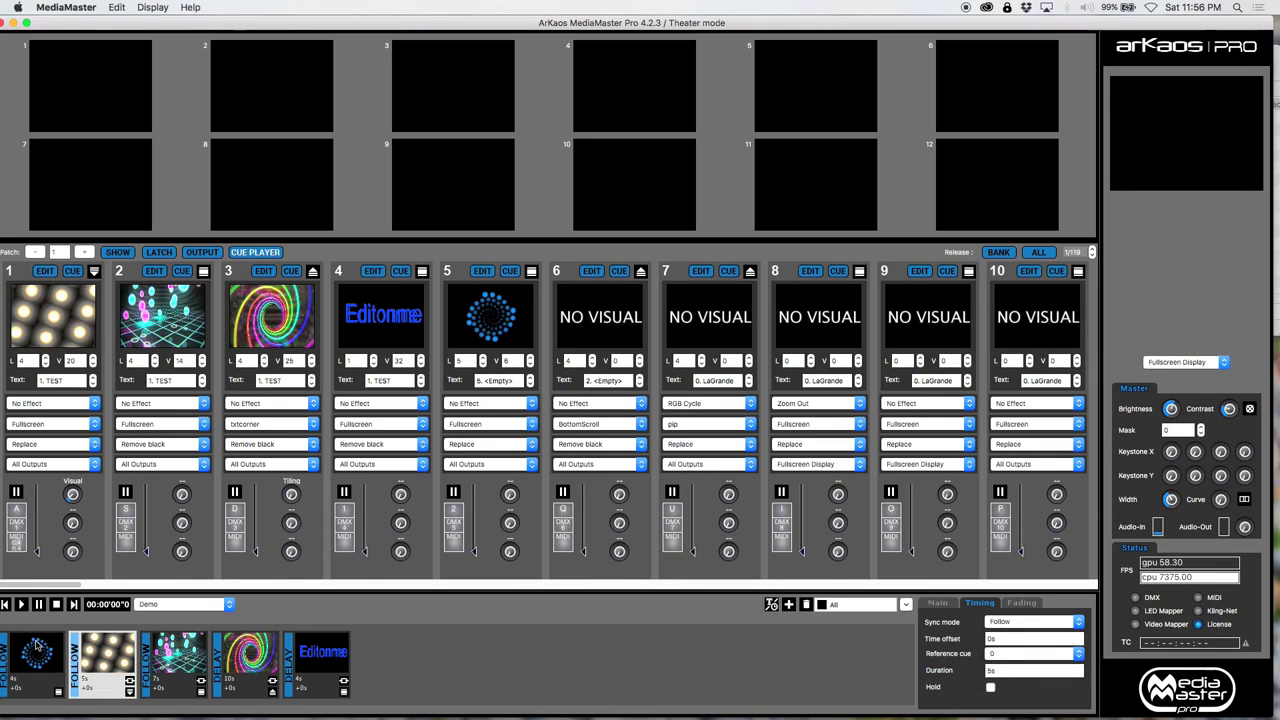
# Rename the first cue 'BlueSpiral' and play the Demo list starting from it.
pyautogui.click(36, 648)
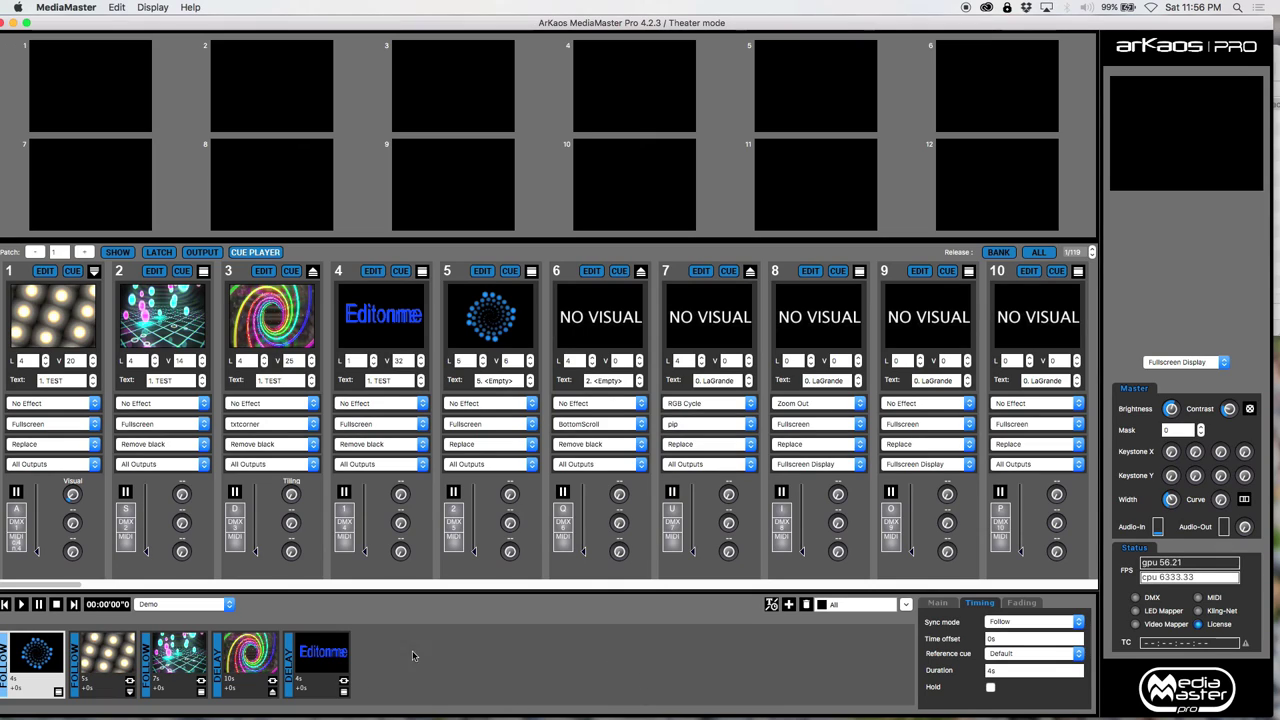
pyautogui.click(940, 604)
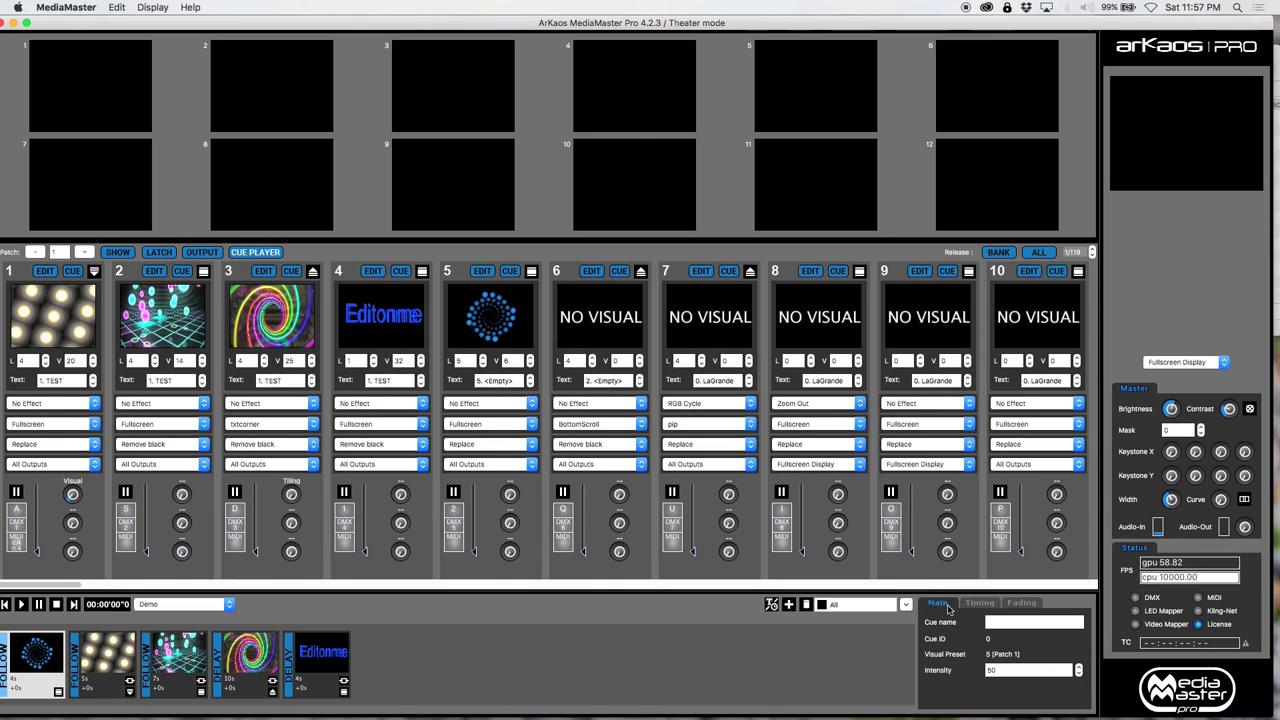
pyautogui.click(1012, 623)
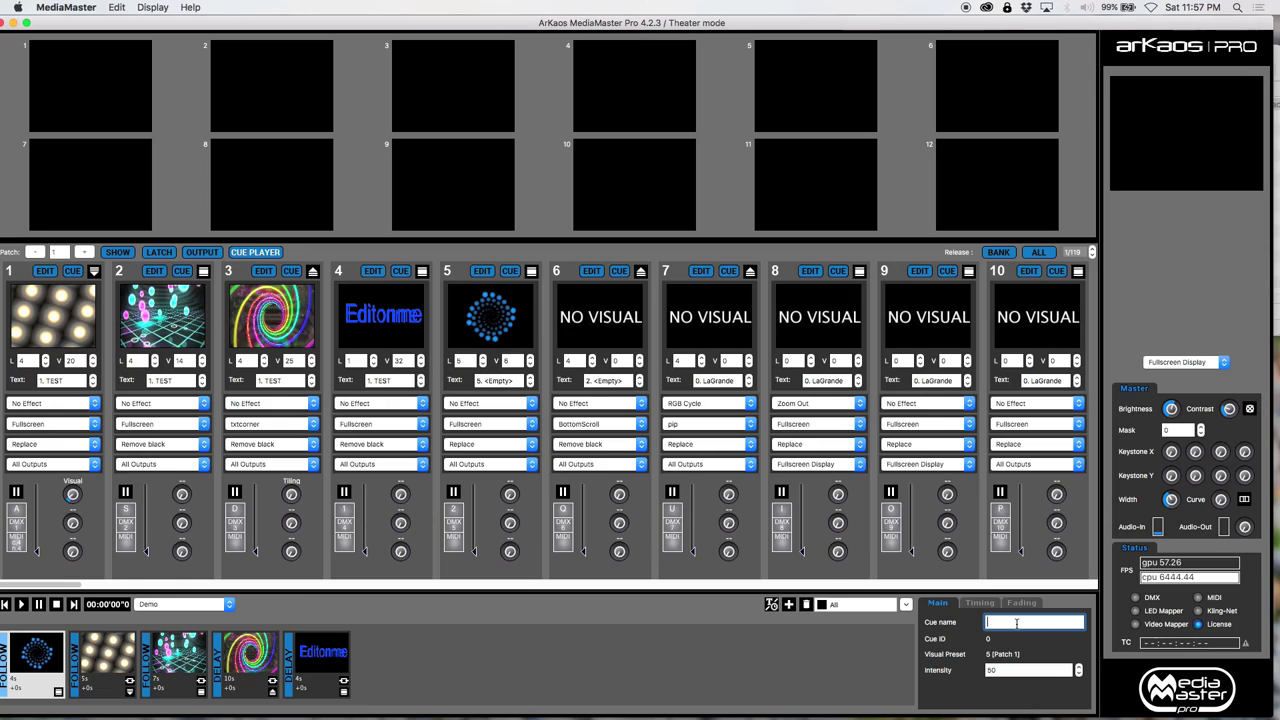
pyautogui.write('Blu')
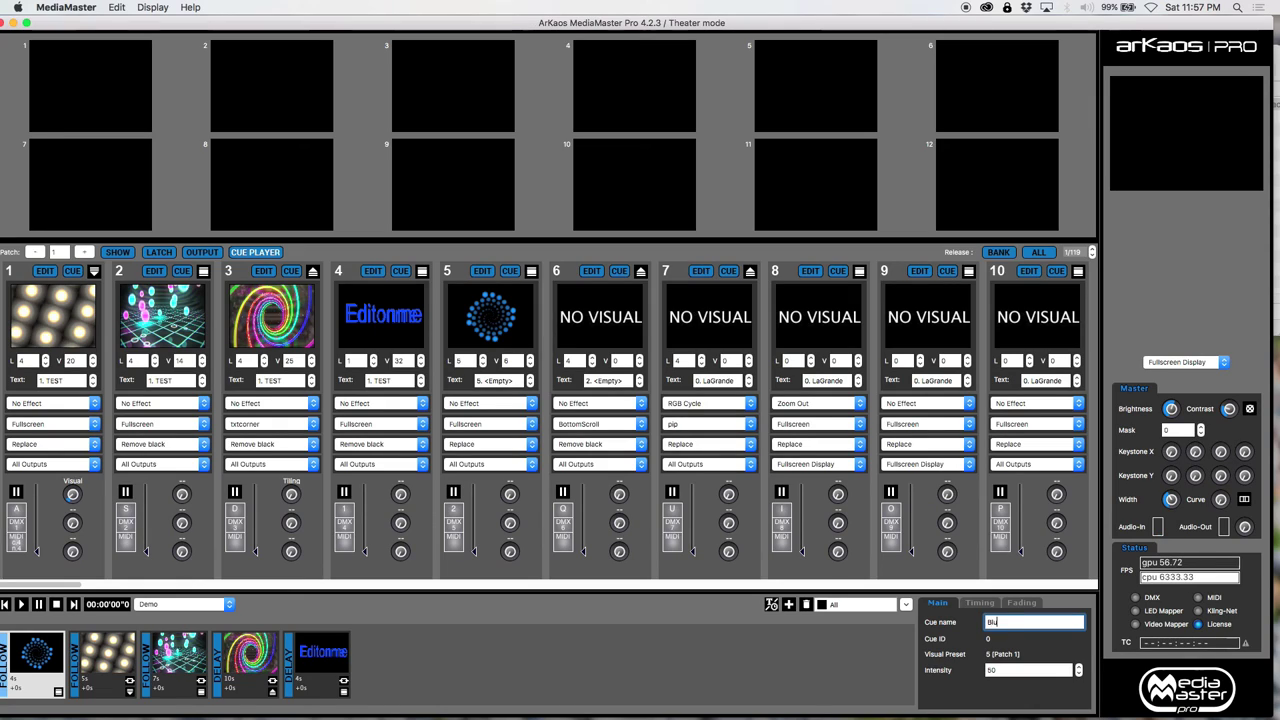
pyautogui.write('eSpiral')
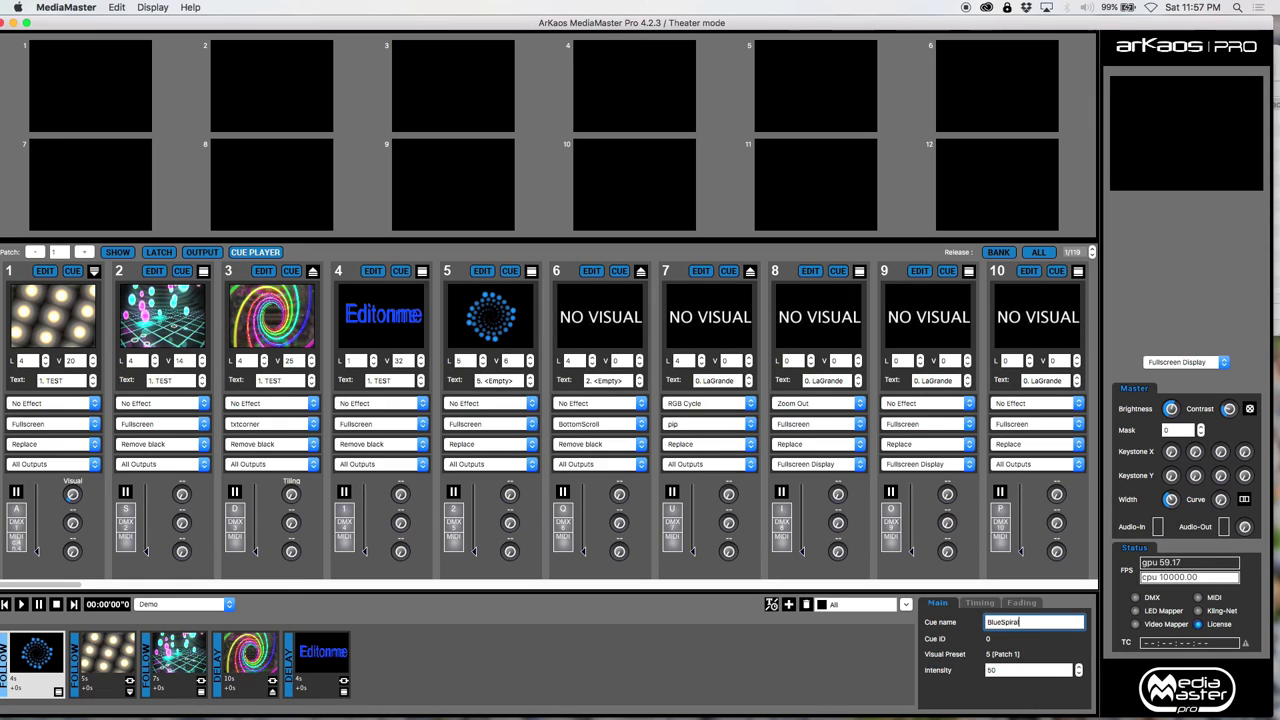
pyautogui.press('Return')
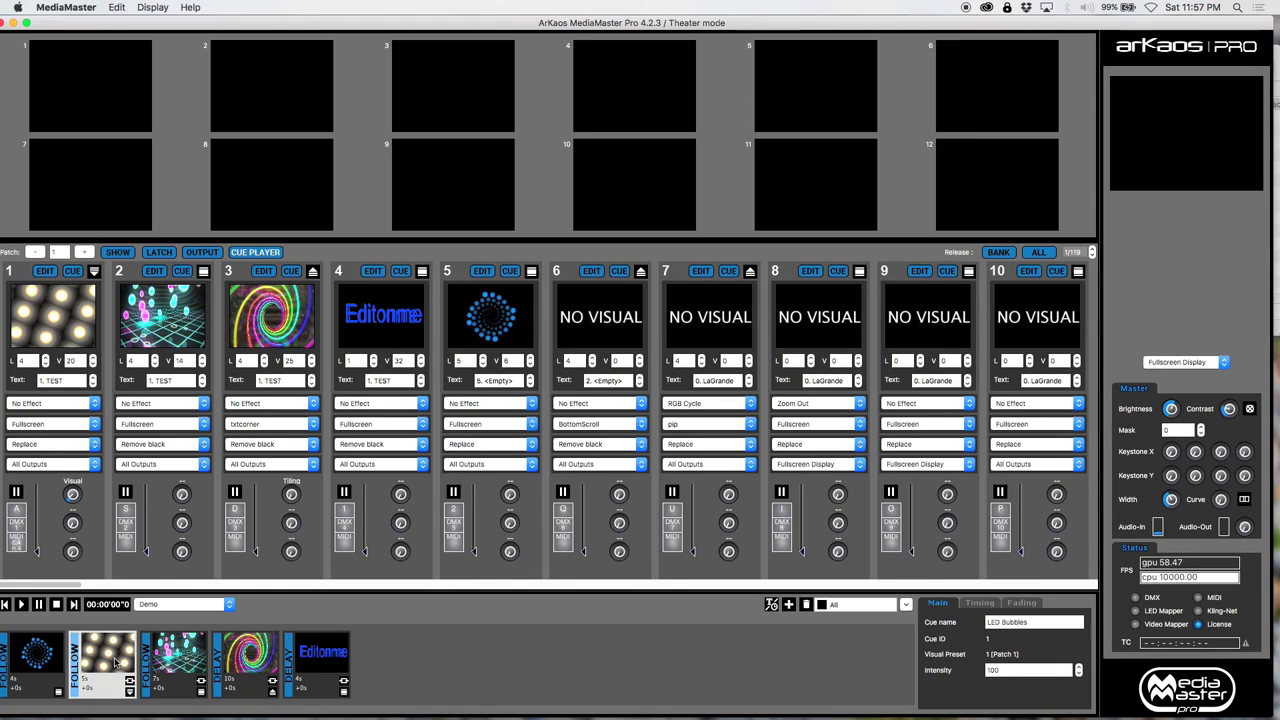
pyautogui.press('Right')
pyautogui.click(979, 603)
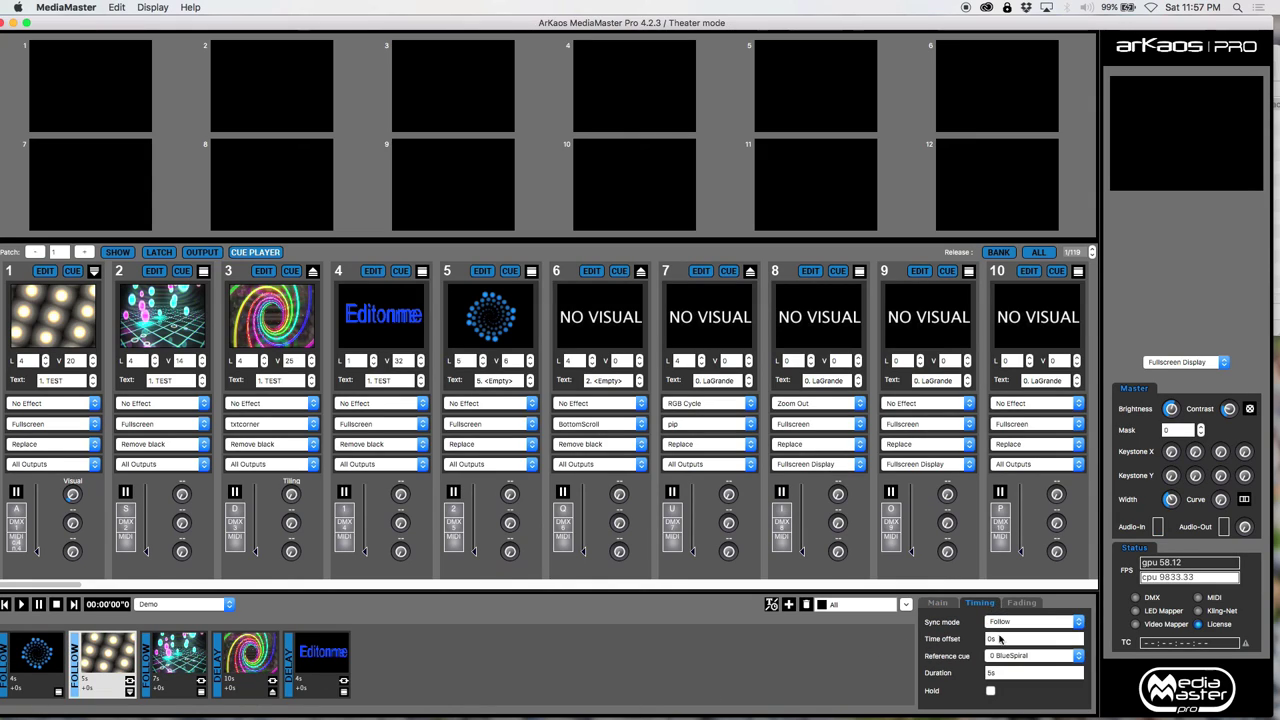
pyautogui.click(22, 632)
pyautogui.click(21, 604)
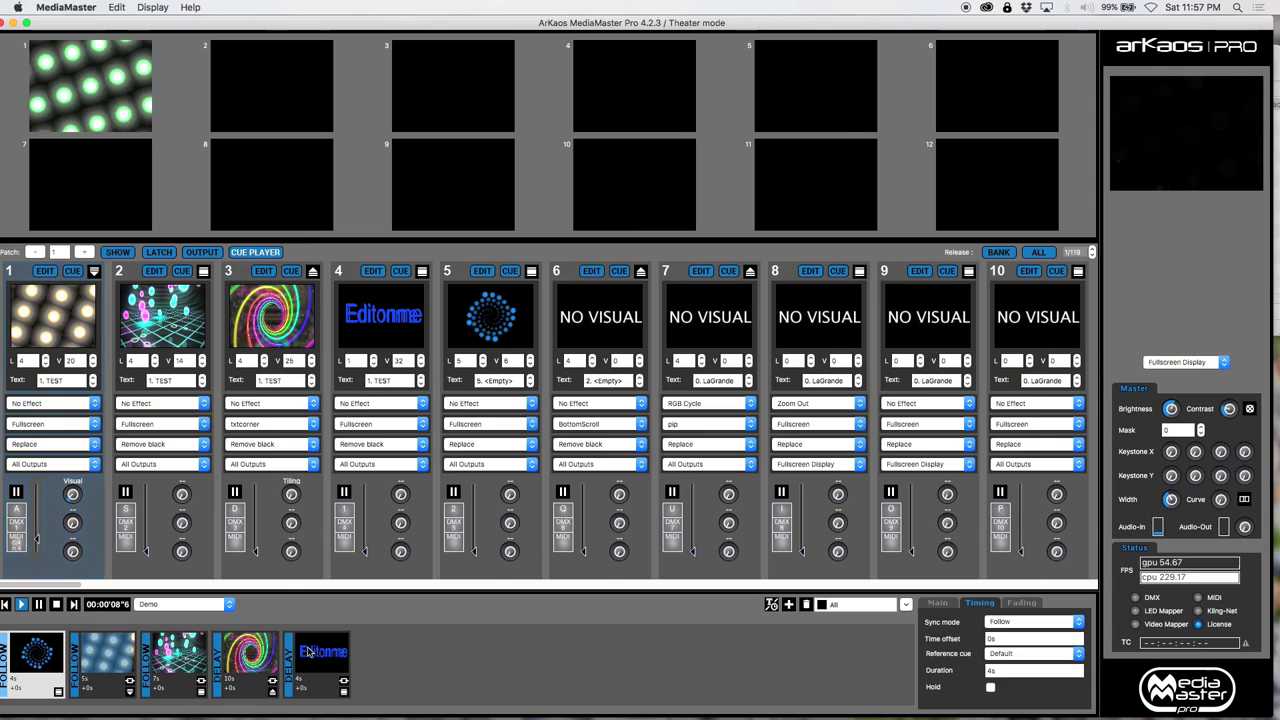
pyautogui.click(39, 605)
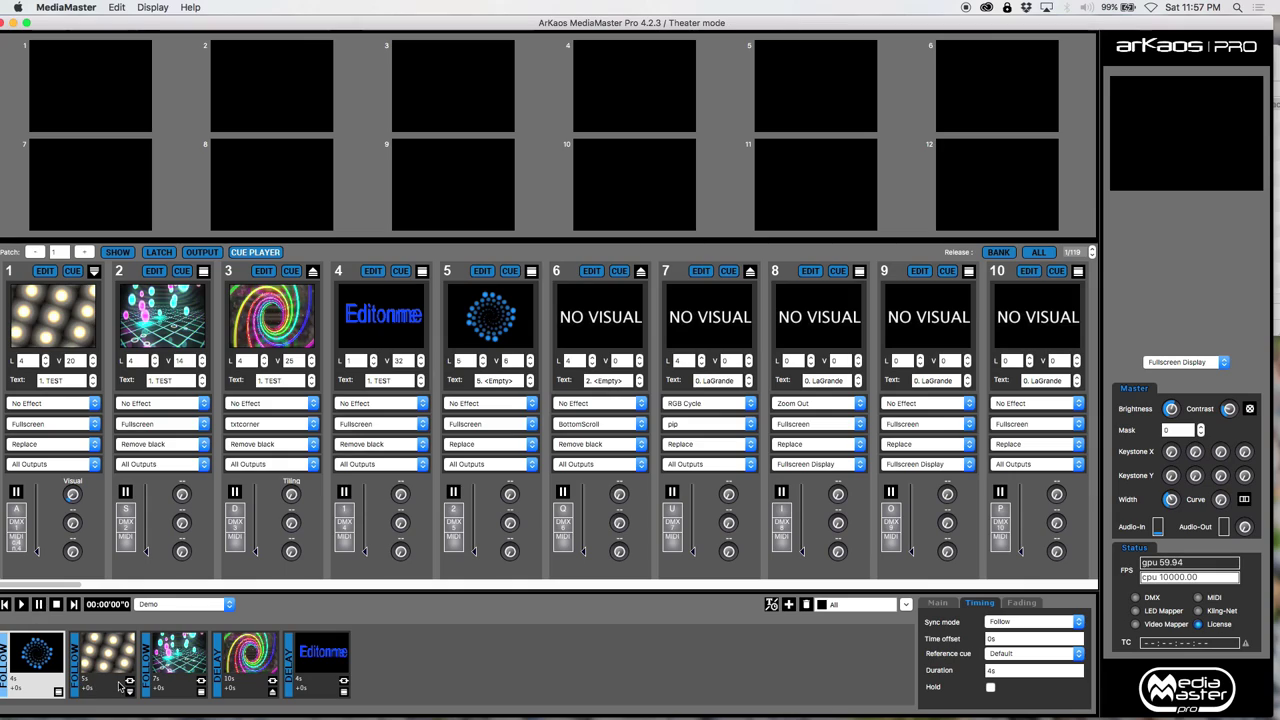
pyautogui.click(932, 604)
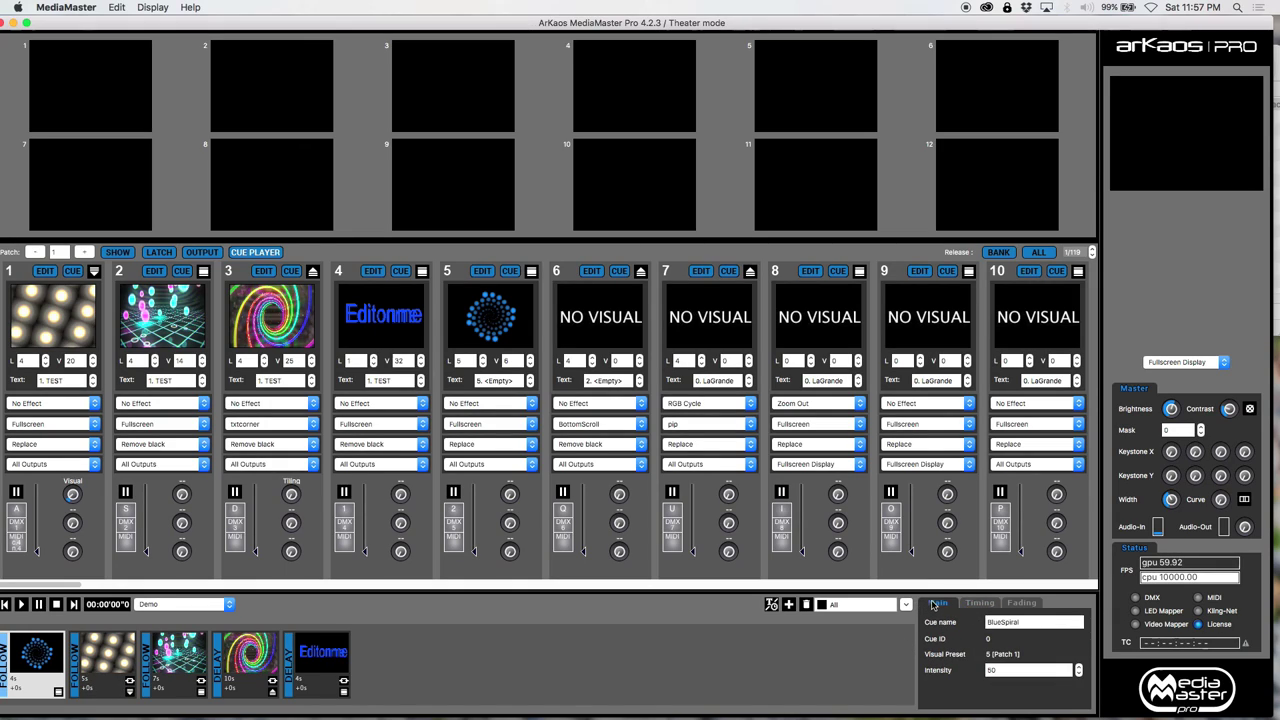
pyautogui.click(985, 604)
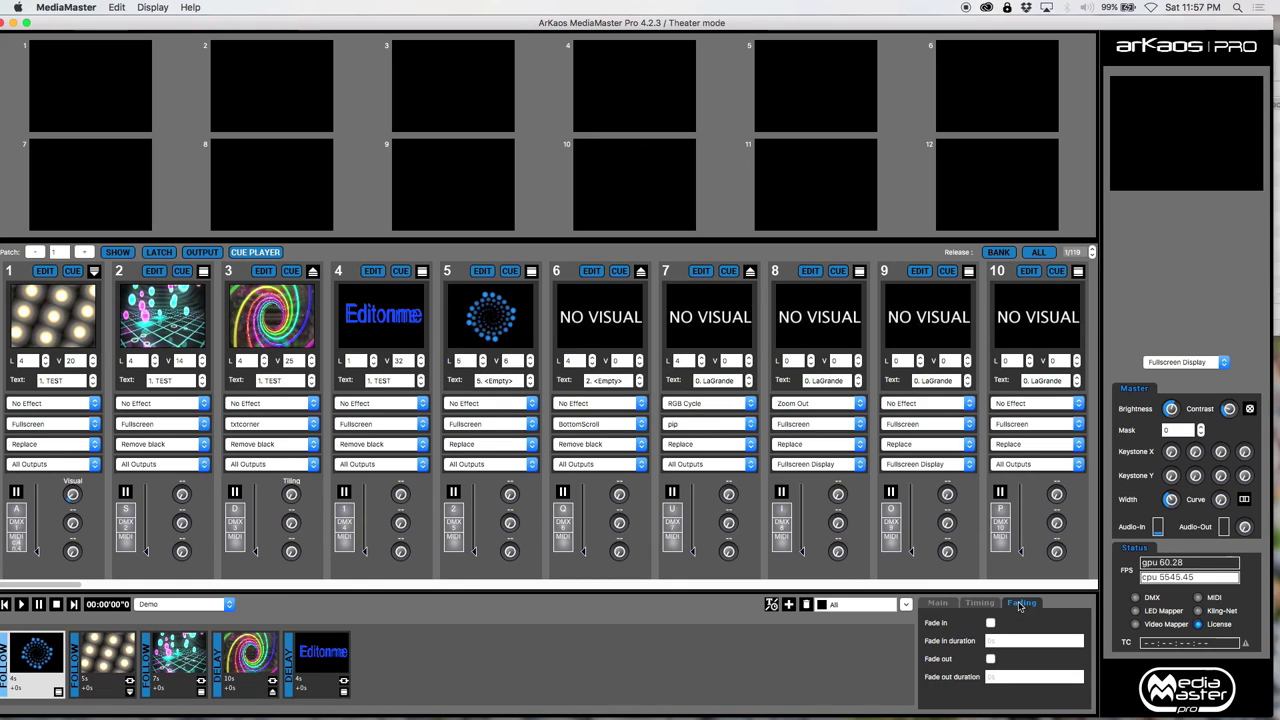
pyautogui.click(145, 605)
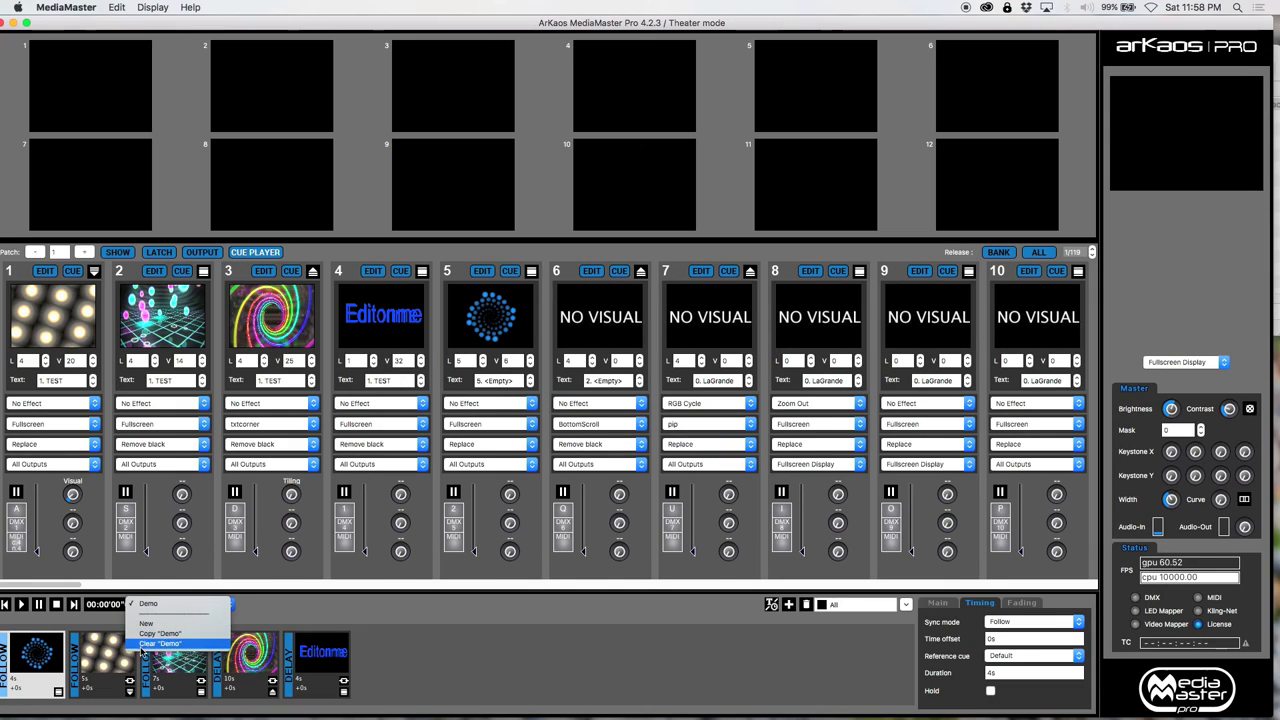
pyautogui.click(155, 633)
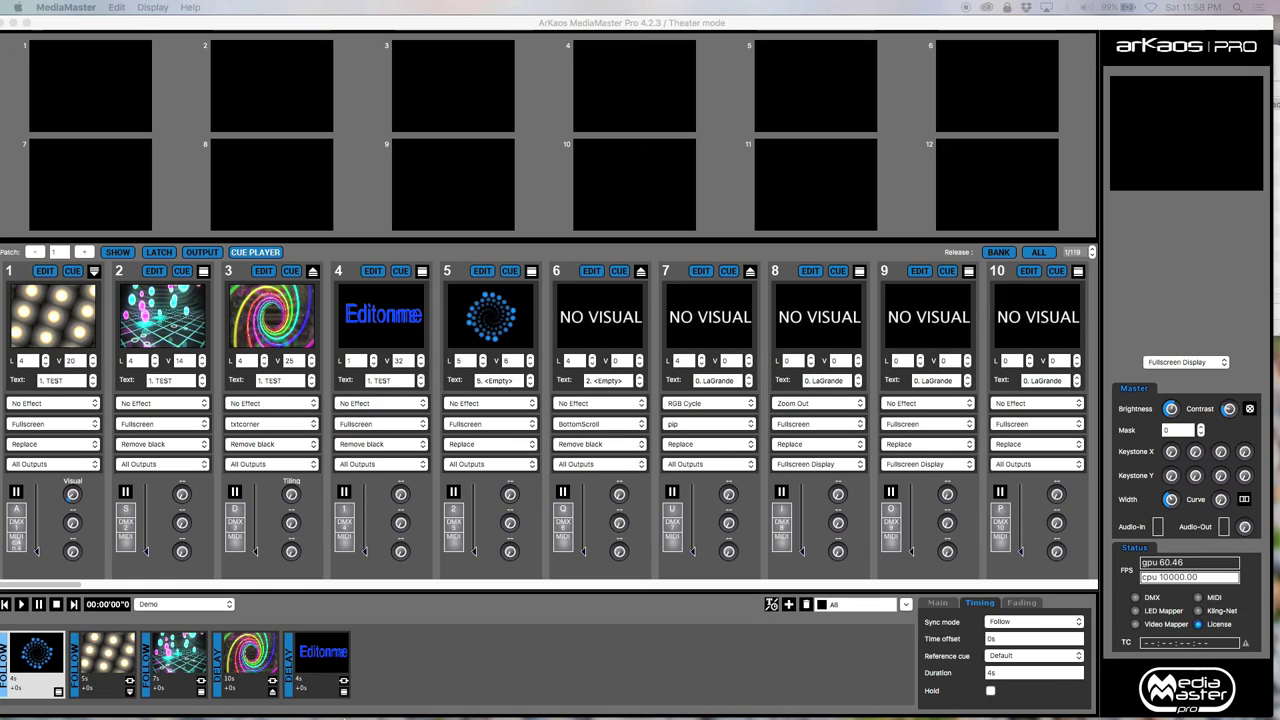
pyautogui.moveTo(640, 718)
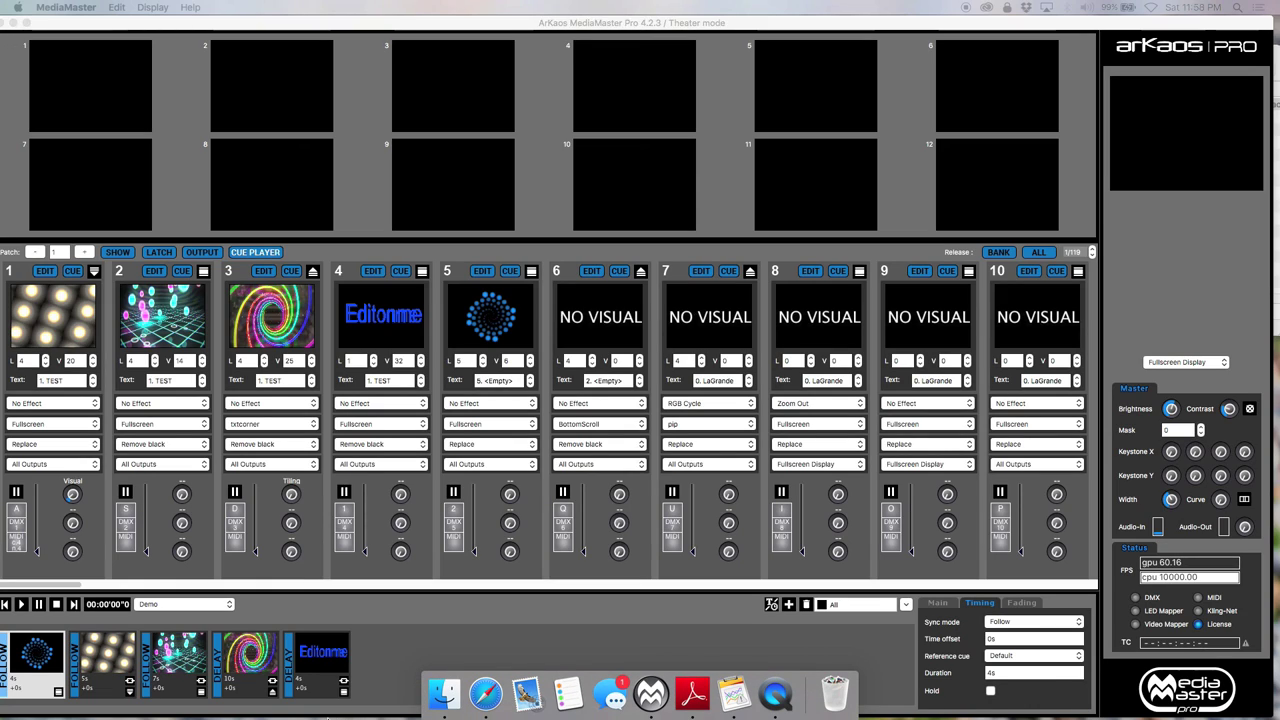